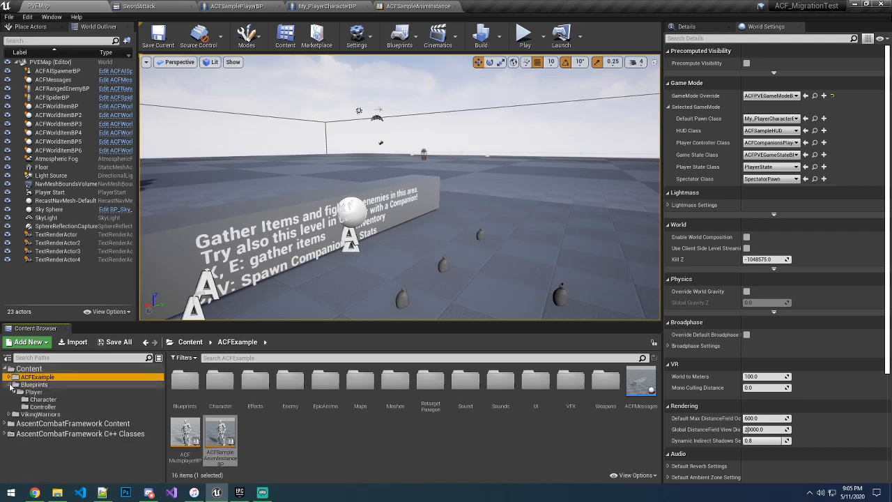
Step: Create a new folder named RetargetAnimBP directly under the Content folder
{"action": "left_click", "coordinate": [9, 384]}
{"action": "left_click", "coordinate": [33, 370]}
{"action": "right_click", "coordinate": [34, 374]}
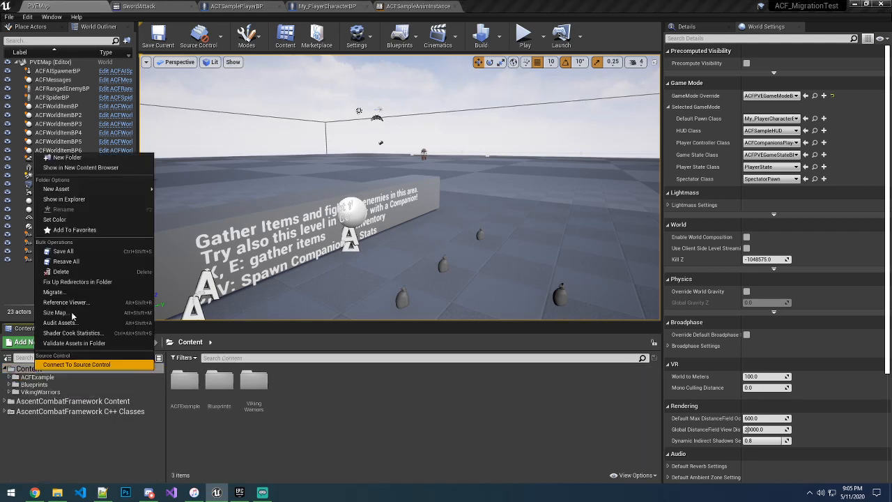
{"action": "left_click", "coordinate": [87, 166]}
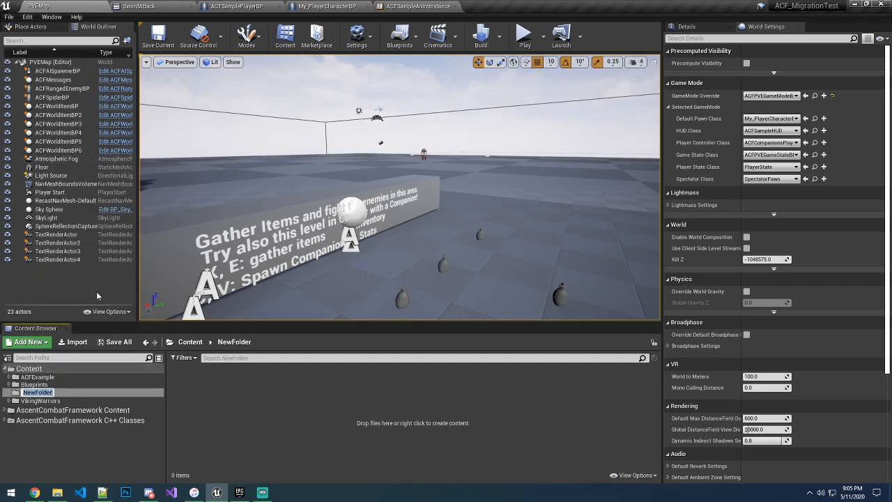
{"action": "type", "text": "RetargetAnimBP"}
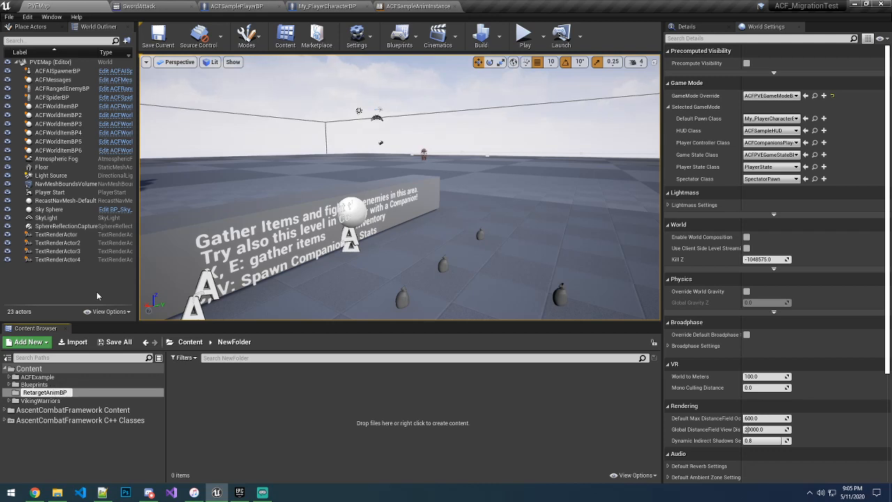
{"action": "key", "text": "Return"}
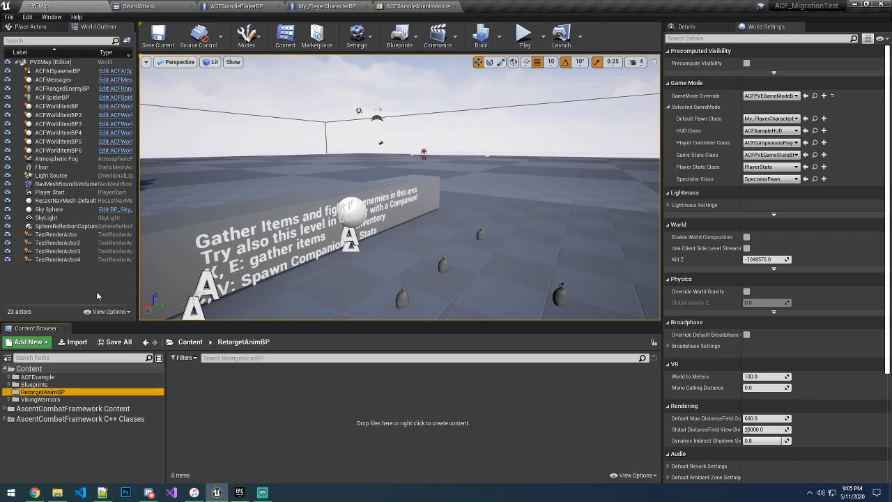
Step: Create a folder named Player inside the RetargetAnimBP folder
{"action": "right_click", "coordinate": [186, 386]}
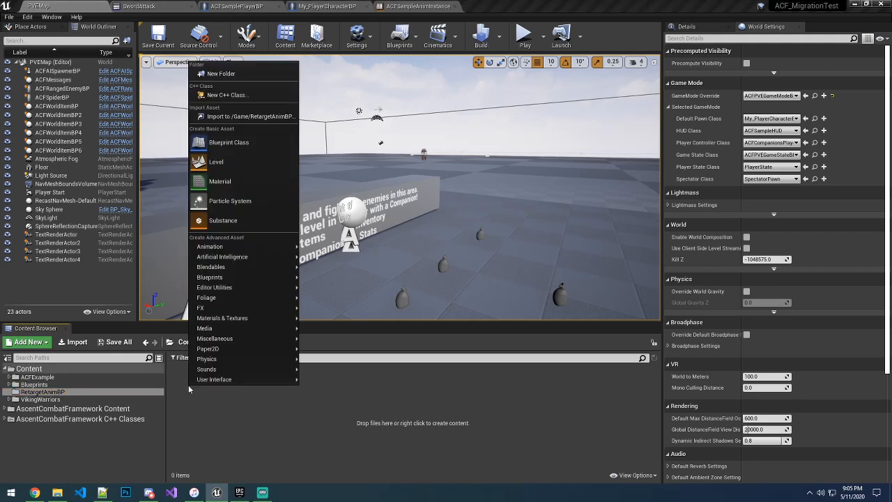
{"action": "left_click", "coordinate": [253, 76]}
{"action": "type", "text": "PC"}
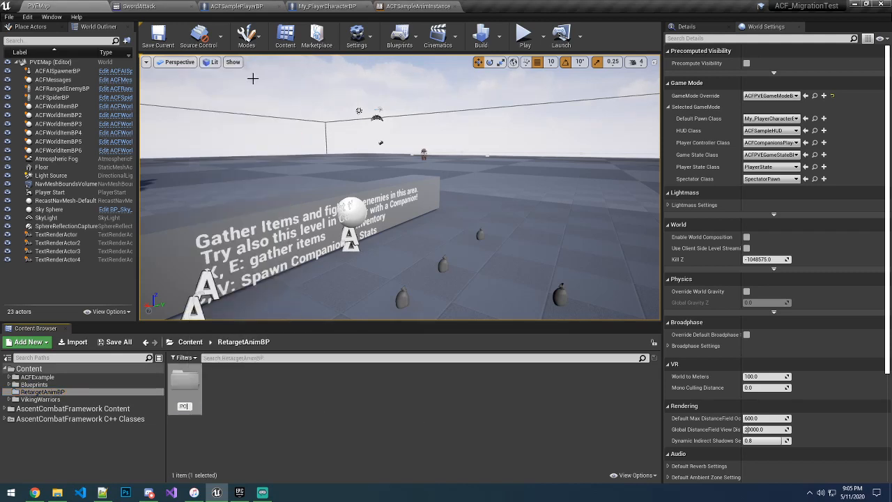
{"action": "type", "text": "ayer"}
{"action": "key", "text": "Return"}
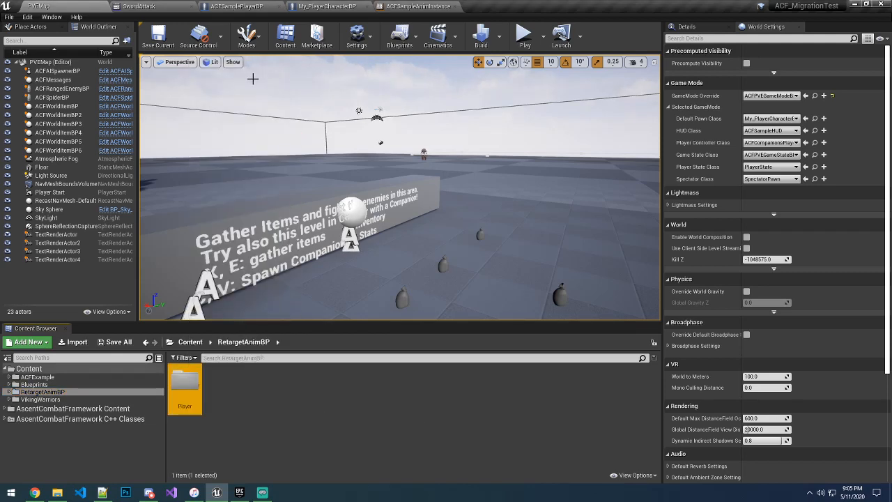
Step: Open the new Player folder and create a subfolder in it named for animation retargets
{"action": "key", "text": "Return"}
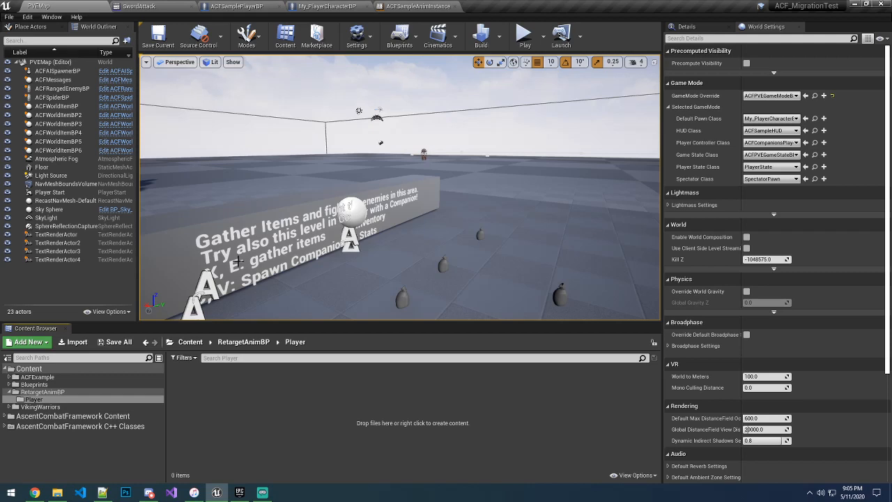
{"action": "right_click", "coordinate": [216, 402]}
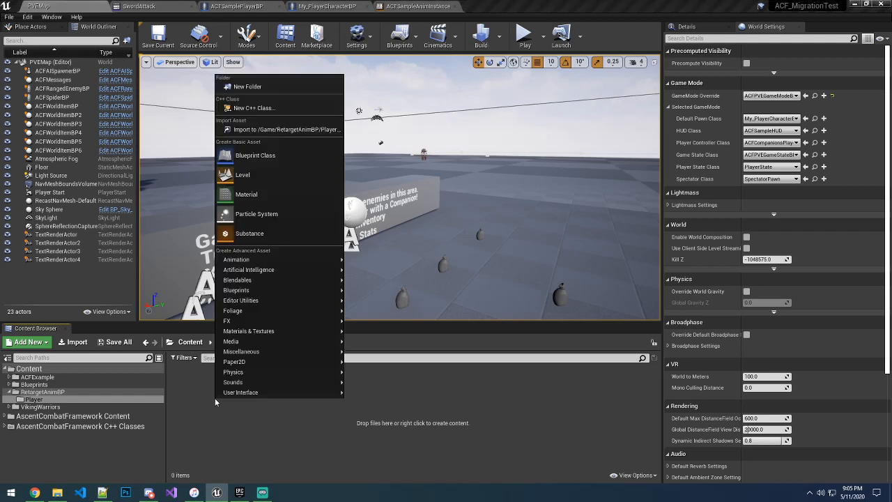
{"action": "left_click", "coordinate": [253, 88]}
{"action": "type", "text": "Animatio"}
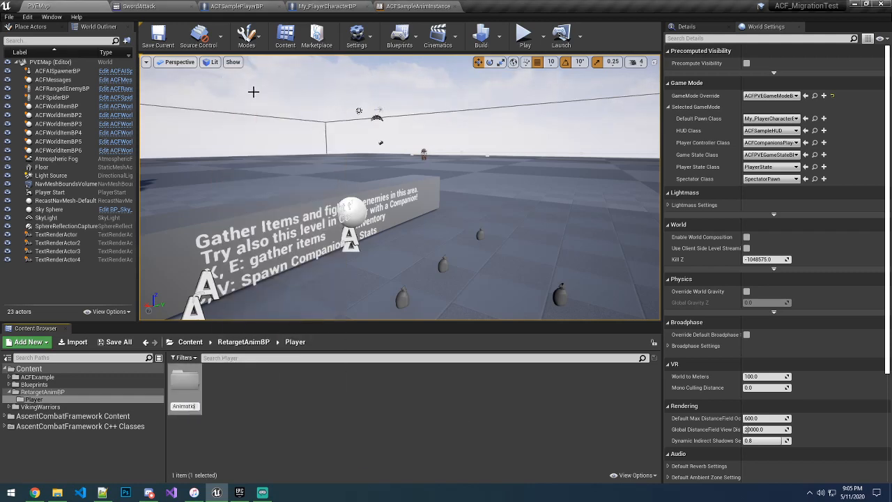
{"action": "key", "text": "Return"}
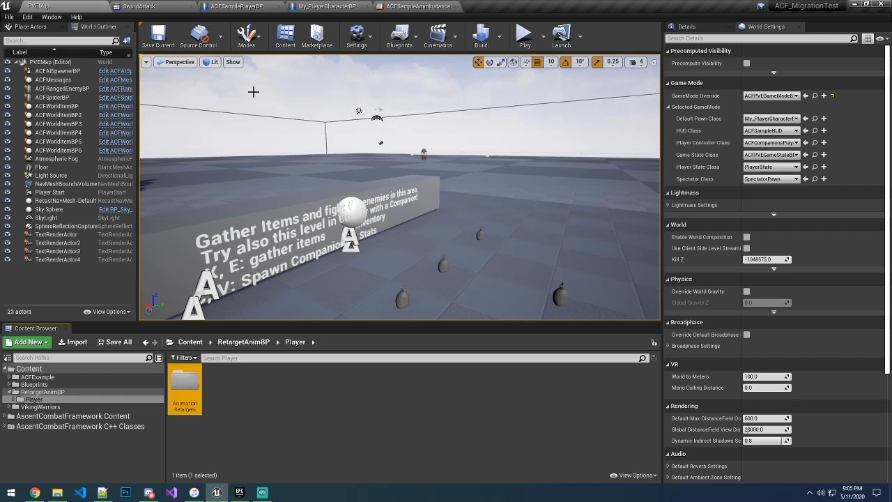
{"action": "left_click", "coordinate": [230, 410]}
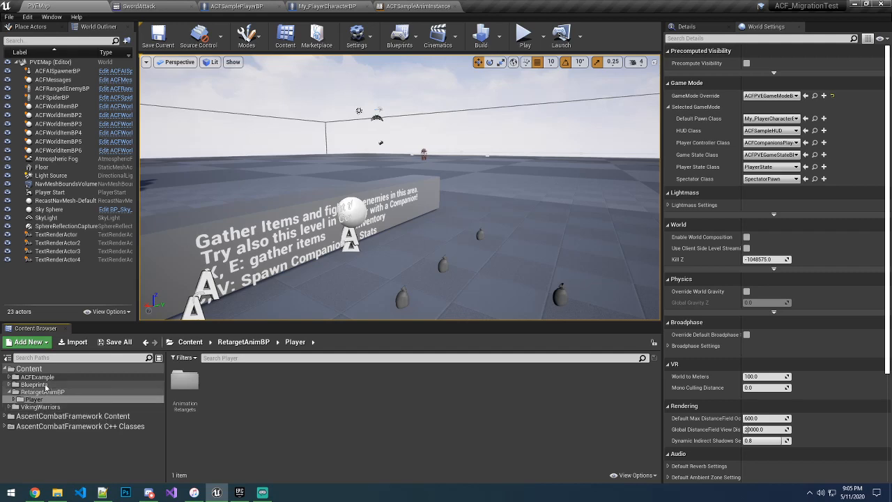
Step: Duplicate My_PlayerCharacterBP in Blueprints/Player/Character and name the copy My_RetargetedPlayerCharacterBP
{"action": "double_click", "coordinate": [34, 384]}
{"action": "left_click", "coordinate": [43, 401]}
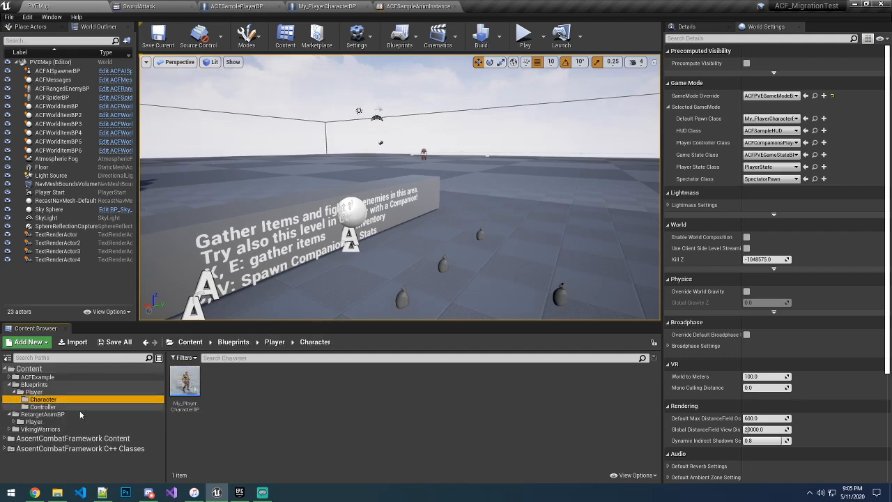
{"action": "right_click", "coordinate": [186, 388]}
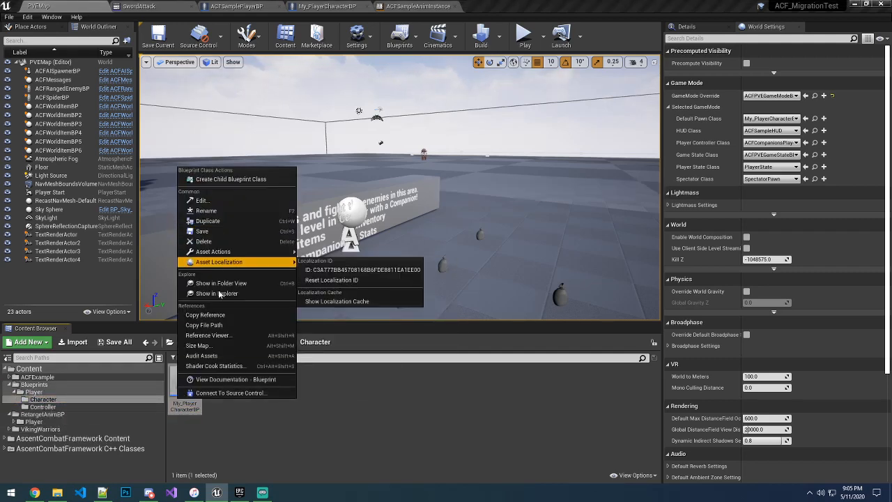
{"action": "left_click", "coordinate": [213, 221]}
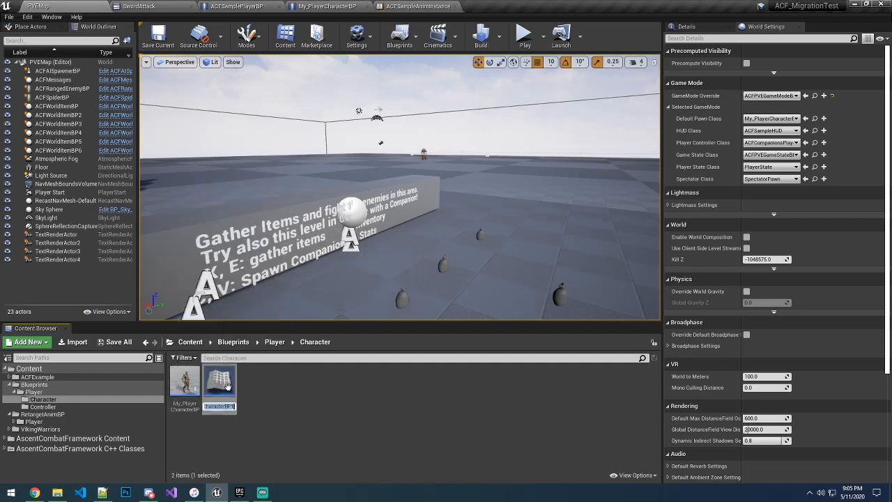
{"action": "type", "text": "My_RefPlayerCharacterBP"}
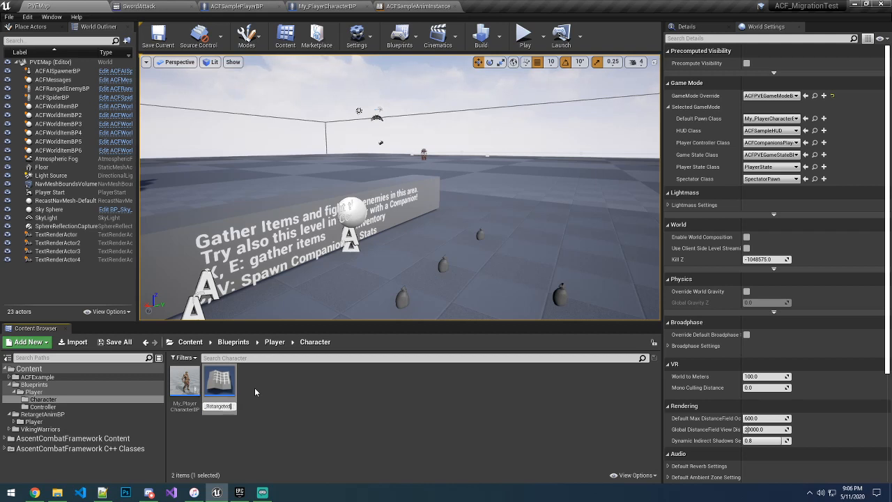
{"action": "key", "text": "BackSpace"}
{"action": "type", "text": "P"}
{"action": "key", "text": "Return"}
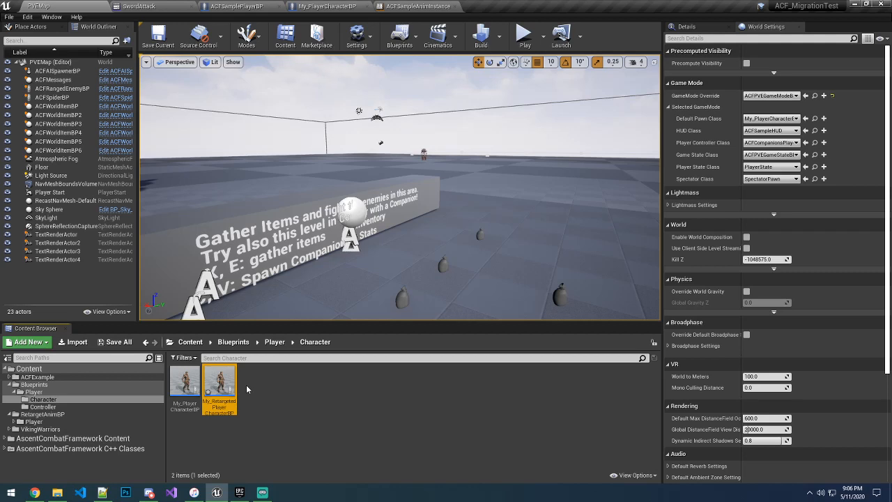
Step: Copy My_RetargetedPlayerCharacterBP into the RetargetAnimBP/Player folder and open that folder
{"action": "left_click_drag", "start_coordinate": [220, 387], "coordinate": [52, 423]}
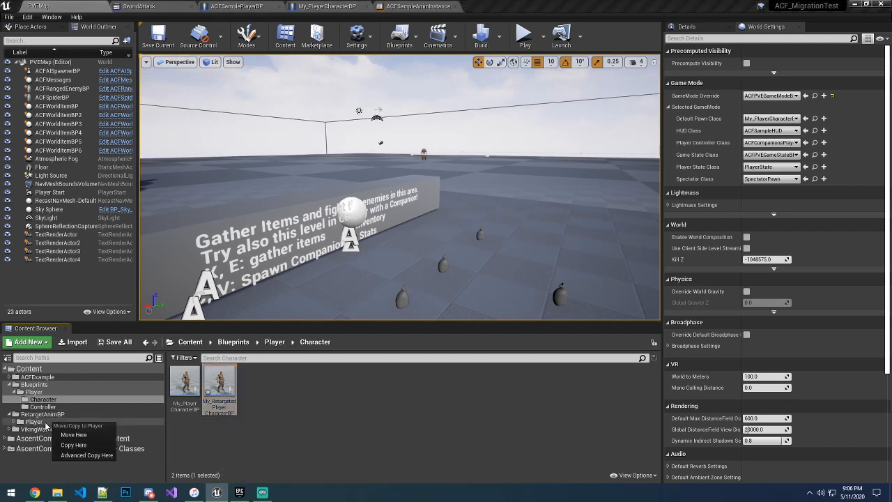
{"action": "left_click", "coordinate": [72, 446]}
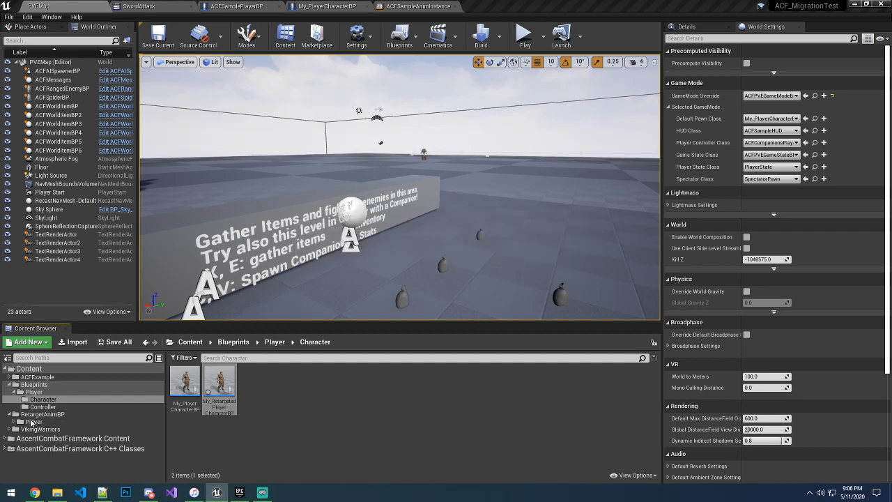
{"action": "left_click", "coordinate": [32, 422]}
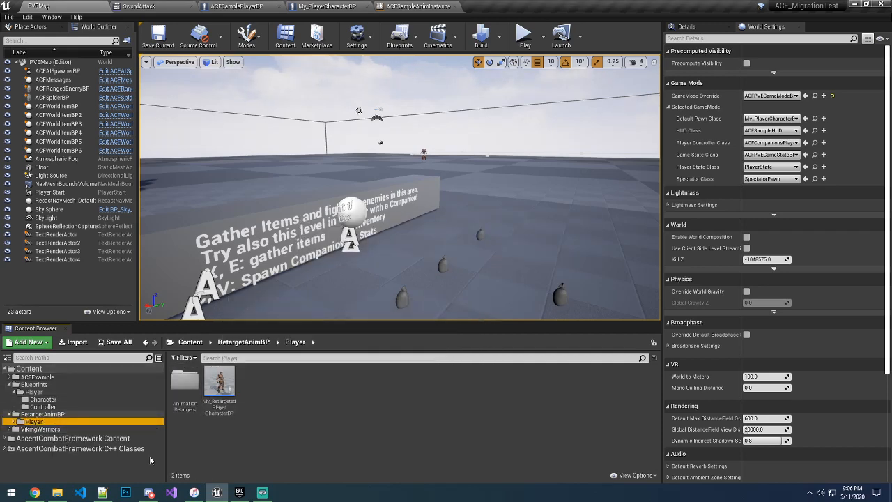
Step: Switch to the Epic Games Launcher and search the library's vault for "Light A"
{"action": "left_click", "coordinate": [239, 492]}
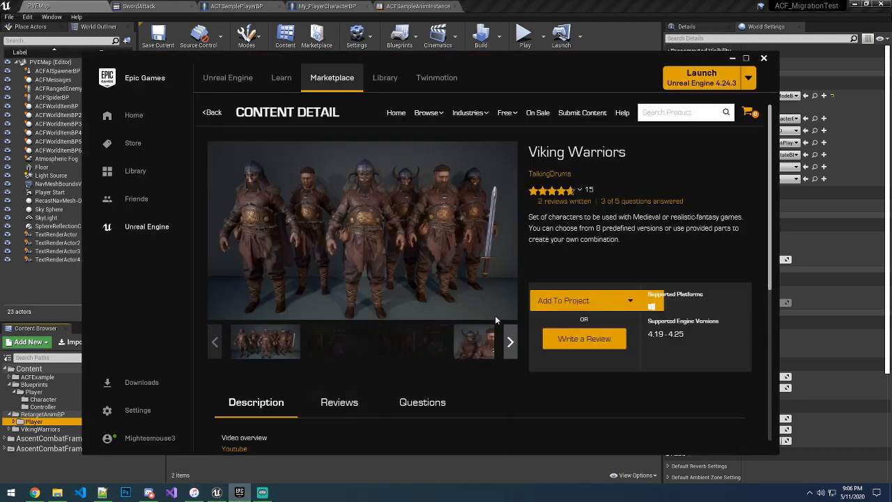
{"action": "left_click", "coordinate": [213, 112]}
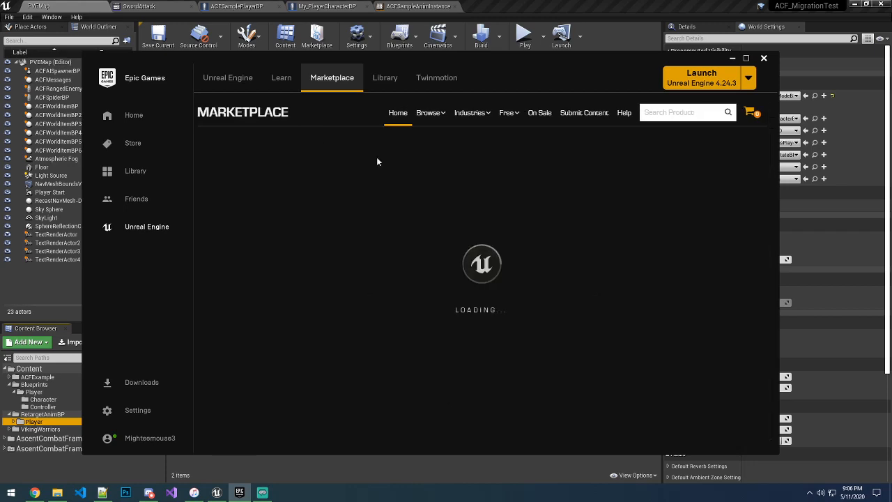
{"action": "scroll", "coordinate": [615, 201], "scroll_direction": "down", "scroll_amount": 3}
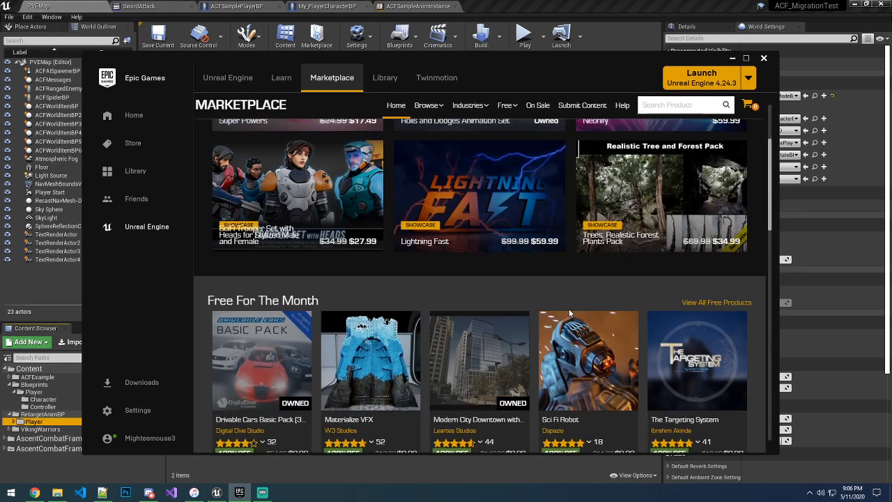
{"action": "left_click", "coordinate": [385, 77]}
{"action": "scroll", "coordinate": [580, 369], "scroll_direction": "down", "scroll_amount": 1}
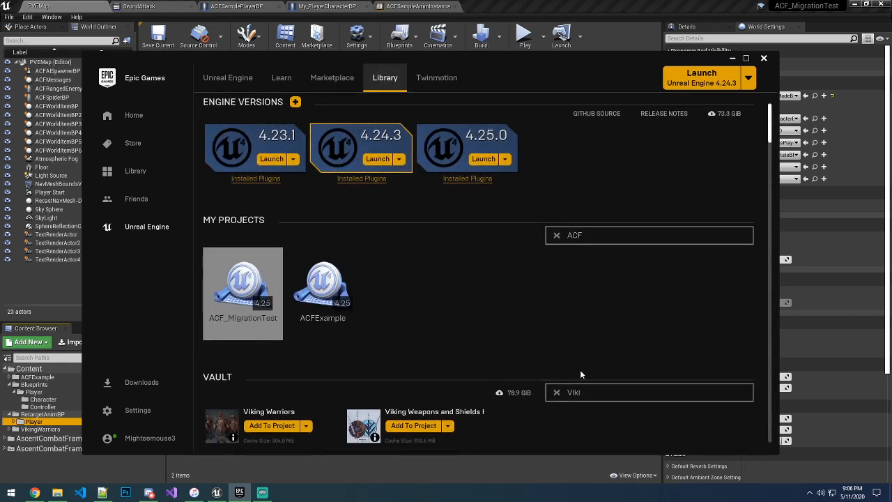
{"action": "left_click", "coordinate": [592, 377]}
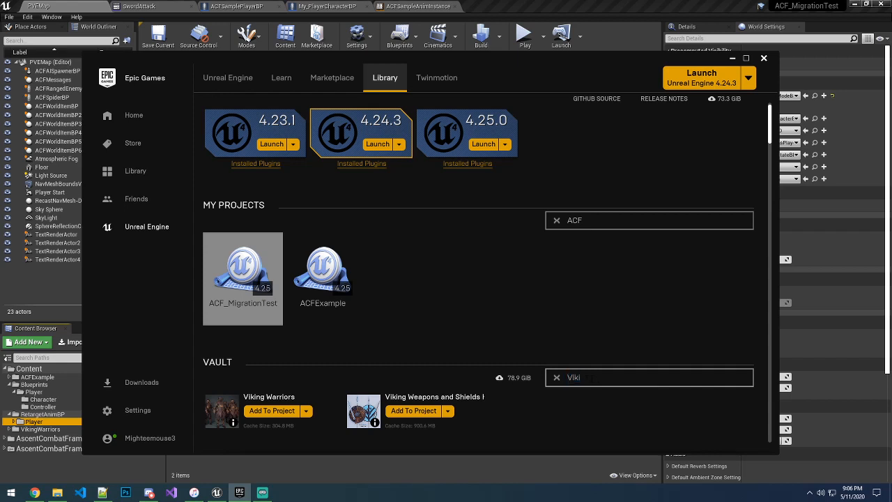
{"action": "type", "text": "Light A"}
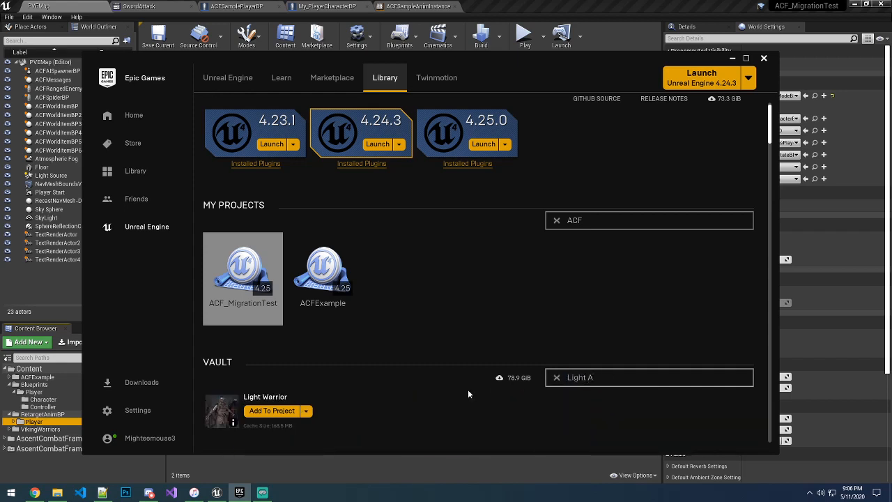
Step: Add the Light Warrior asset to the ACF_MigrationTest project and return to the Unreal Editor
{"action": "left_click", "coordinate": [272, 411]}
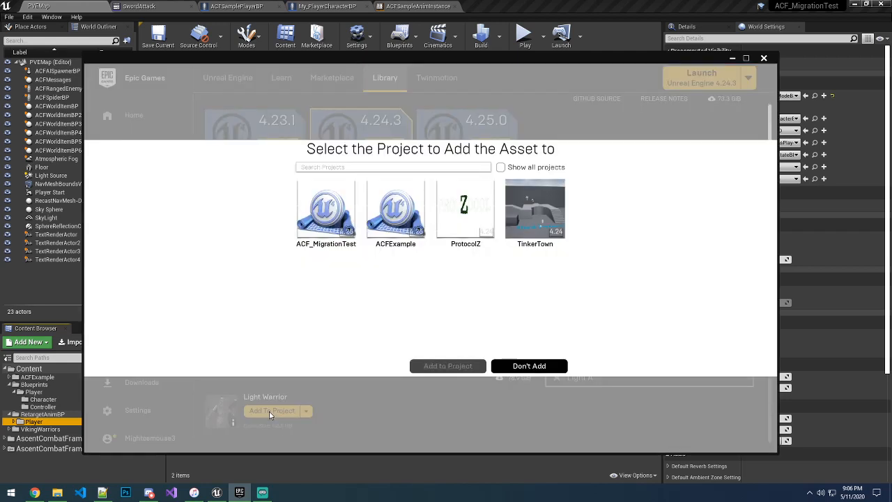
{"action": "left_click", "coordinate": [315, 210]}
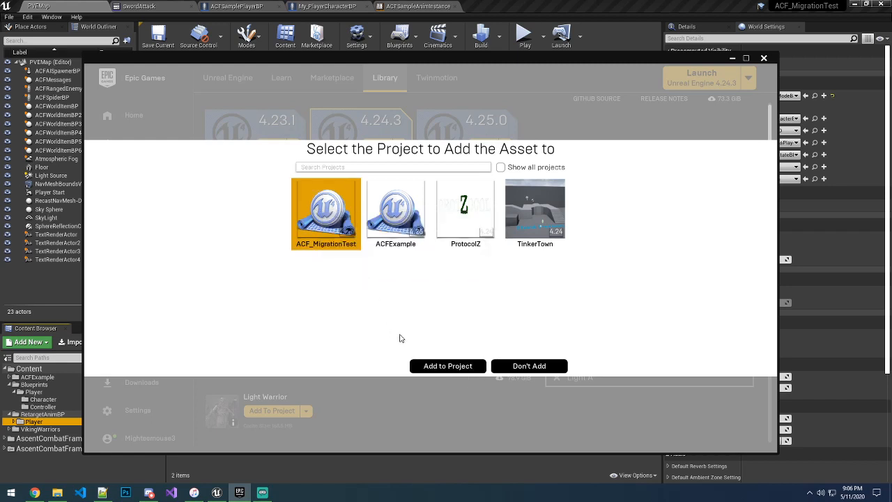
{"action": "left_click", "coordinate": [433, 367]}
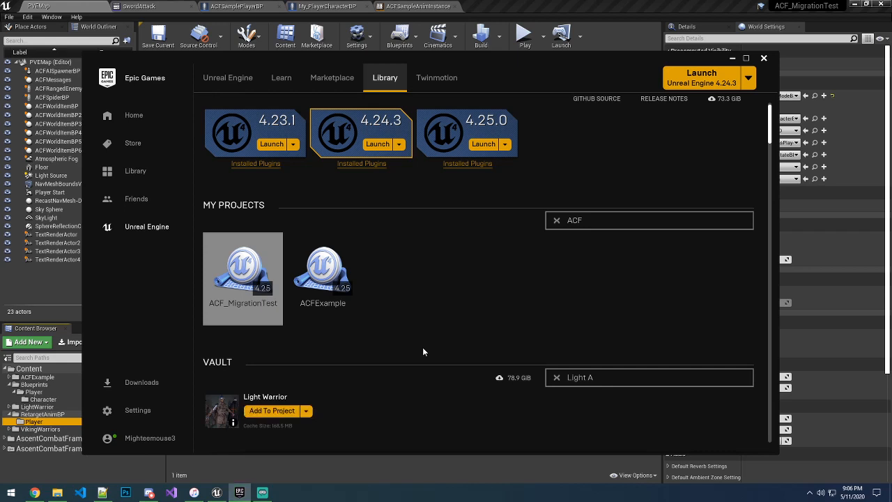
{"action": "left_click", "coordinate": [528, 3]}
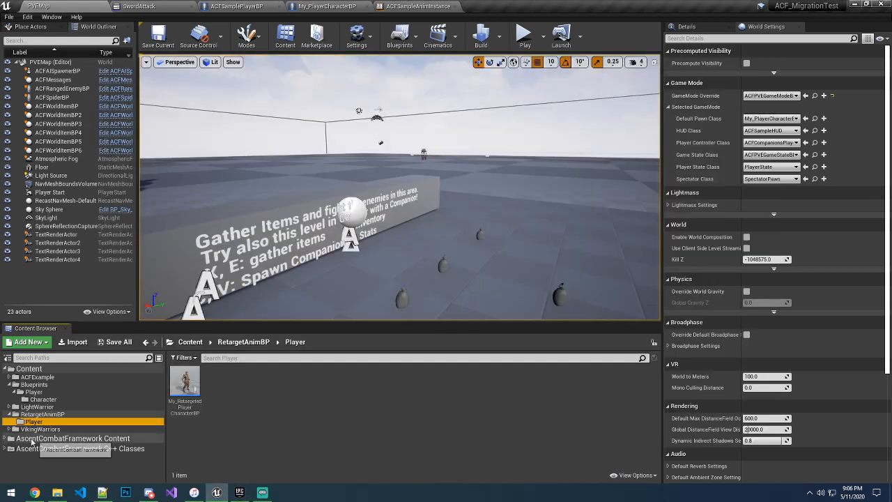
Step: Open the Meshes folder inside LightWarrior and select SK_LightWarrior_SetA_Skeleton
{"action": "left_click", "coordinate": [37, 407]}
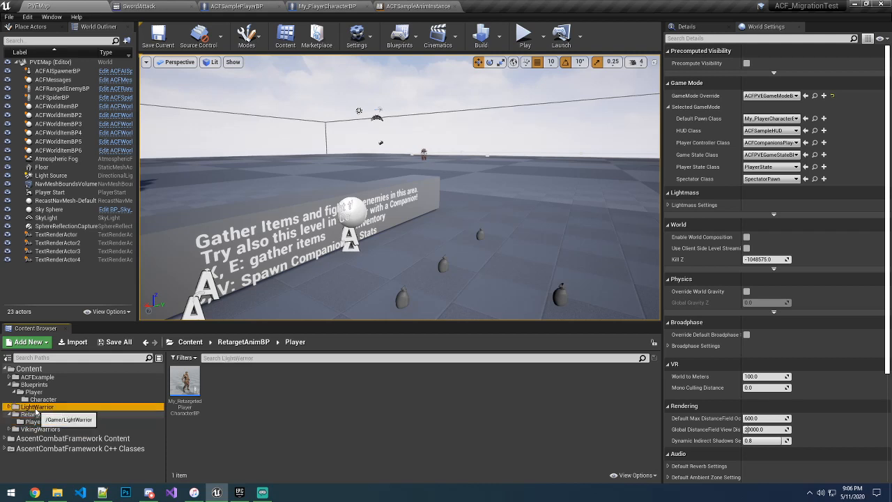
{"action": "left_click", "coordinate": [41, 430]}
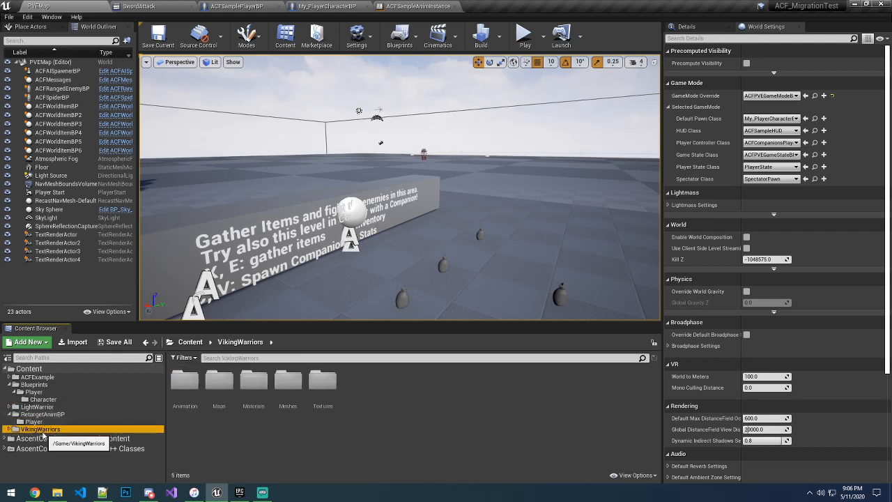
{"action": "left_click", "coordinate": [36, 407]}
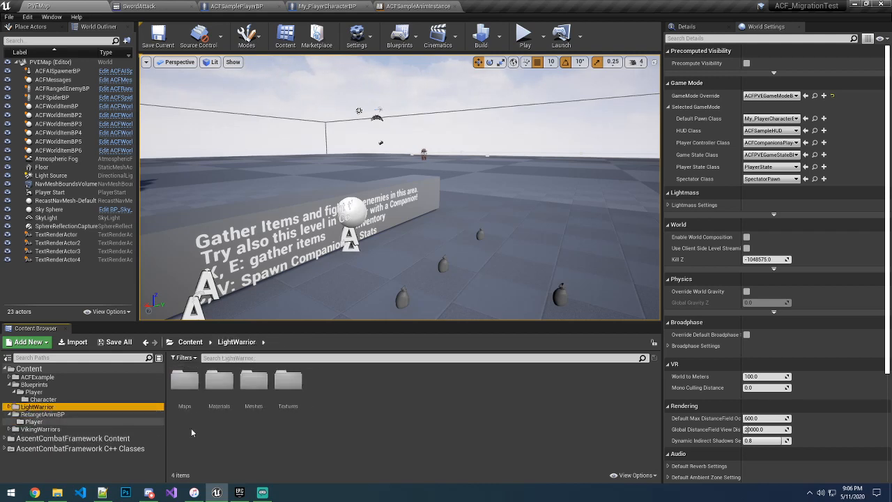
{"action": "double_click", "coordinate": [253, 380]}
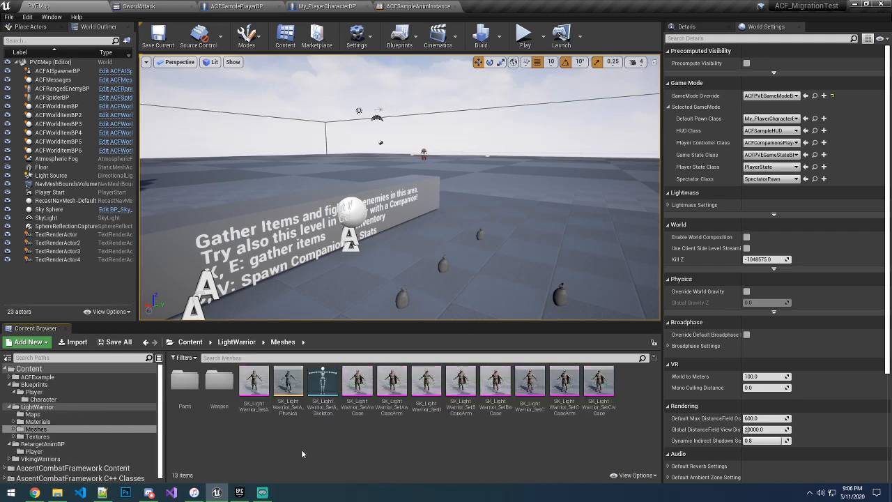
{"action": "left_click", "coordinate": [318, 405]}
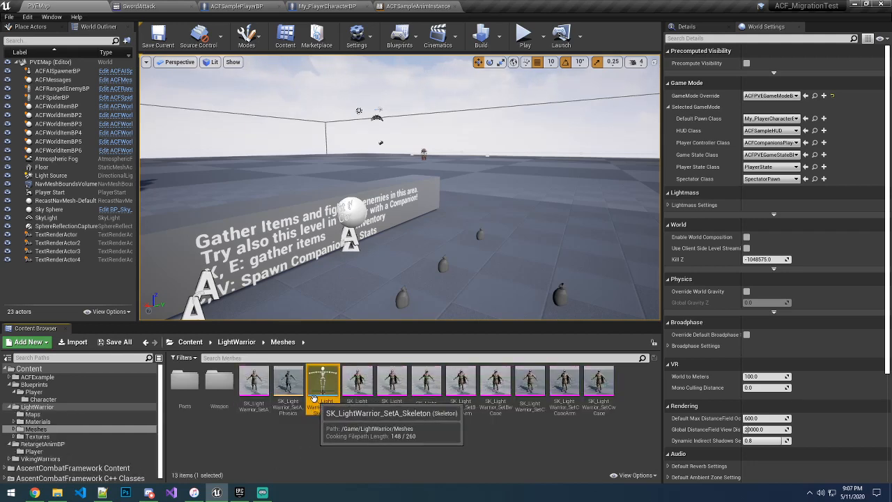
Step: Close the open editors for My_PlayerCharacterBP, ACFSamplePlayerBP and the SwordAttack montage
{"action": "left_click", "coordinate": [339, 7]}
{"action": "left_click", "coordinate": [366, 7]}
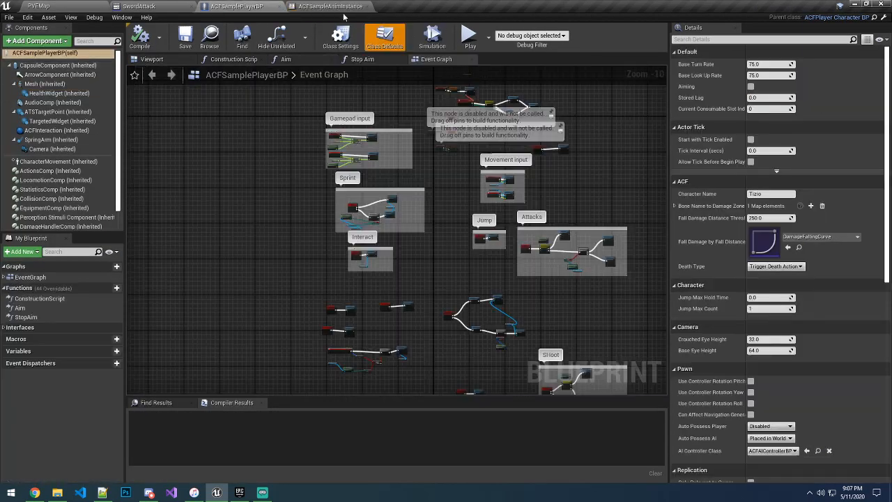
{"action": "left_click", "coordinate": [276, 7]}
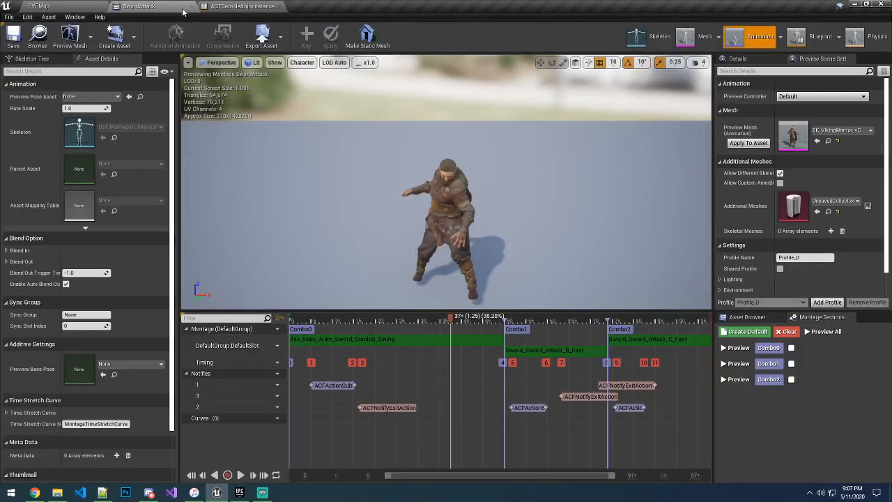
{"action": "left_click", "coordinate": [188, 6]}
{"action": "left_click", "coordinate": [163, 7]}
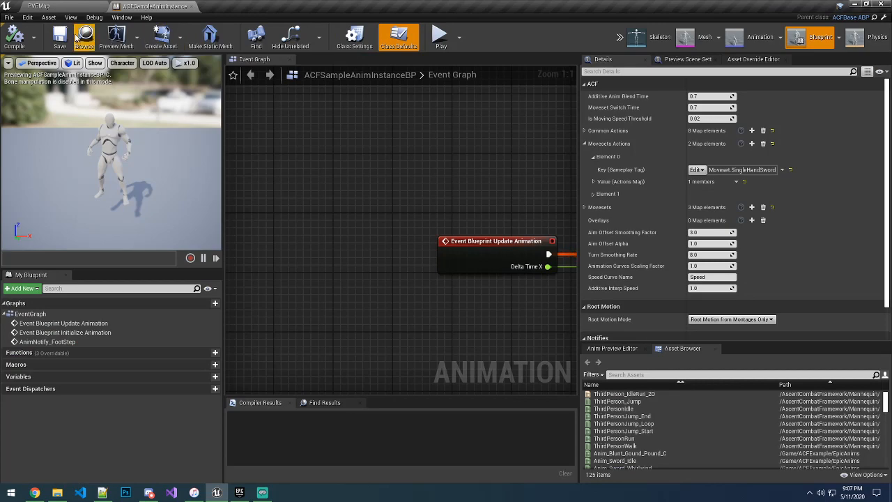
Step: Open SK_LightWarrior_SetA_Skeleton from the level editor's content and assign it the Humanoid retargeting rig
{"action": "left_click", "coordinate": [39, 5]}
{"action": "double_click", "coordinate": [322, 384]}
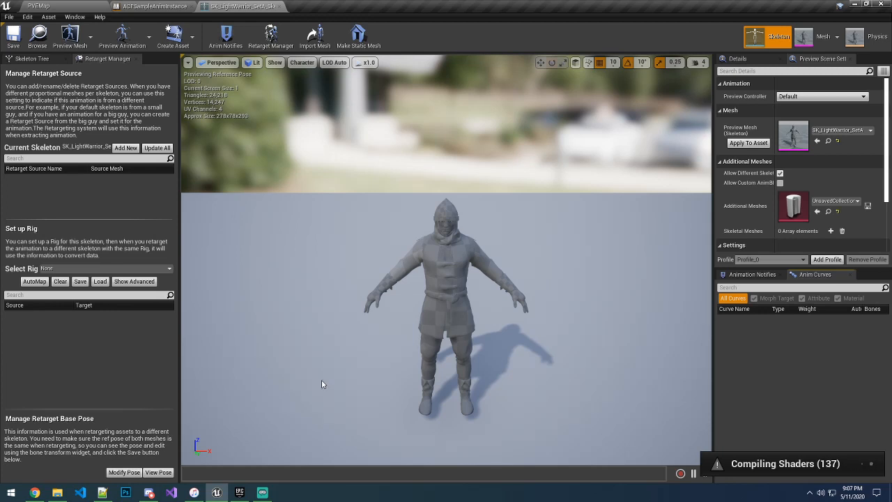
{"action": "left_click", "coordinate": [115, 269]}
{"action": "left_click", "coordinate": [105, 285]}
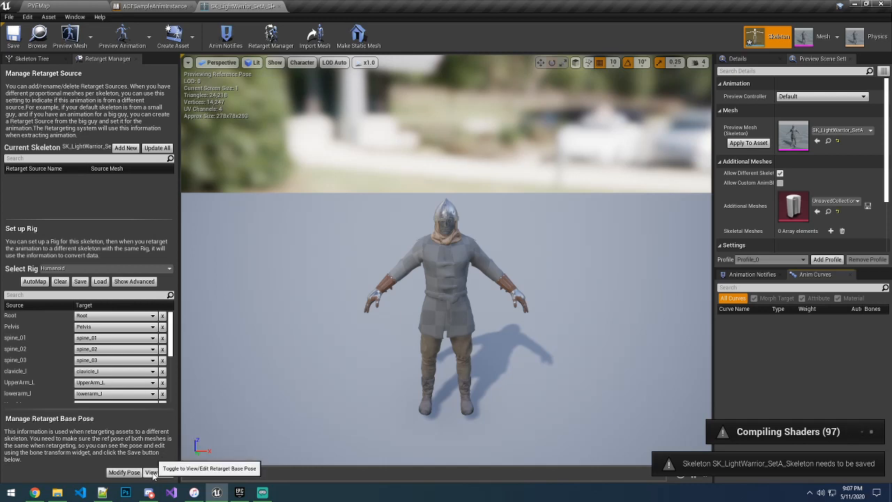
Step: Set the Light Warrior skeleton's retarget base pose to its current pose and save the skeleton
{"action": "left_click", "coordinate": [124, 472]}
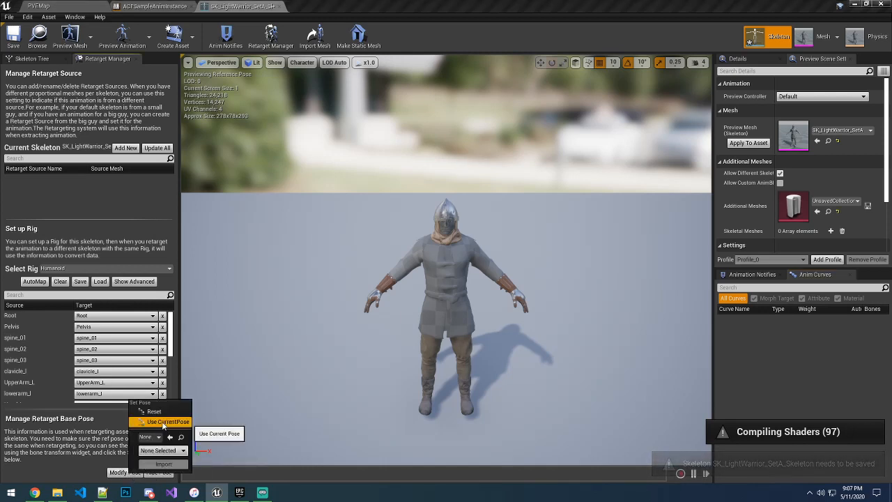
{"action": "left_click", "coordinate": [163, 423]}
{"action": "left_click", "coordinate": [117, 473]}
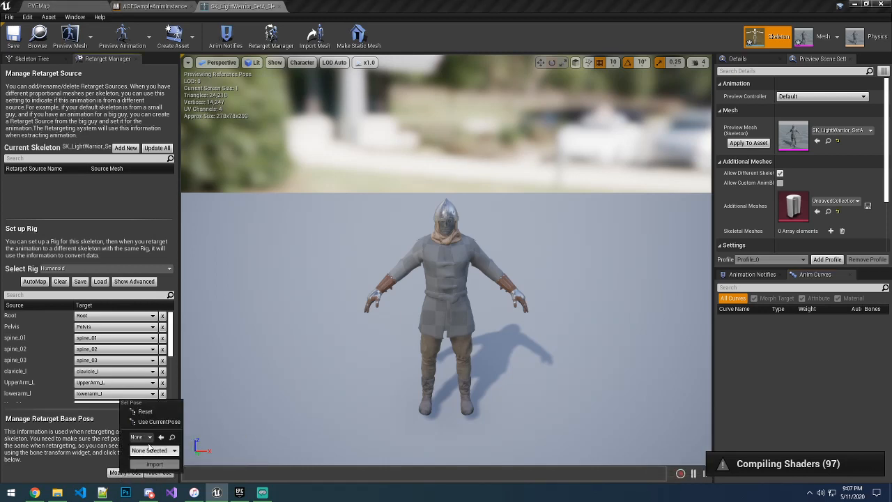
{"action": "left_click", "coordinate": [159, 424]}
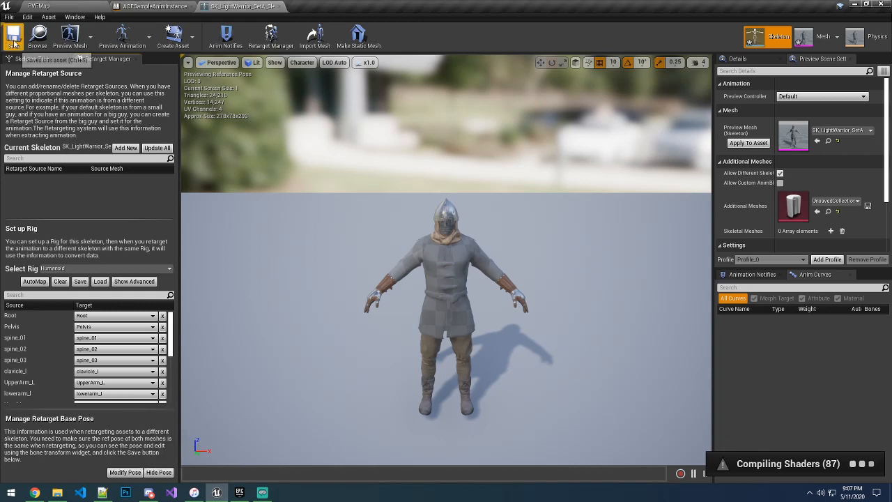
Step: Review the Light Warrior skeleton's bone hierarchy and save all modified content, including ACFPVEGameModeBP and SK_LightWarrior_SetA
{"action": "left_click", "coordinate": [33, 59]}
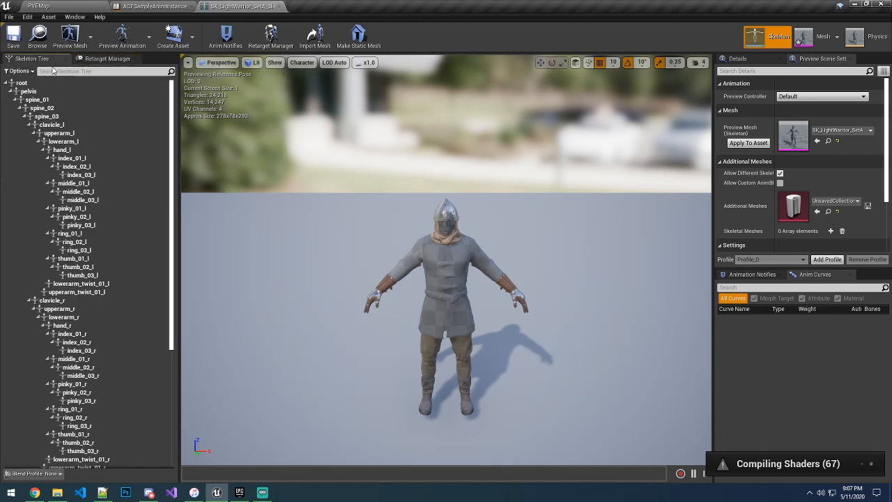
{"action": "scroll", "coordinate": [93, 266], "scroll_direction": "down", "scroll_amount": 5}
{"action": "scroll", "coordinate": [92, 267], "scroll_direction": "down", "scroll_amount": 2}
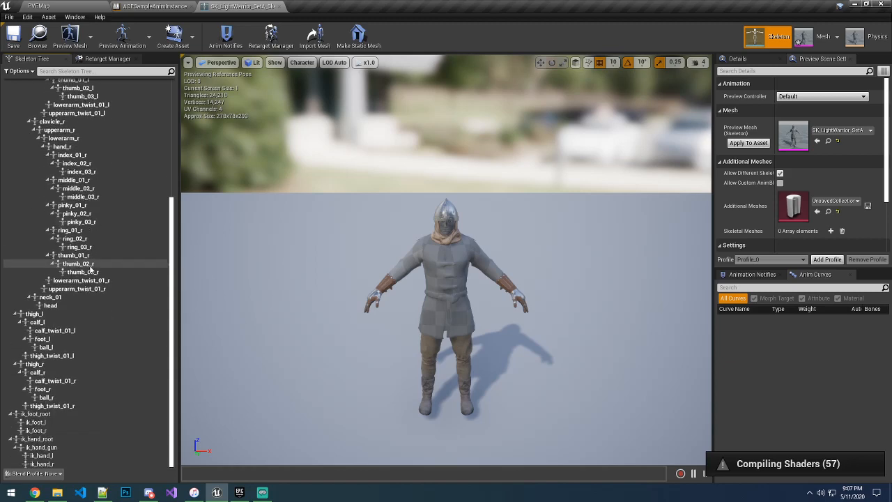
{"action": "scroll", "coordinate": [93, 266], "scroll_direction": "up", "scroll_amount": 5}
{"action": "left_click", "coordinate": [54, 7]}
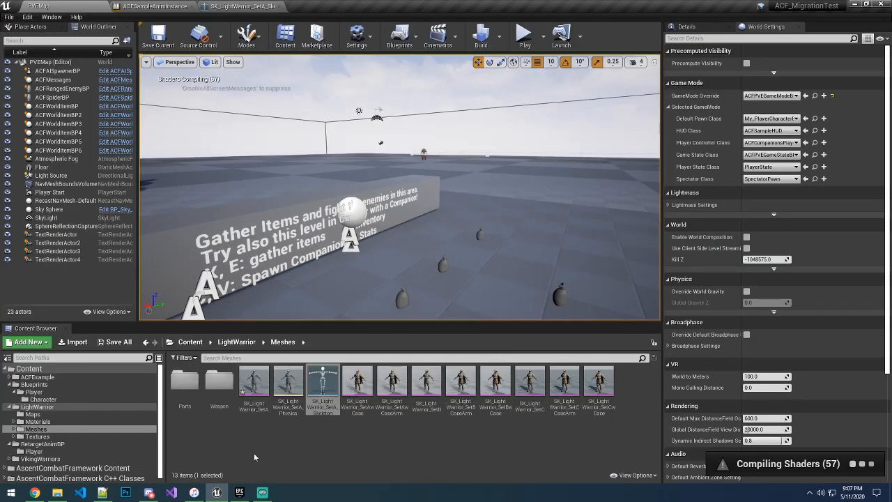
{"action": "left_click", "coordinate": [117, 342]}
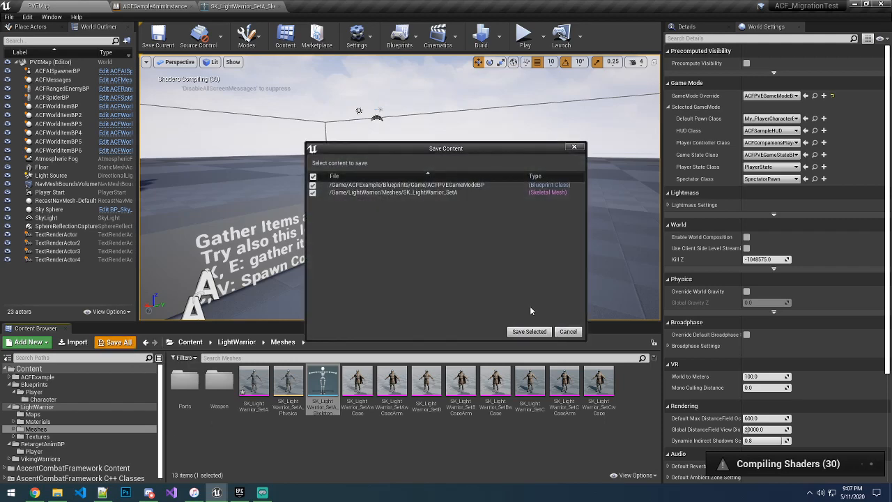
{"action": "left_click", "coordinate": [529, 331]}
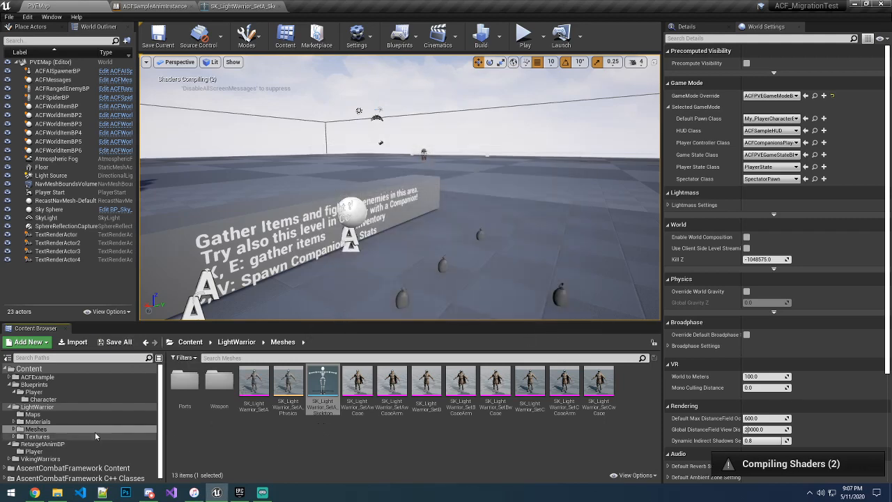
Step: Open ACFSampleAnimInstanceBP from the ACFExample folder and close the Light Warrior skeleton editor
{"action": "double_click", "coordinate": [11, 408]}
{"action": "left_click", "coordinate": [11, 384]}
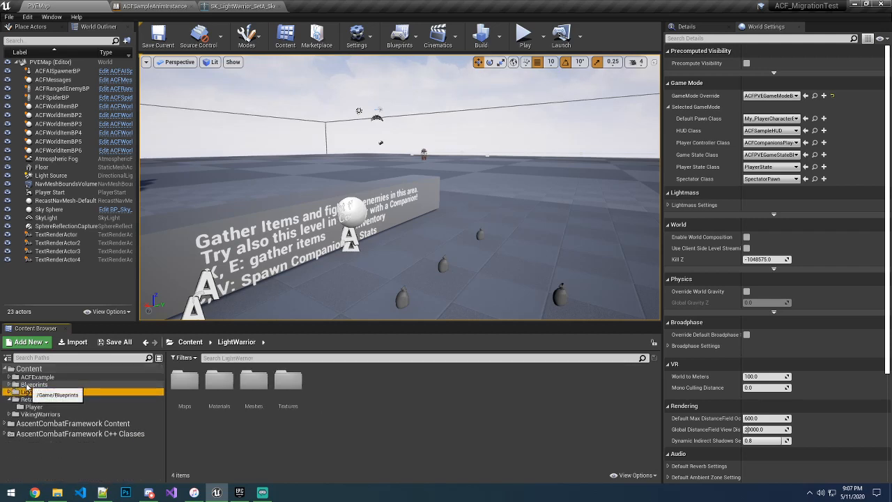
{"action": "left_click", "coordinate": [32, 377]}
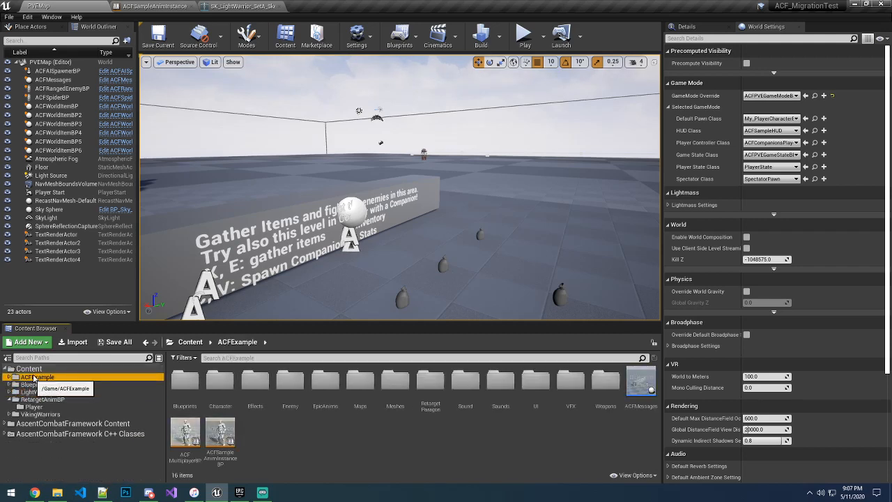
{"action": "double_click", "coordinate": [218, 435]}
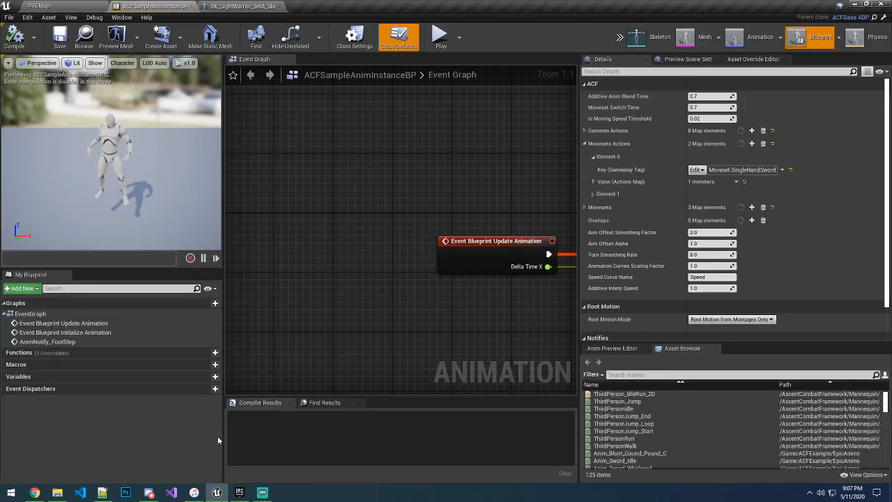
{"action": "left_click", "coordinate": [272, 9]}
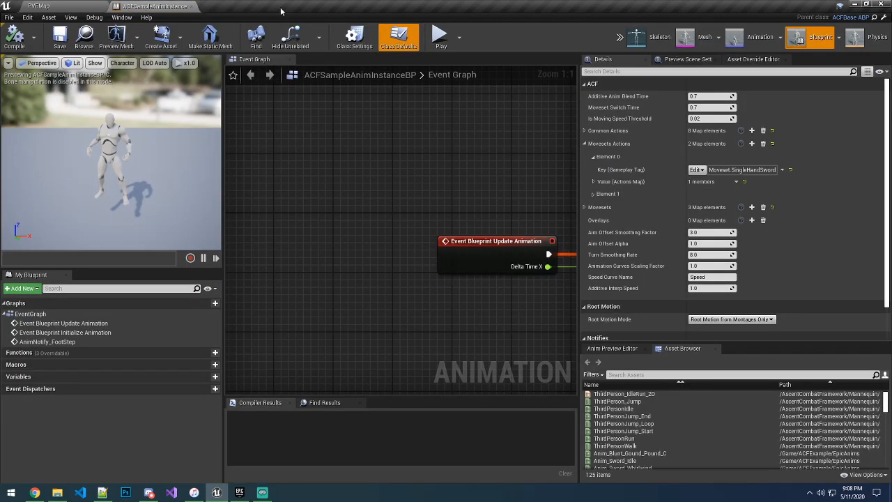
Step: Open ACFMultiplayerBP from the ACFExample folder, compare it with ACFSampleAnimInstanceBP and return to the level editor
{"action": "left_click", "coordinate": [39, 6]}
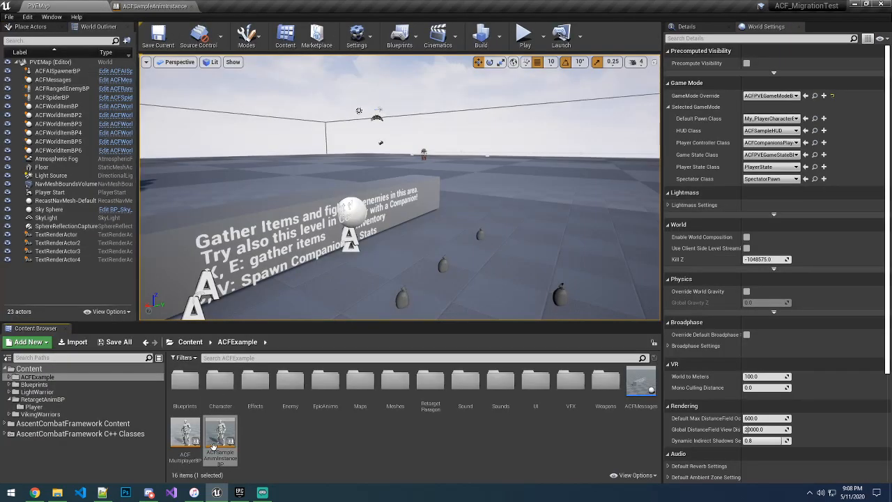
{"action": "double_click", "coordinate": [190, 438]}
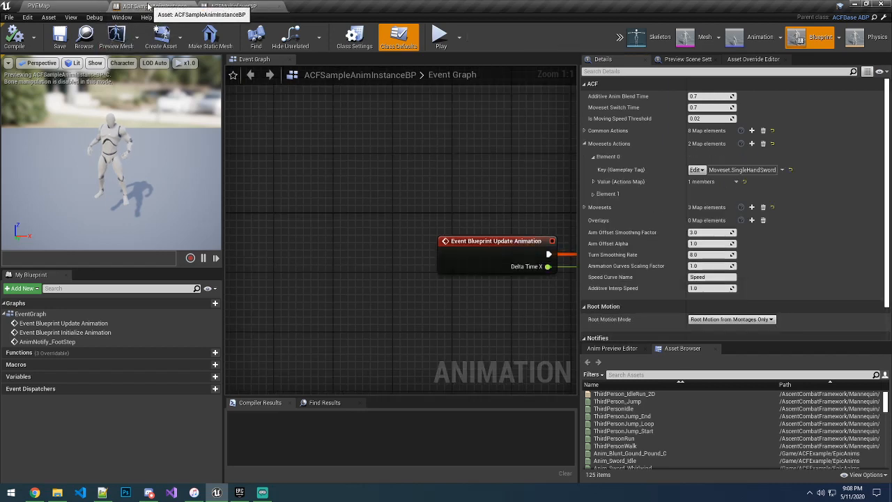
{"action": "left_click", "coordinate": [137, 7]}
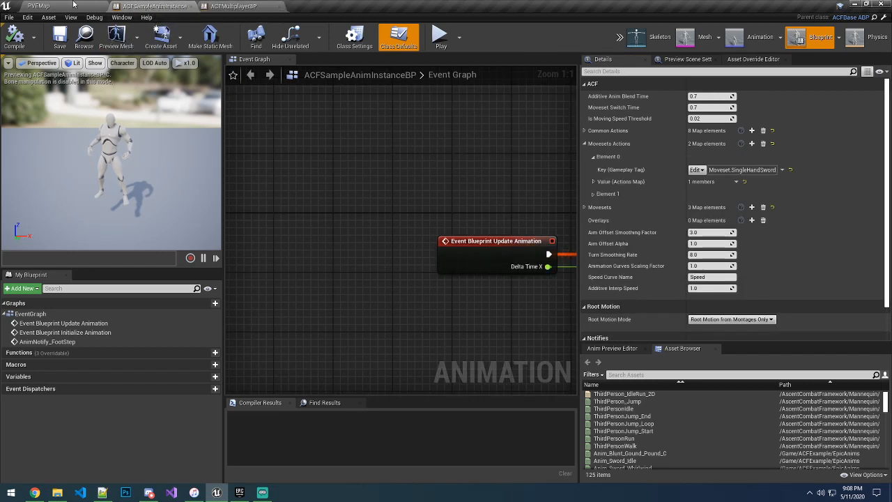
{"action": "left_click", "coordinate": [262, 5]}
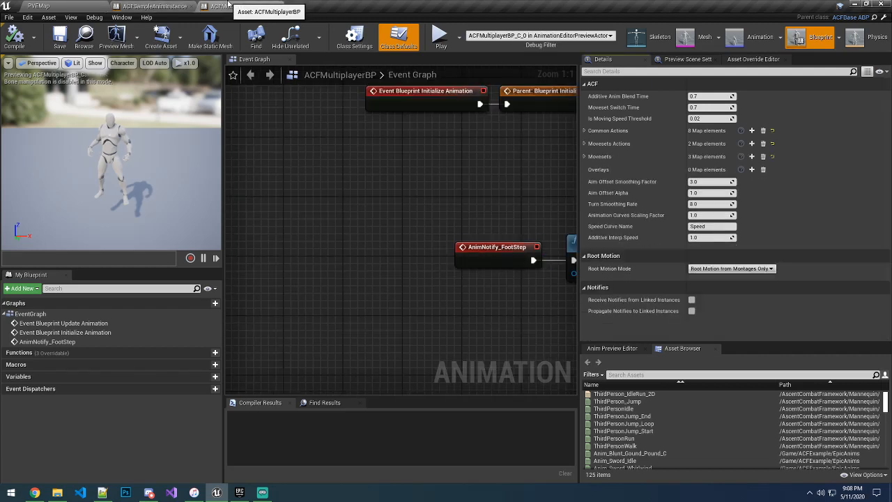
{"action": "left_click", "coordinate": [39, 5]}
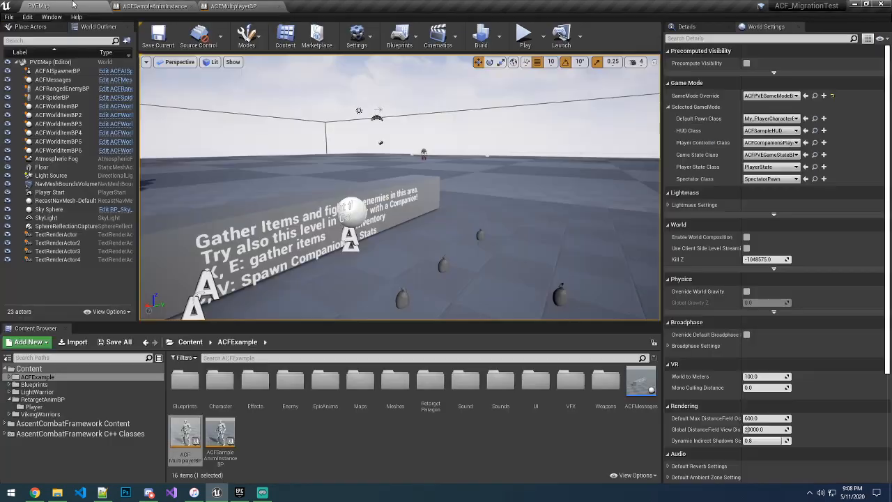
Step: Start duplicating and retargeting the ACFMultiplayerBP animation blueprint with SK_LightWarrior_SetA_Skeleton as the target skeleton
{"action": "right_click", "coordinate": [185, 436]}
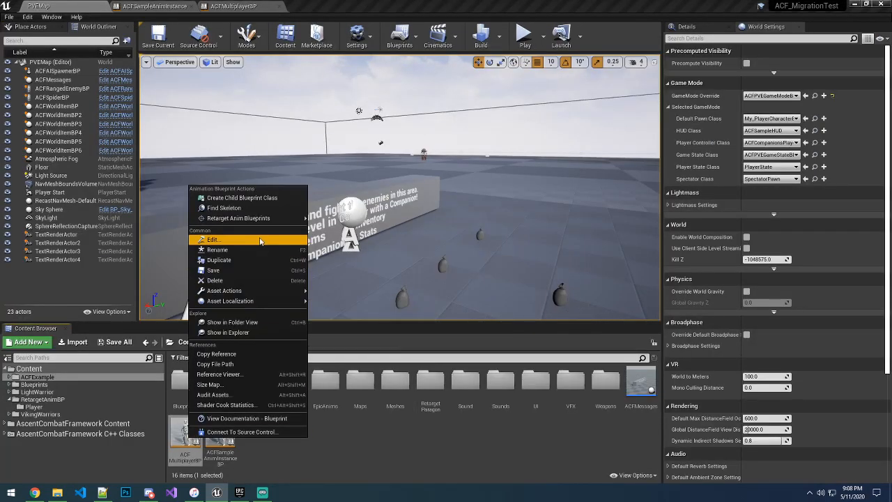
{"action": "mouse_move", "coordinate": [257, 219]}
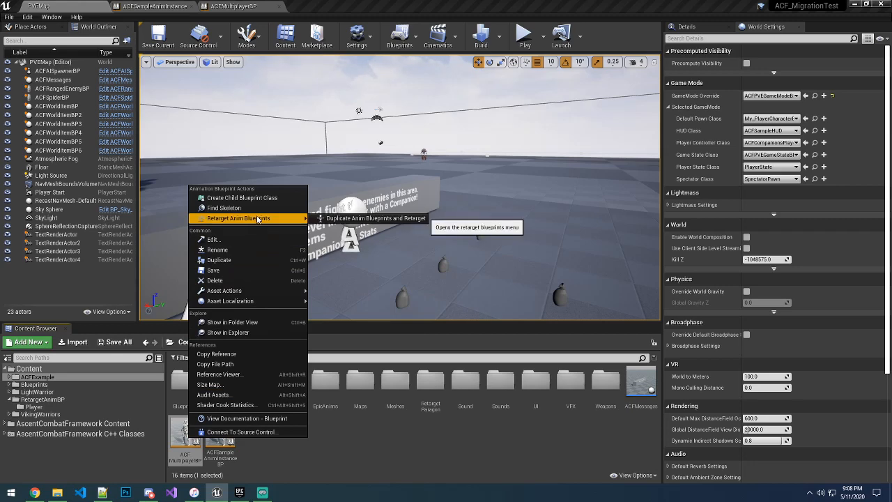
{"action": "left_click", "coordinate": [330, 219]}
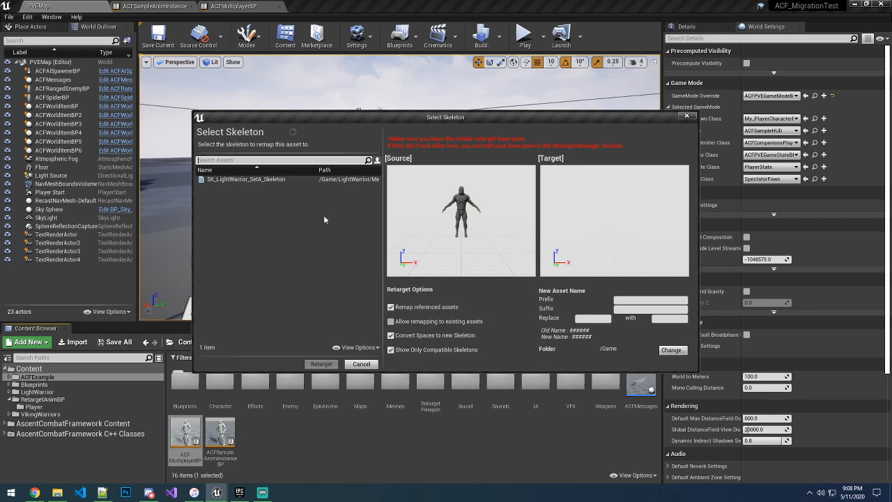
{"action": "left_click", "coordinate": [297, 180]}
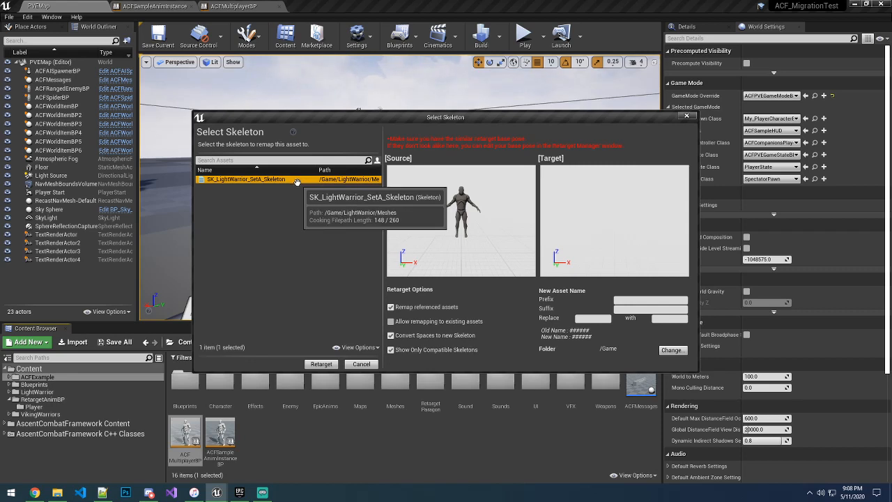
{"action": "left_click", "coordinate": [283, 214]}
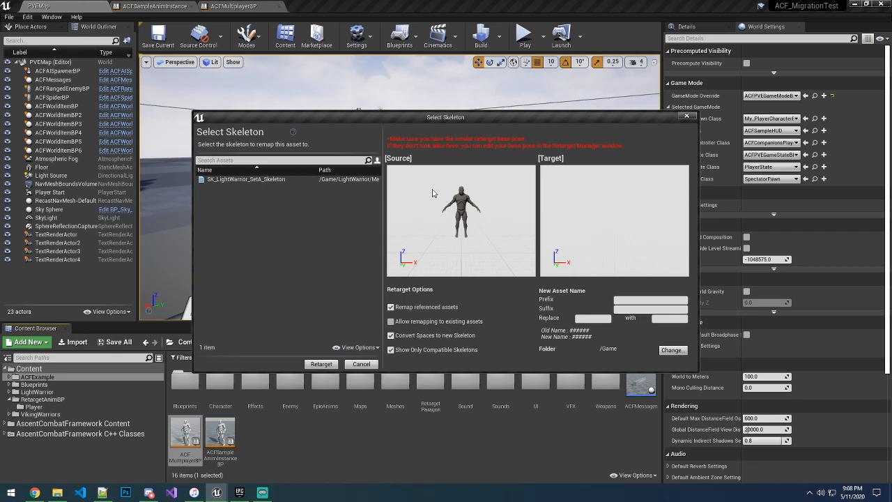
{"action": "left_click", "coordinate": [326, 179]}
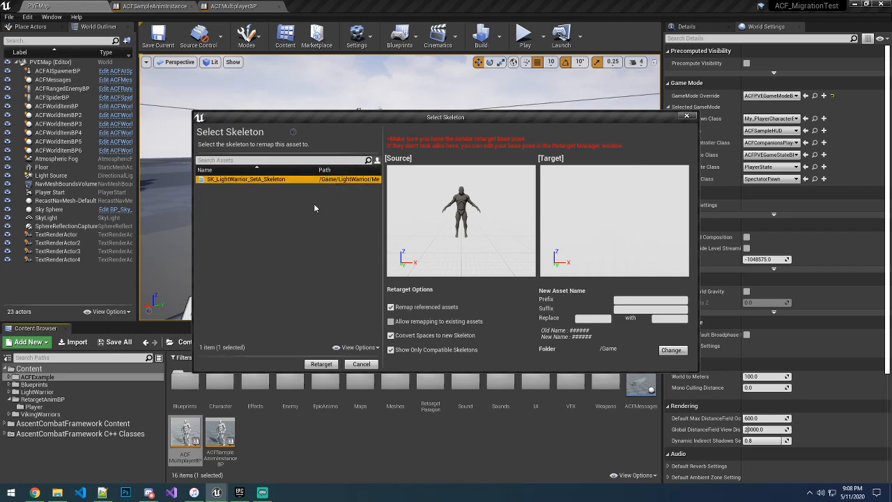
{"action": "left_click", "coordinate": [314, 204]}
Step: Try to set RetargetAnimBP/Player as the destination folder for the retargeted assets
{"action": "left_click", "coordinate": [673, 352]}
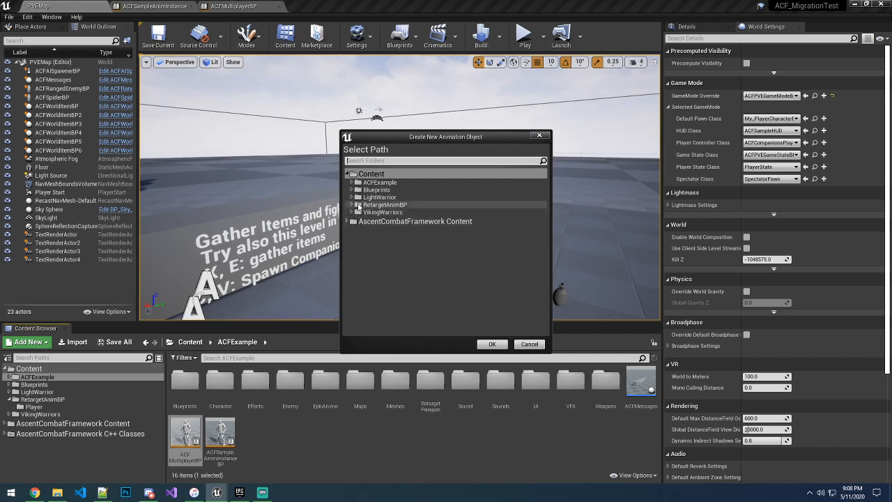
{"action": "left_click", "coordinate": [351, 205]}
{"action": "left_click", "coordinate": [369, 213]}
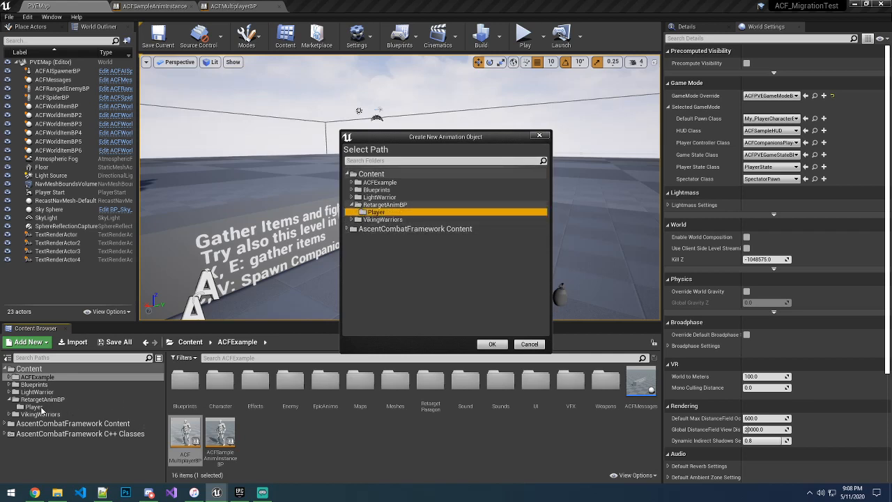
{"action": "left_click", "coordinate": [492, 344]}
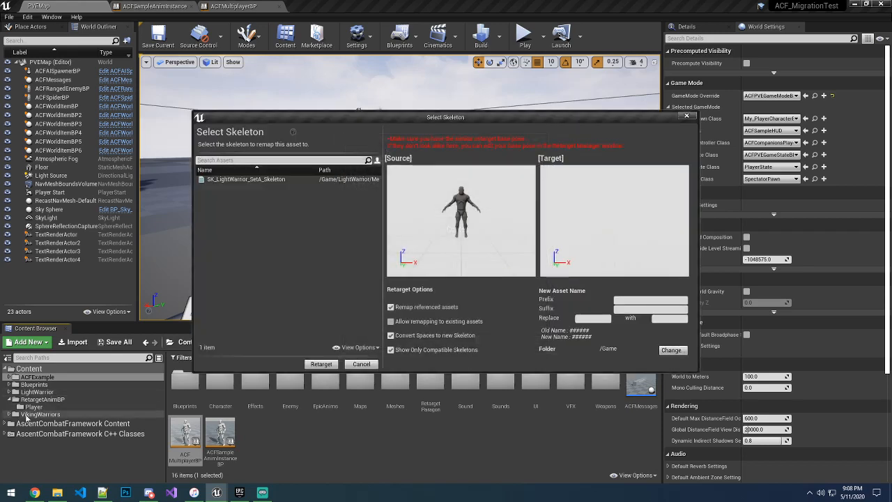
Step: Create a folder named RetargetedAnimationStuff inside RetargetAnimBP/Player and set it as the destination for the retargeted assets
{"action": "left_click", "coordinate": [664, 350]}
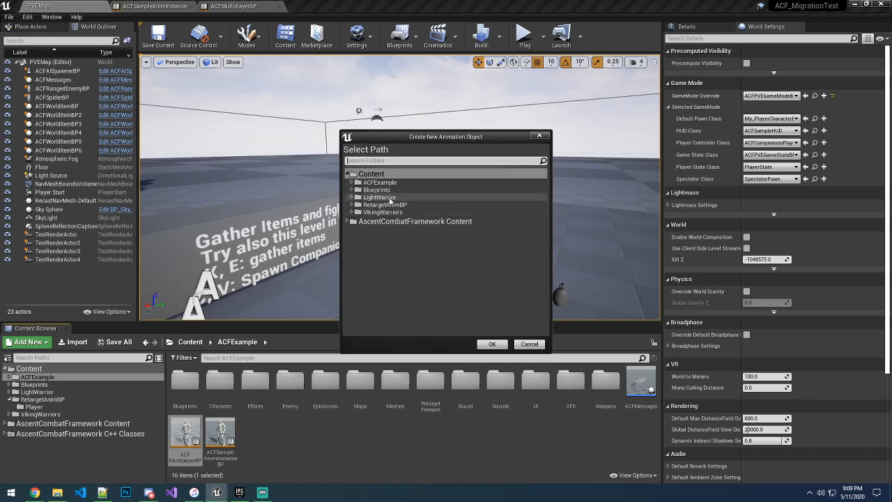
{"action": "left_click", "coordinate": [352, 205]}
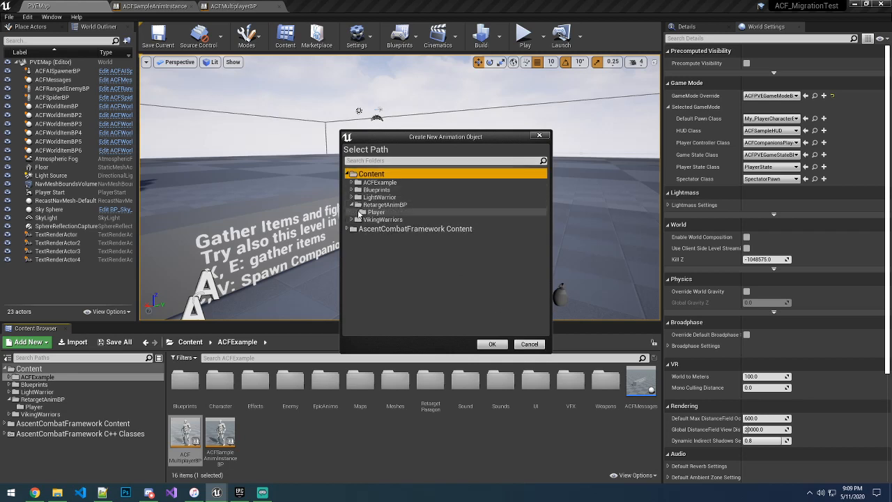
{"action": "left_click", "coordinate": [368, 219]}
{"action": "right_click", "coordinate": [375, 212]}
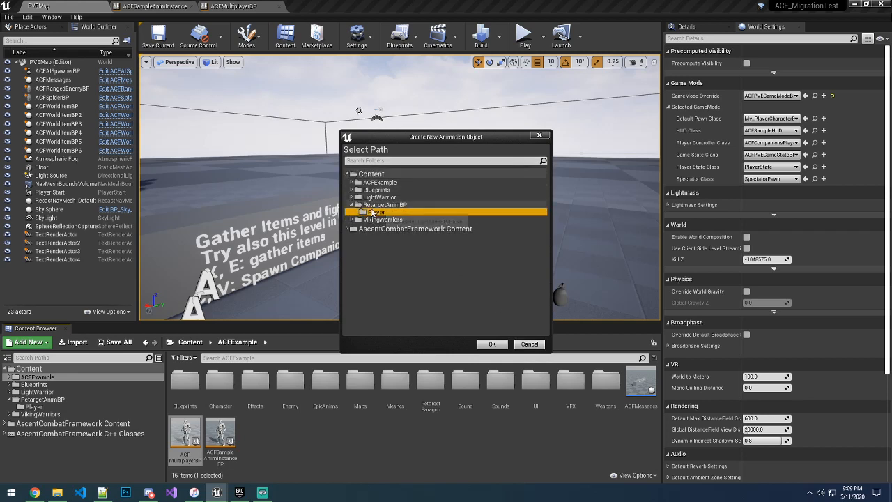
{"action": "left_click", "coordinate": [393, 212]}
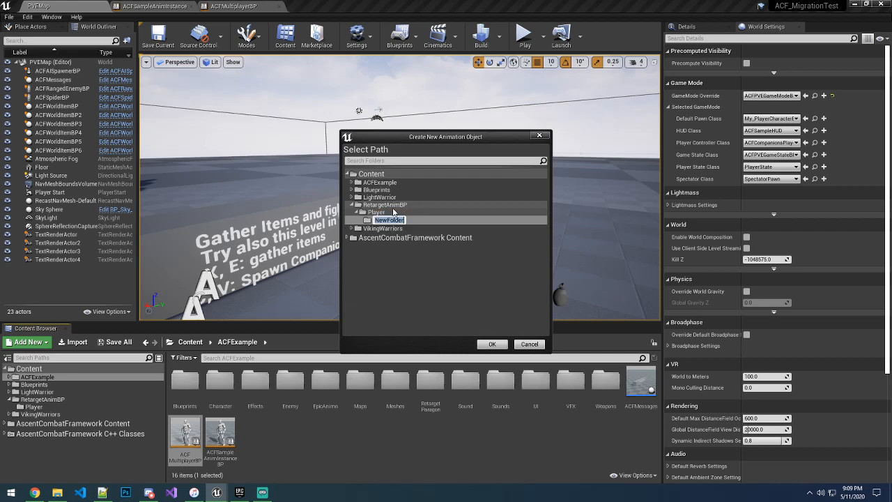
{"action": "type", "text": "RetargetedAnimation"}
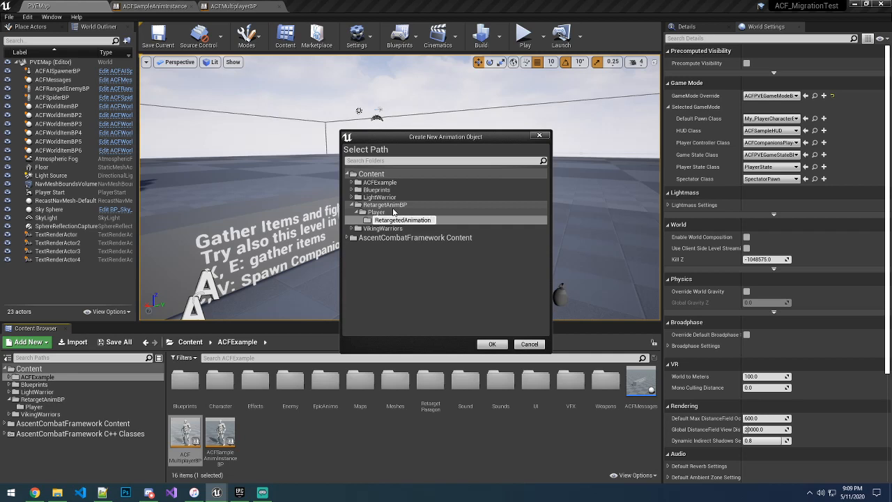
{"action": "type", "text": "Stuff"}
{"action": "key", "text": "Return"}
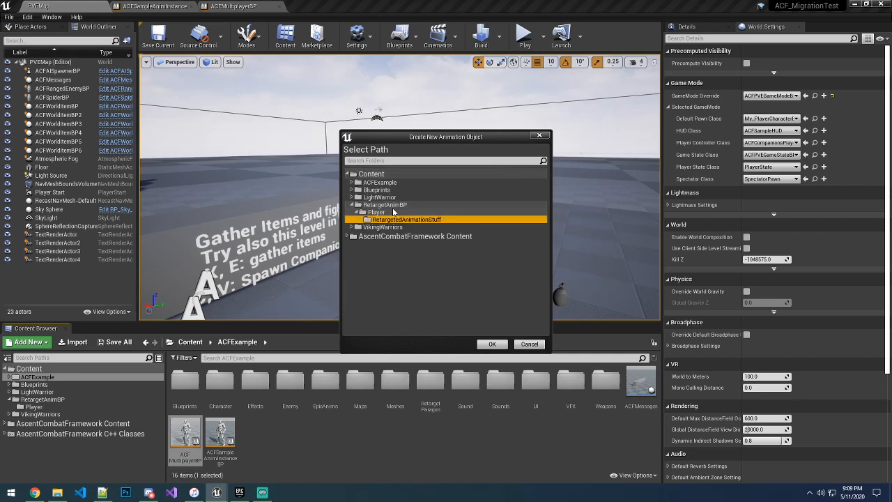
{"action": "left_click", "coordinate": [491, 344]}
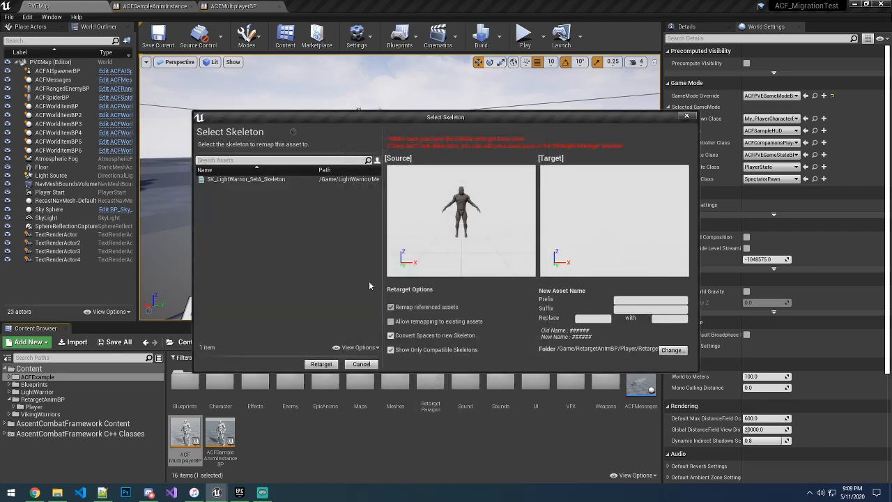
Step: Select SK_LightWarrior_SetA_Skeleton as the target skeleton and choose RetargetAnimBP/Player/RetargetedAnimationStuff as the destination folder again
{"action": "left_click", "coordinate": [272, 180]}
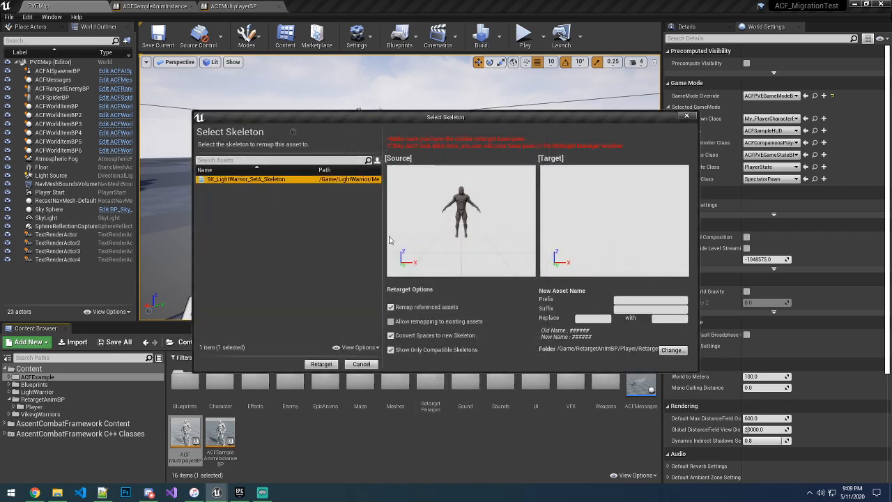
{"action": "left_click", "coordinate": [672, 351]}
{"action": "left_click", "coordinate": [357, 205]}
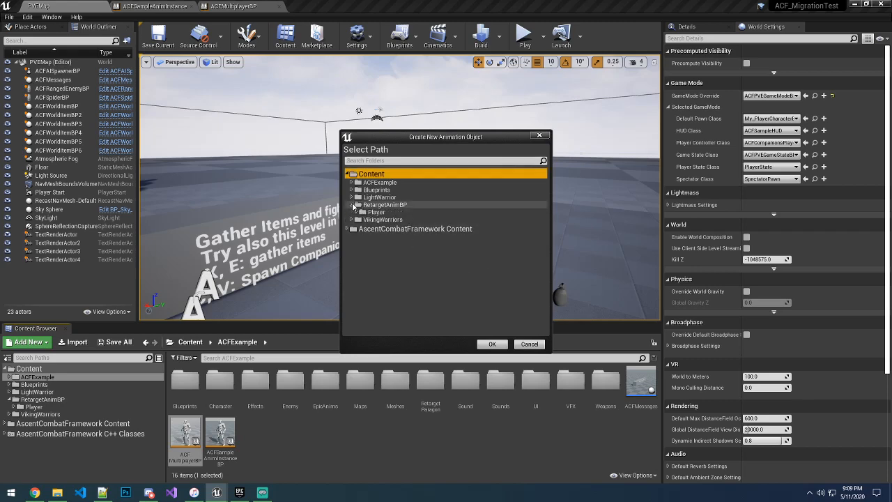
{"action": "left_click", "coordinate": [370, 212]}
{"action": "left_click", "coordinate": [359, 212]}
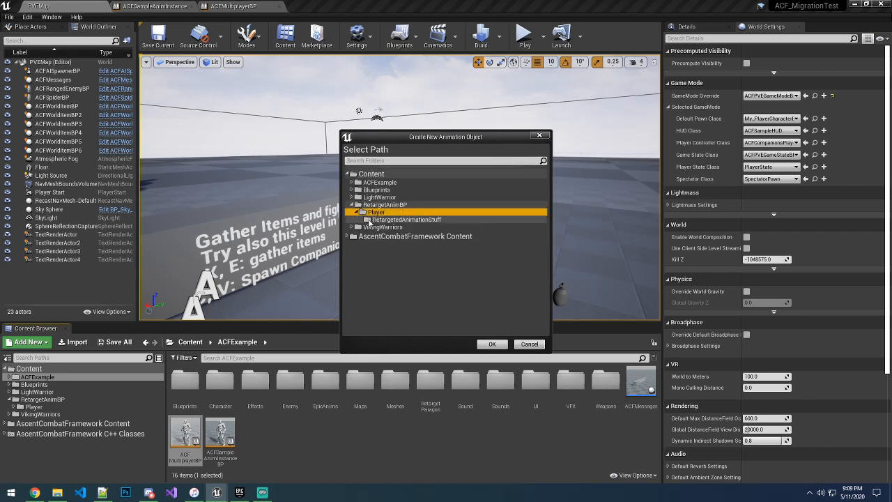
{"action": "left_click", "coordinate": [380, 219]}
{"action": "left_click", "coordinate": [490, 345]}
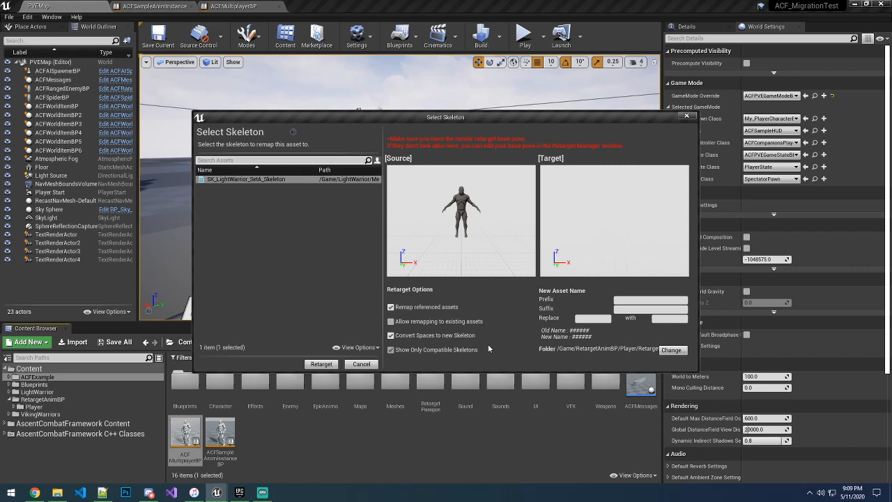
Step: Give the new assets the prefix RT_ and suffix _LW, and retarget ACFMultiplayerBP
{"action": "left_click", "coordinate": [647, 301]}
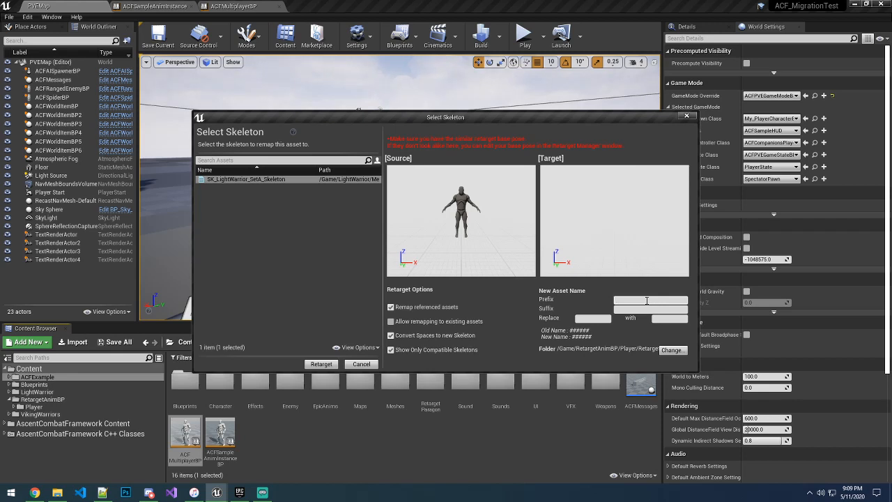
{"action": "type", "text": "RT_"}
{"action": "key", "text": "Tab"}
{"action": "type", "text": "L"}
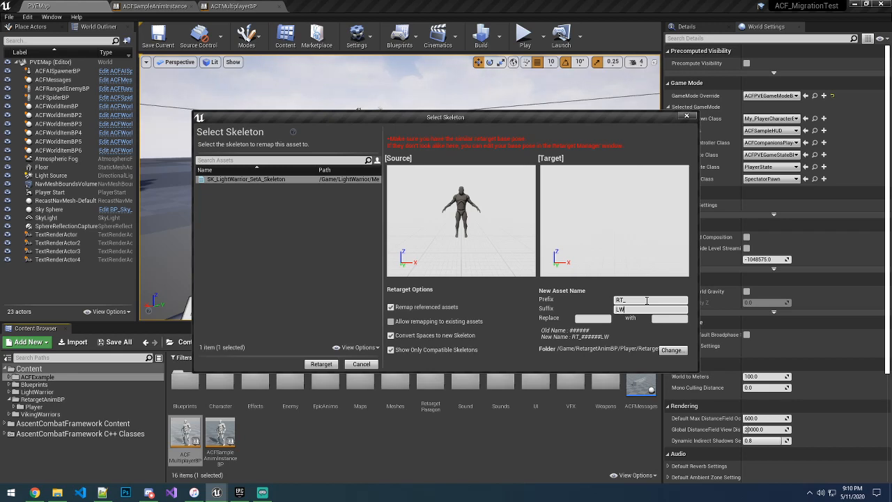
{"action": "type", "text": "_"}
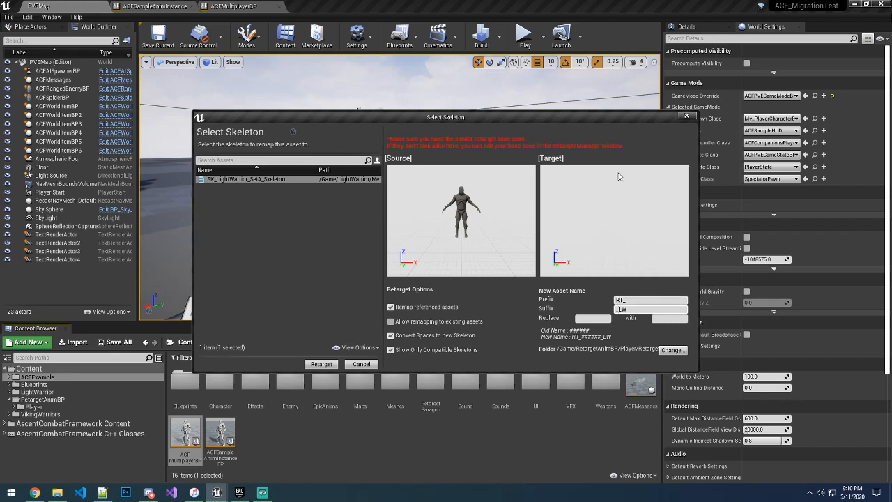
{"action": "left_click", "coordinate": [320, 366]}
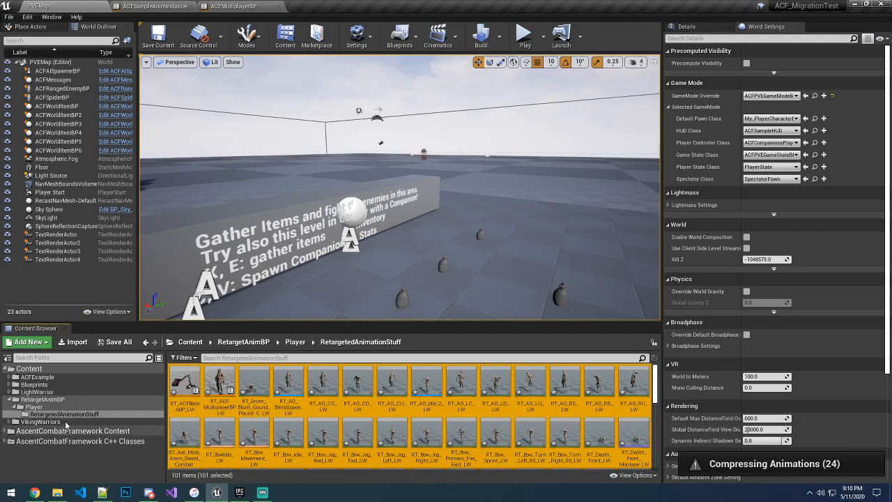
Step: Look through the retargeted assets in RetargetedAnimationStuff, preview the RT_AO_CU_LW animation and return to the level editor
{"action": "left_click", "coordinate": [43, 407]}
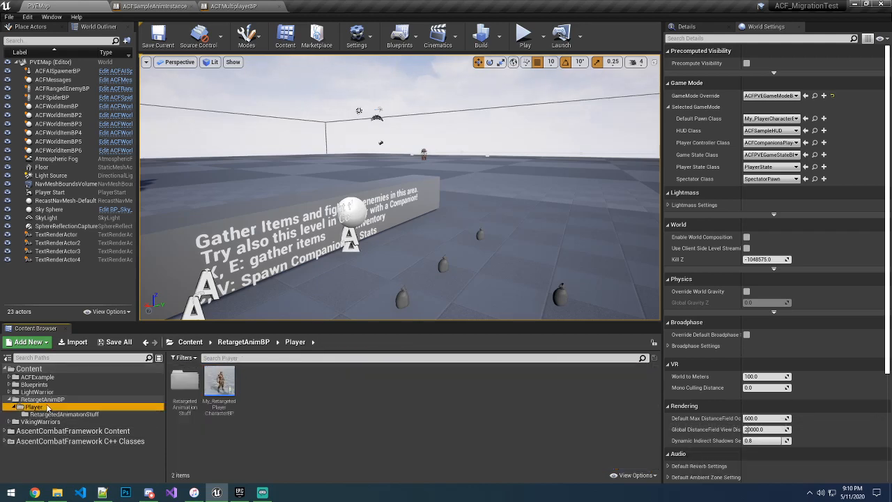
{"action": "left_click", "coordinate": [57, 415]}
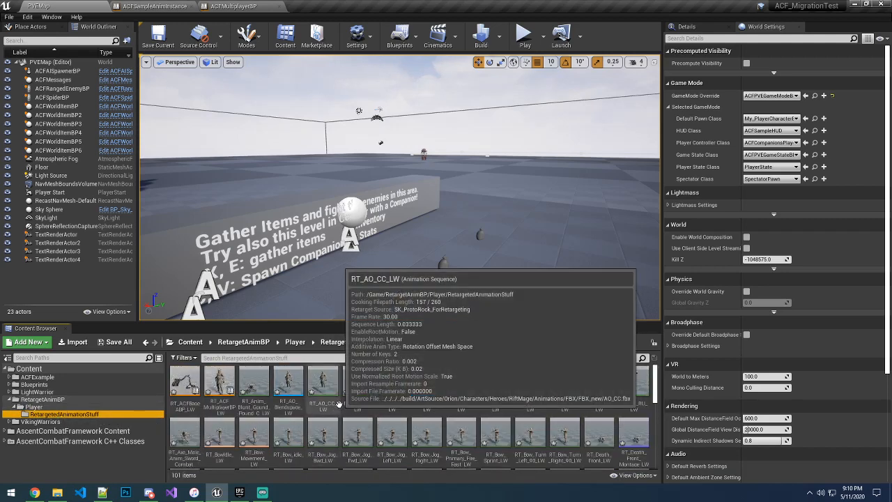
{"action": "scroll", "coordinate": [309, 397], "scroll_direction": "down", "scroll_amount": 6}
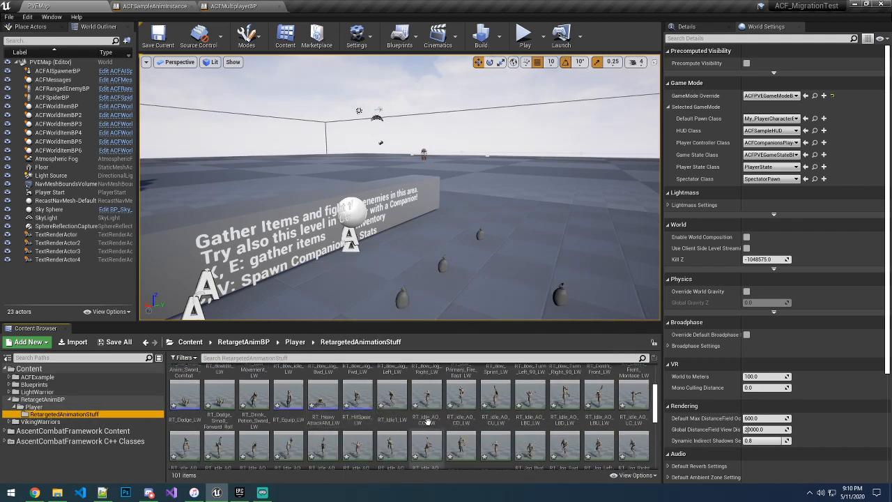
{"action": "scroll", "coordinate": [429, 408], "scroll_direction": "up", "scroll_amount": 6}
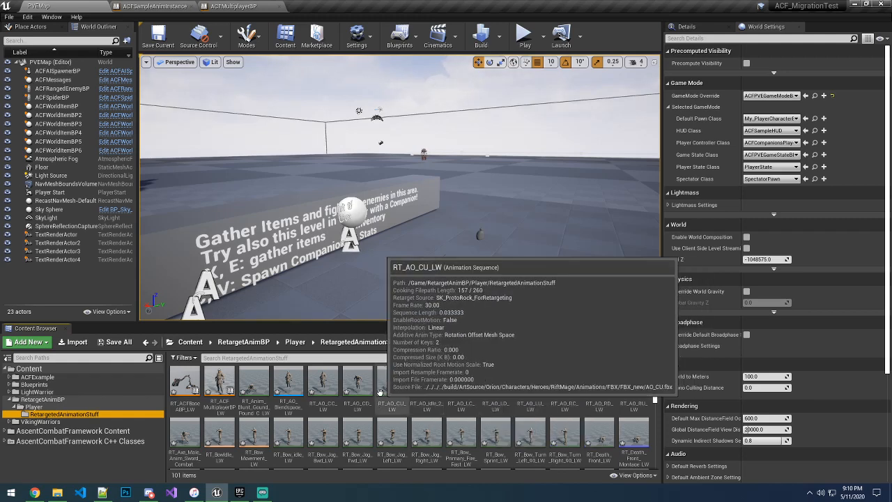
{"action": "double_click", "coordinate": [394, 389]}
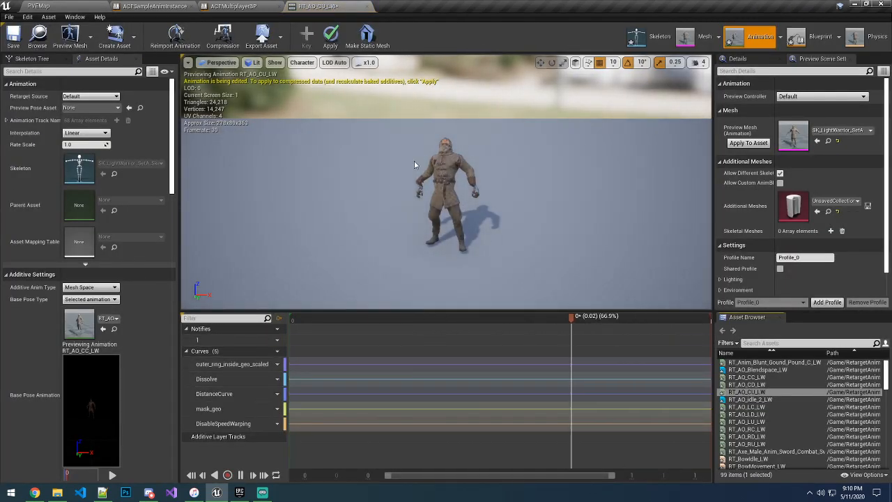
{"action": "left_click", "coordinate": [367, 6]}
{"action": "left_click", "coordinate": [91, 5]}
Step: Force delete all the retargeted assets in the RetargetedAnimationStuff folder
{"action": "left_click", "coordinate": [190, 385]}
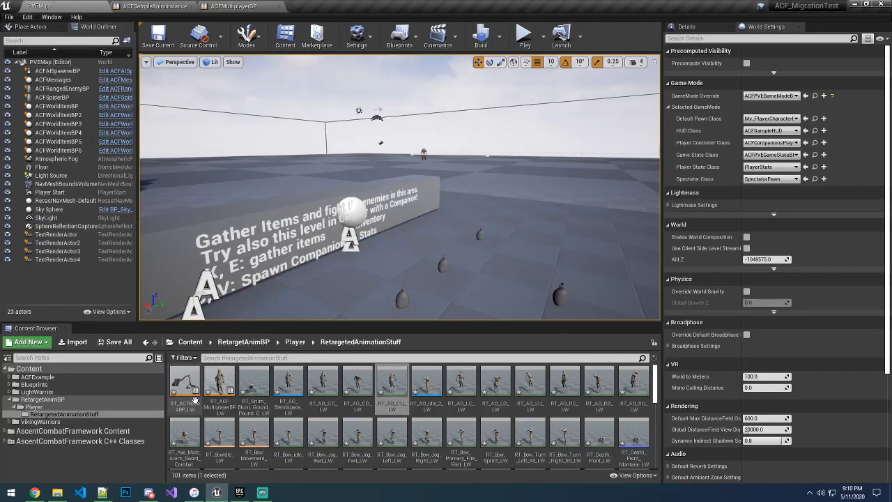
{"action": "key", "text": "ctrl+a"}
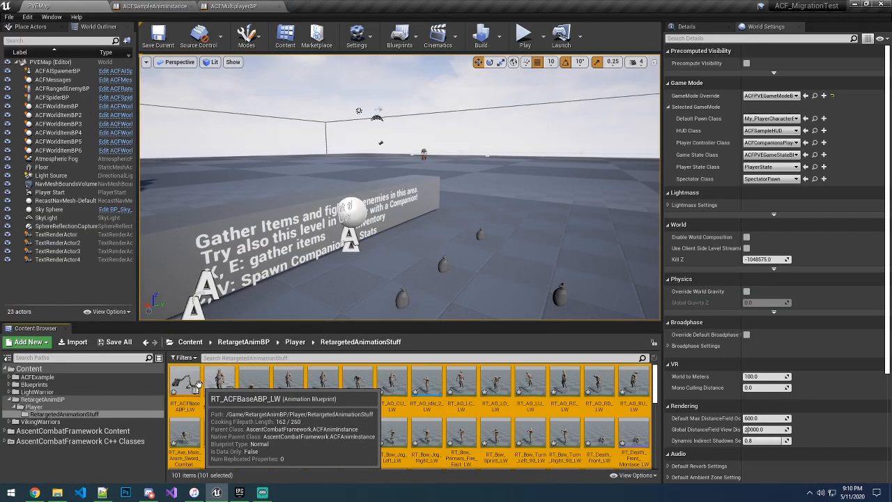
{"action": "key", "text": "Delete"}
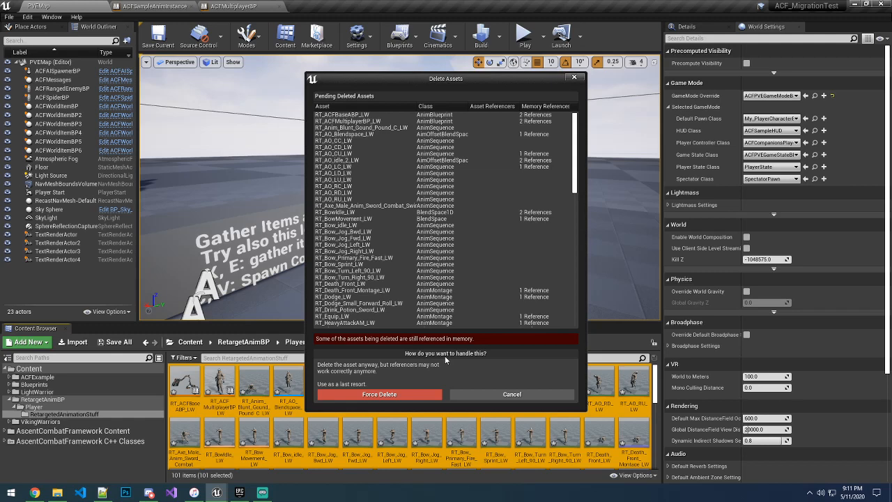
{"action": "left_click", "coordinate": [398, 395]}
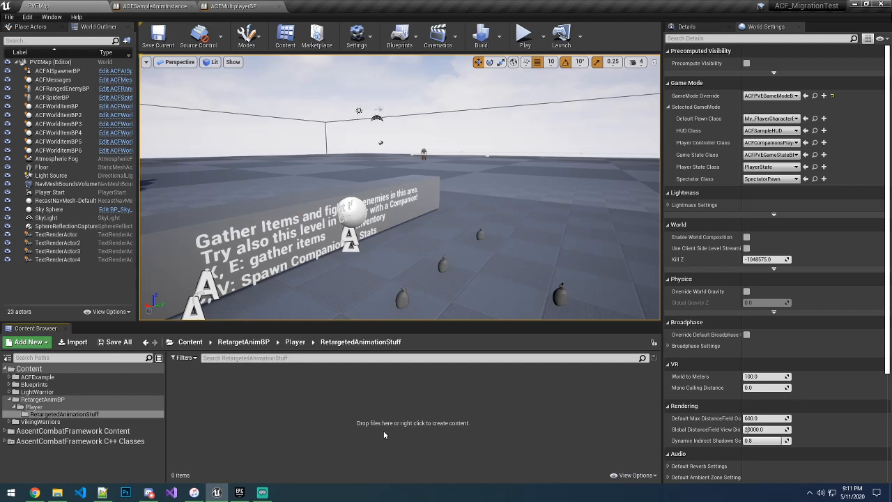
Step: Start duplicating and retargeting ACFSampleAnimInstanceBP from ACFExample to SK_LightWarrior_SetA_Skeleton, with prefix RT_ and suffix _LW
{"action": "left_click", "coordinate": [68, 376]}
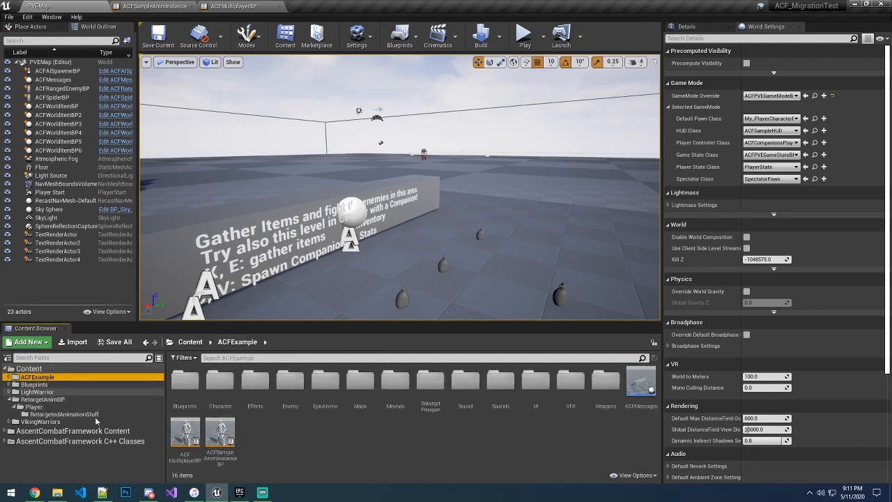
{"action": "left_click", "coordinate": [230, 433]}
{"action": "right_click", "coordinate": [231, 433]}
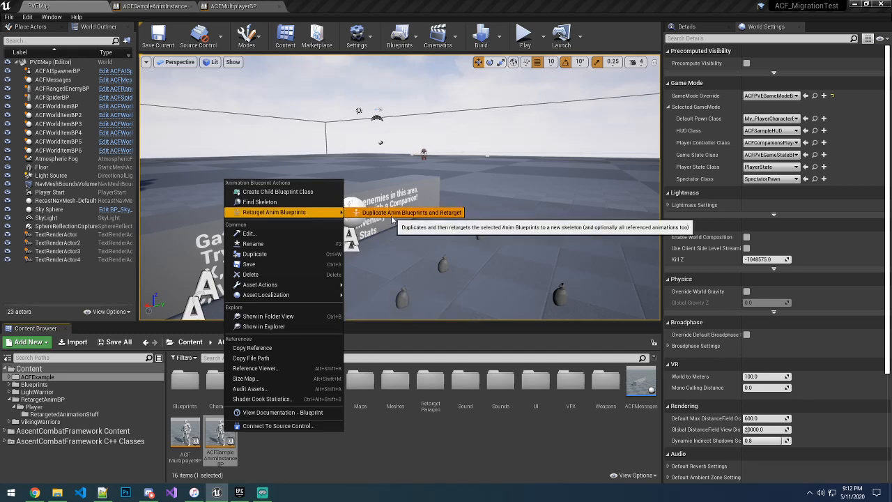
{"action": "left_click", "coordinate": [392, 216]}
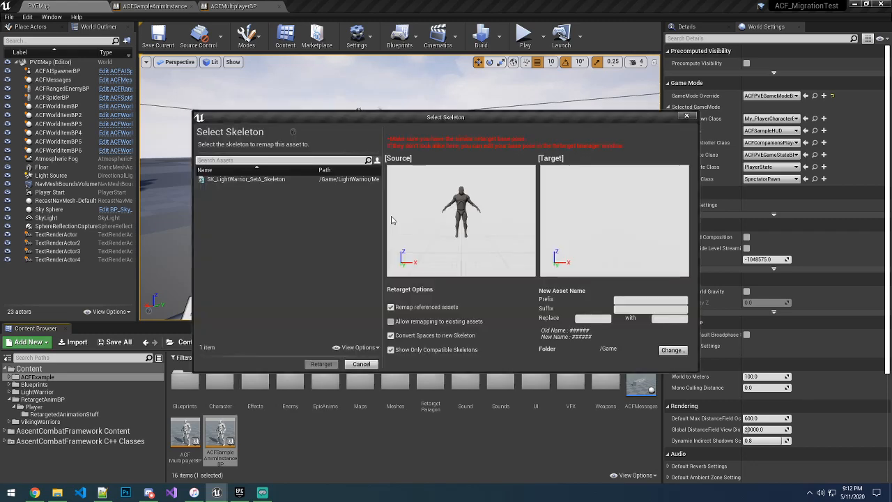
{"action": "left_click", "coordinate": [298, 180]}
{"action": "left_click", "coordinate": [653, 299]}
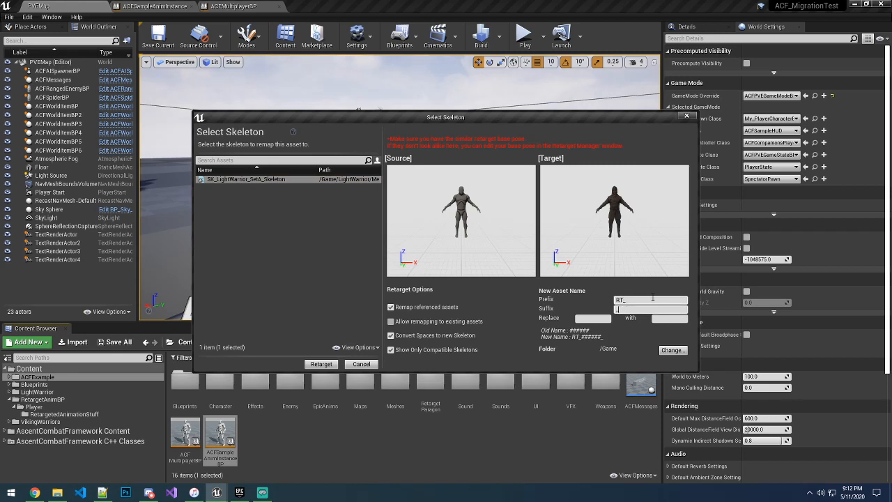
Step: Set RetargetAnimBP/Player/RetargetedAnimationStuff as the destination folder and retarget ACFSampleAnimInstanceBP
{"action": "left_click", "coordinate": [673, 351]}
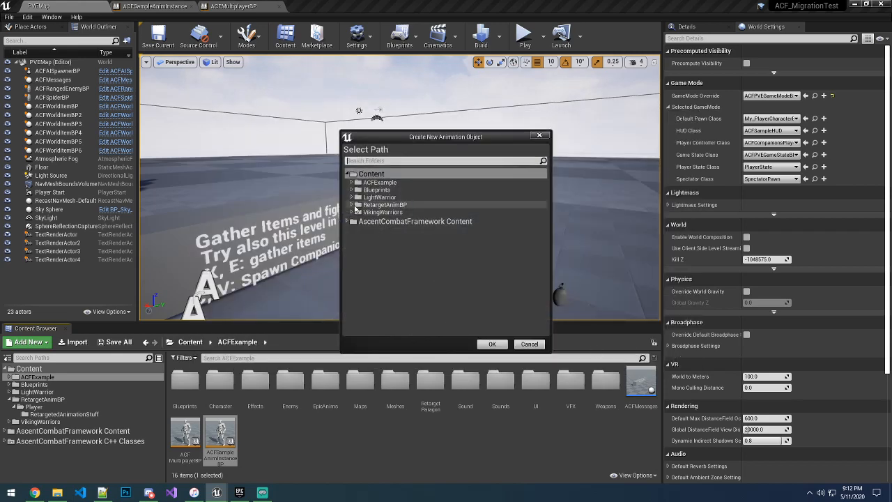
{"action": "left_click", "coordinate": [352, 205]}
{"action": "left_click", "coordinate": [358, 212]}
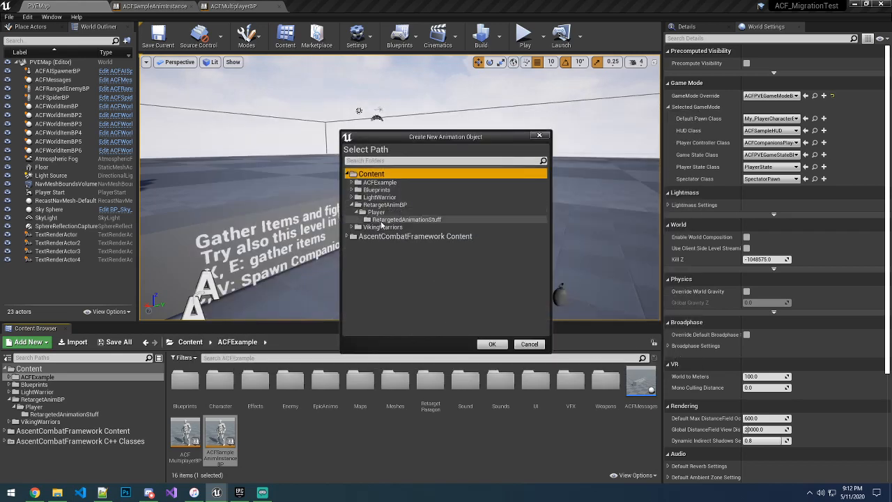
{"action": "left_click", "coordinate": [381, 222]}
{"action": "left_click", "coordinate": [493, 344]}
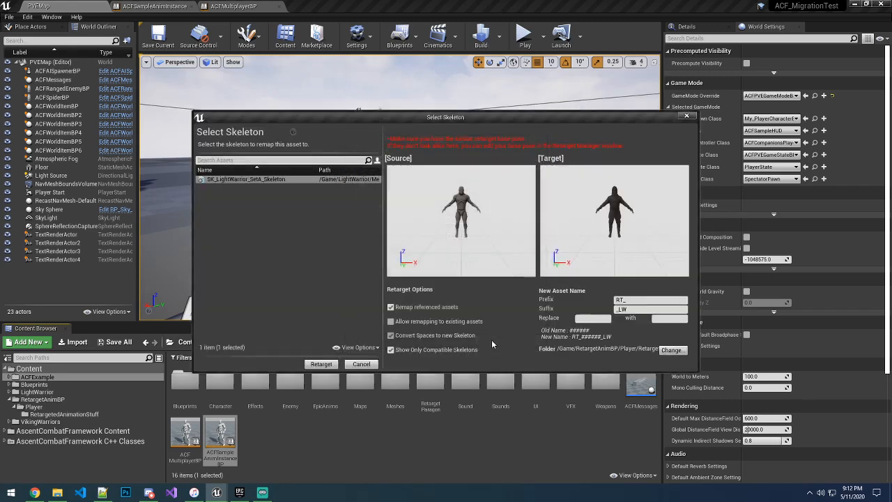
{"action": "left_click", "coordinate": [321, 364]}
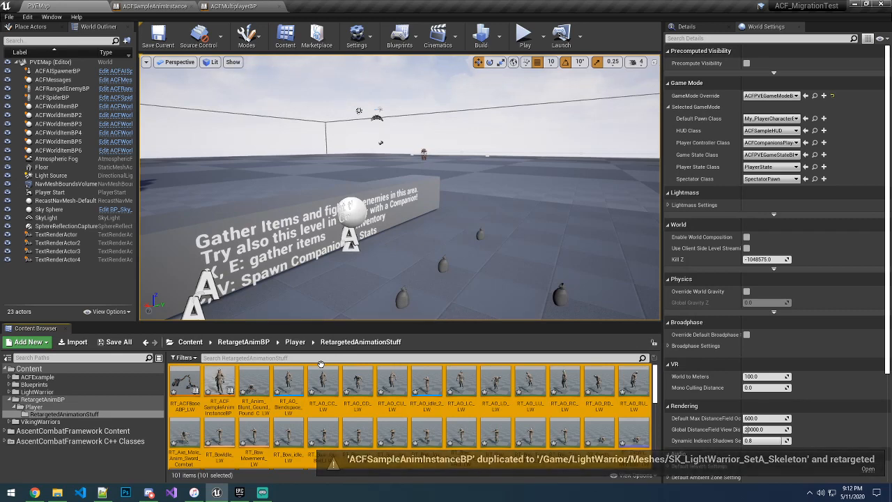
Step: Preview the RT_AO_CD_LW animation, close it and save all modified content in the project
{"action": "double_click", "coordinate": [360, 391]}
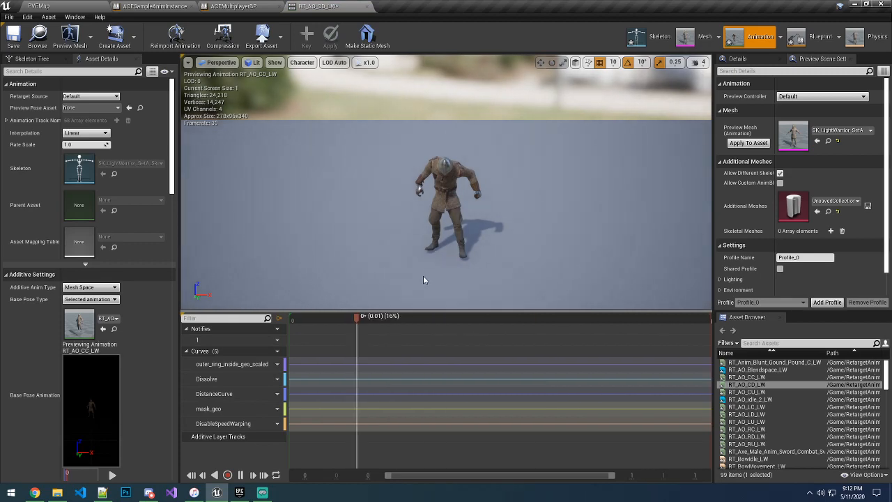
{"action": "left_click", "coordinate": [364, 7]}
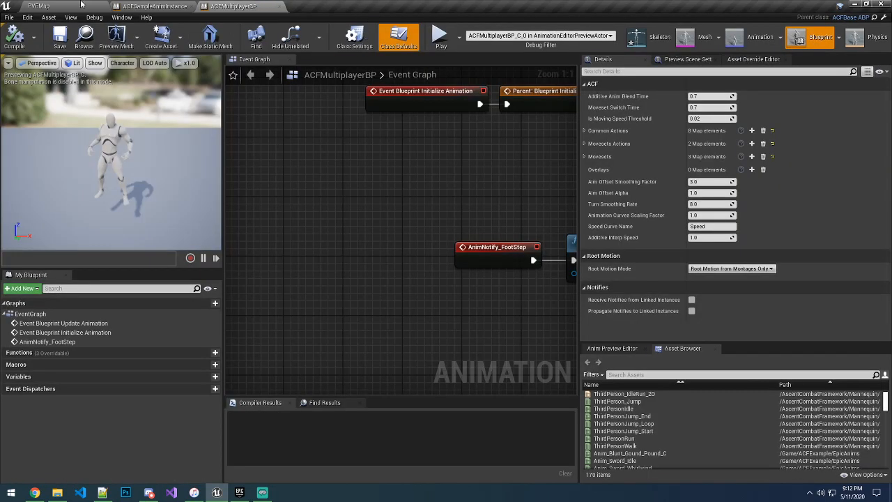
{"action": "left_click", "coordinate": [81, 6]}
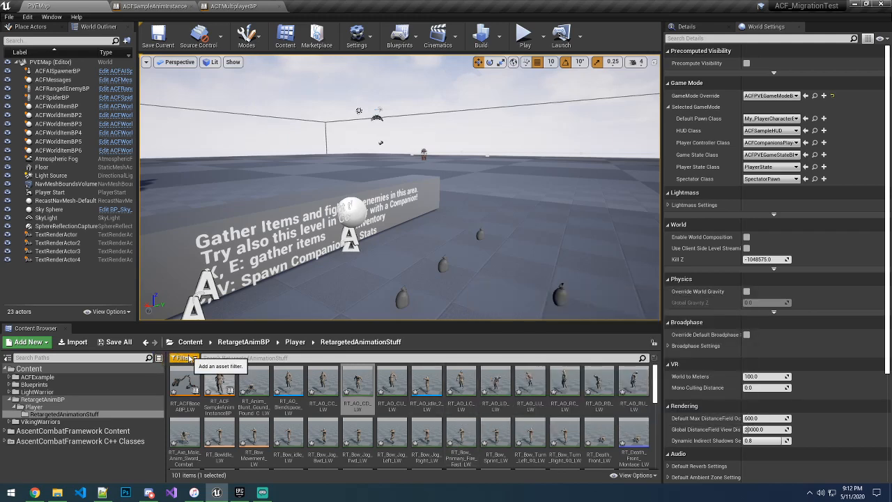
{"action": "left_click", "coordinate": [115, 341]}
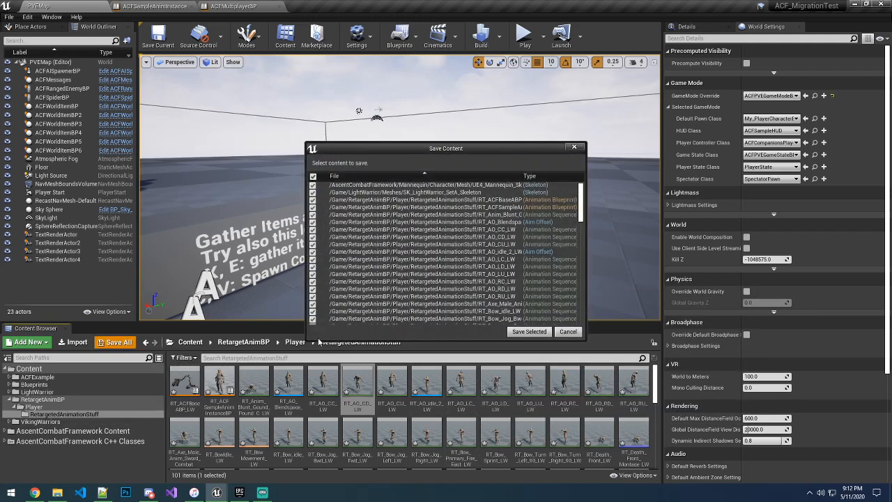
{"action": "left_click", "coordinate": [529, 332]}
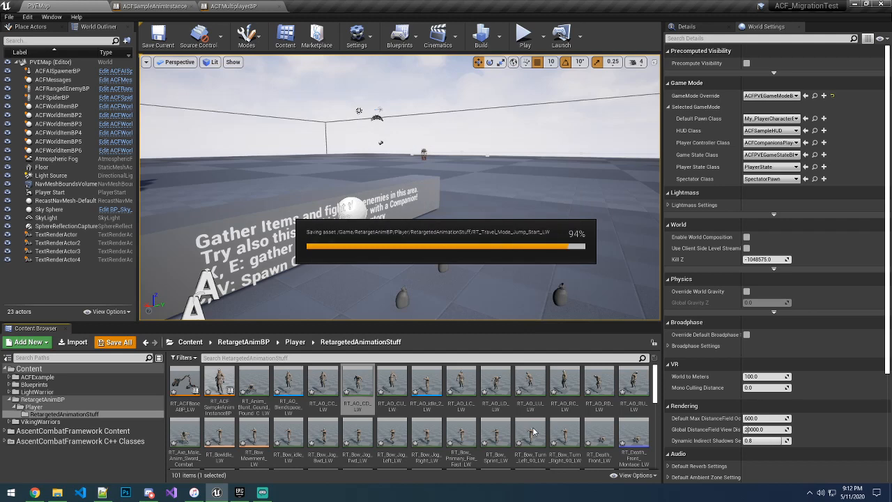
Step: Preview the RT_SwordAttack_LW montage from RetargetedAnimationStuff up close and return to the level editor
{"action": "scroll", "coordinate": [624, 410], "scroll_direction": "down", "scroll_amount": 2}
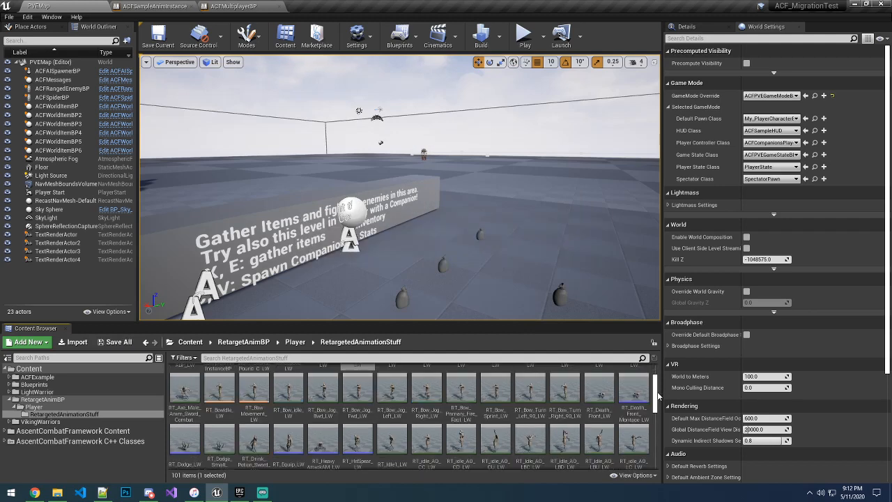
{"action": "left_click_drag", "start_coordinate": [657, 396], "coordinate": [658, 444]}
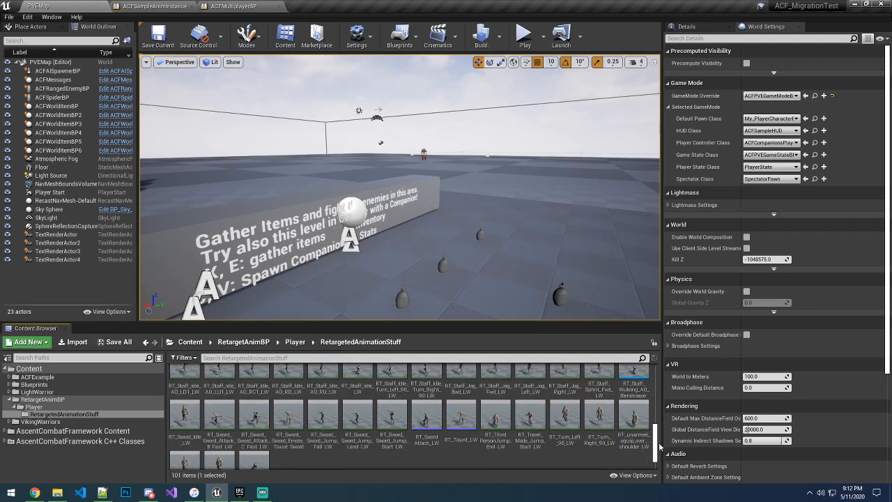
{"action": "double_click", "coordinate": [432, 424]}
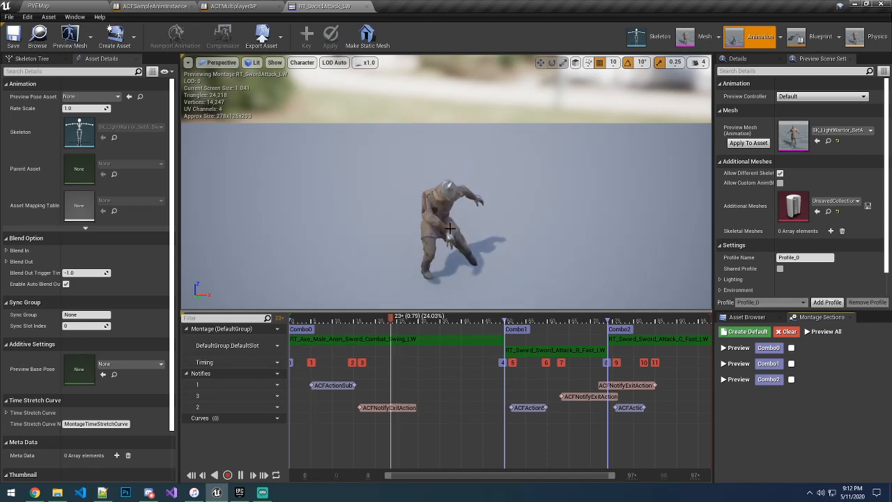
{"action": "scroll", "coordinate": [450, 229], "scroll_direction": "up", "scroll_amount": 5}
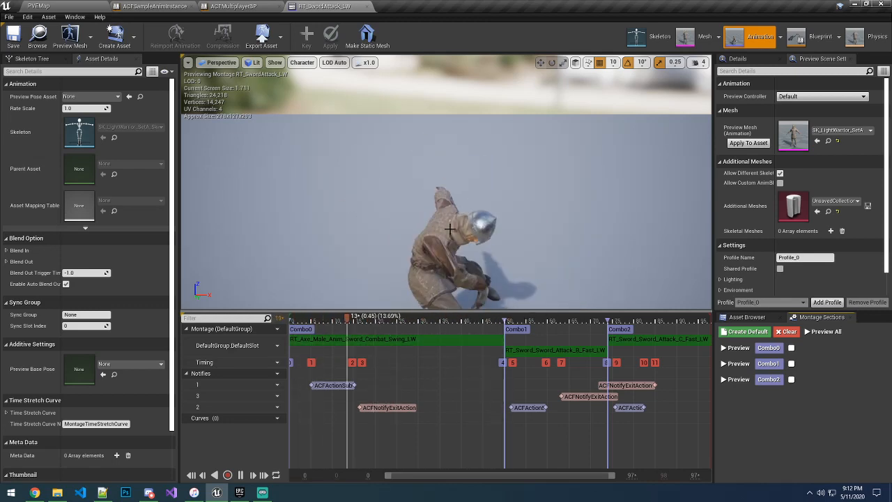
{"action": "left_click", "coordinate": [251, 6]}
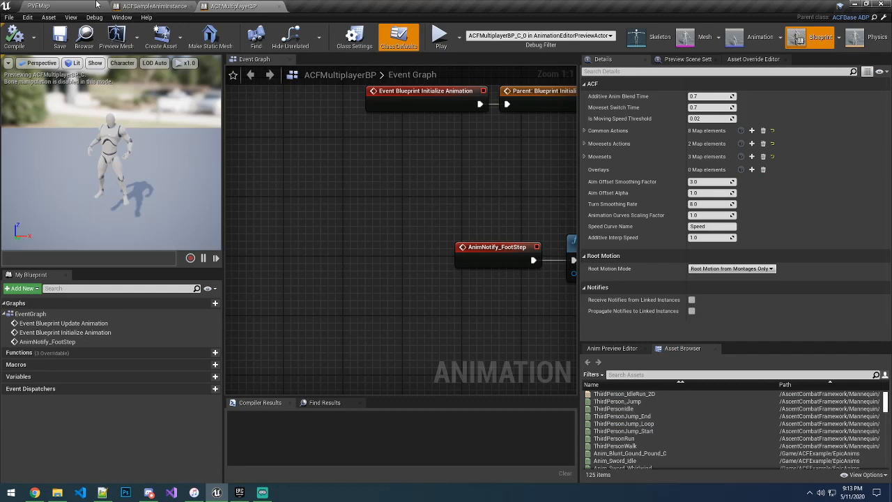
{"action": "left_click", "coordinate": [97, 5]}
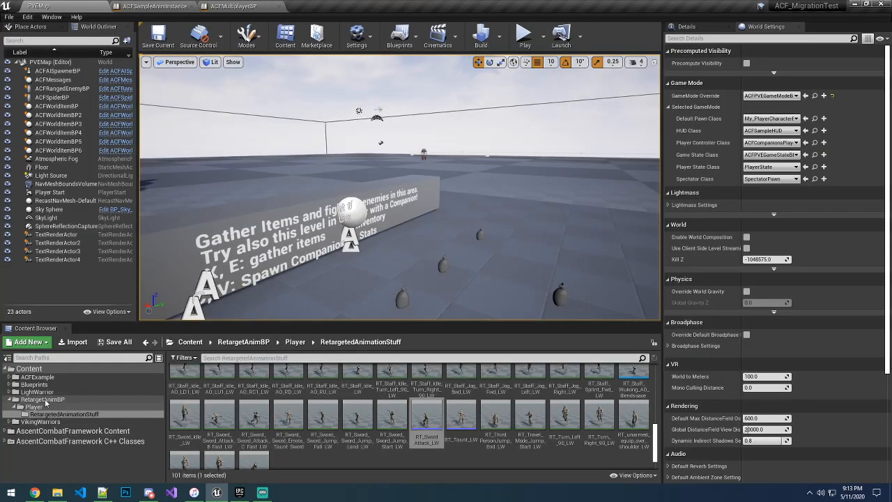
Step: In My_RetargetedPlayerCharacterBP from RetargetAnimBP/Player, refresh the Bind Event to On Combat Type Changed node and recompile the blueprint
{"action": "left_click", "coordinate": [35, 407]}
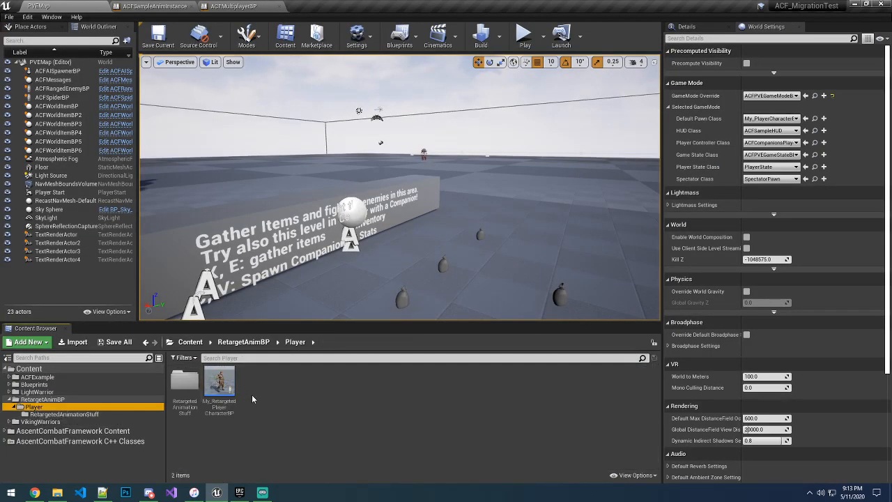
{"action": "double_click", "coordinate": [221, 380]}
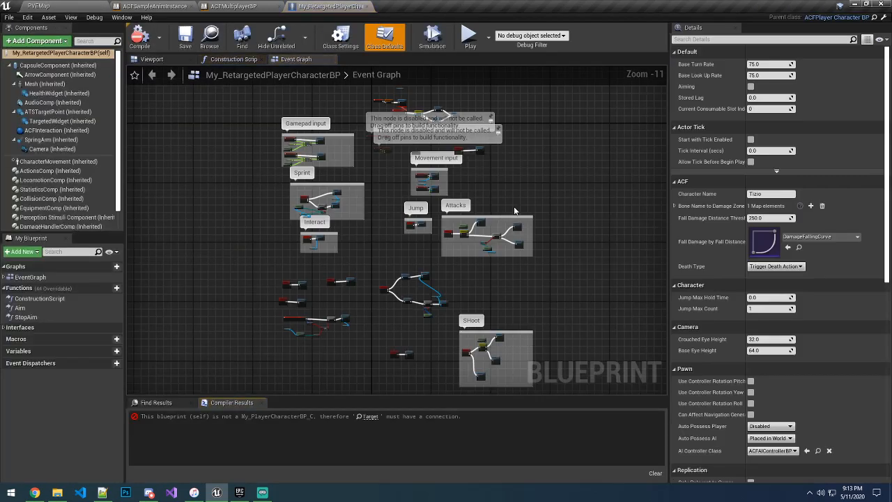
{"action": "left_click", "coordinate": [142, 49]}
{"action": "left_click", "coordinate": [228, 419]}
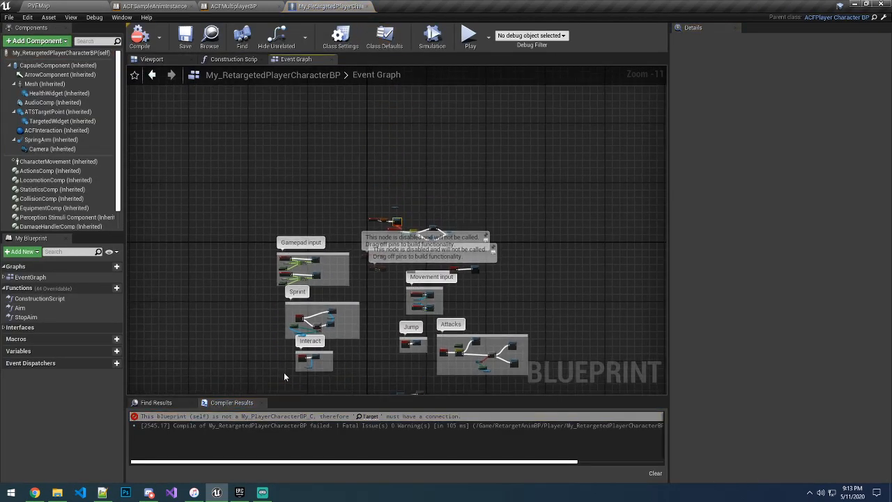
{"action": "right_click", "coordinate": [417, 214]}
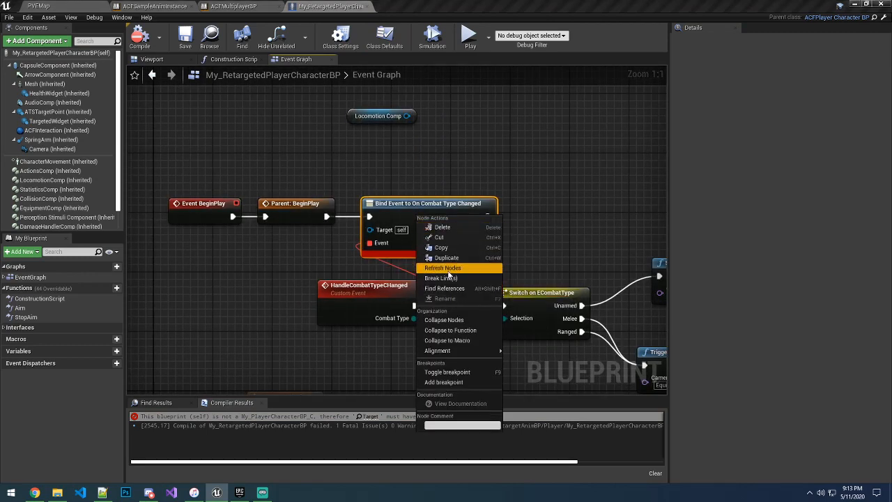
{"action": "left_click", "coordinate": [446, 271]}
{"action": "left_click", "coordinate": [140, 39]}
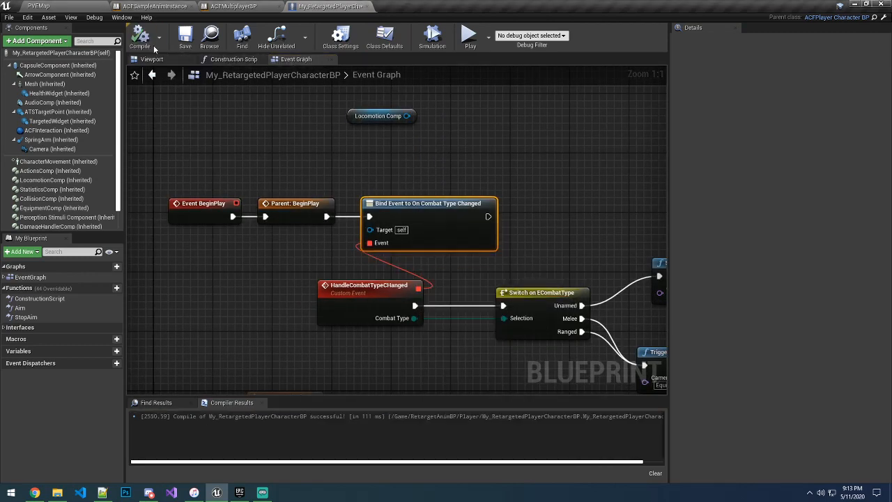
Step: Set the Mesh component's skeletal mesh to SK_LightWarrior_SetBCapeArm from LightWarrior/Meshes
{"action": "left_click", "coordinate": [71, 84]}
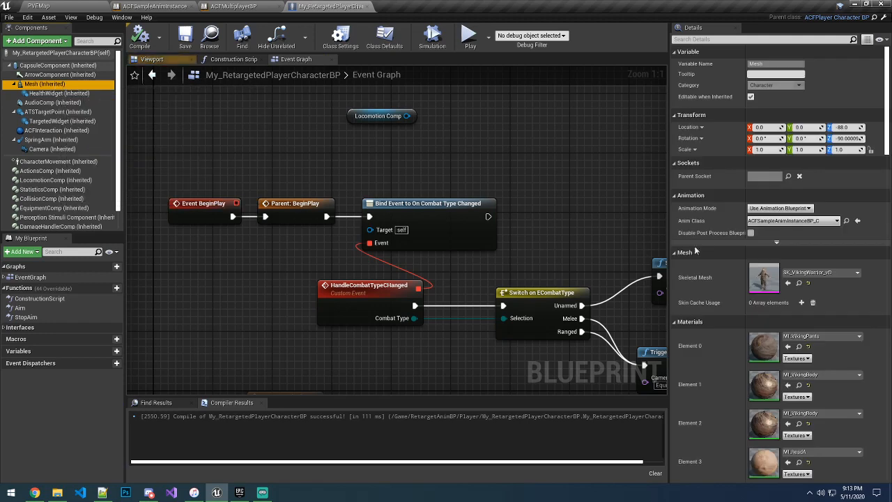
{"action": "left_click", "coordinate": [811, 276]}
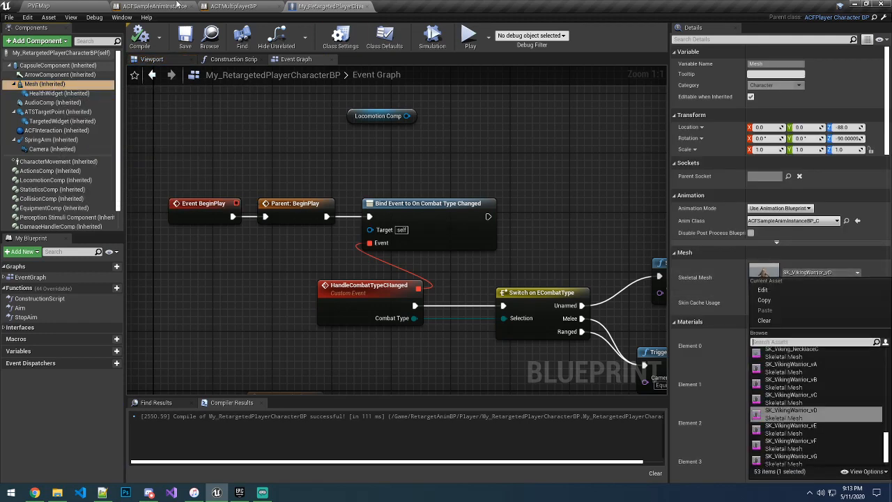
{"action": "left_click", "coordinate": [87, 6]}
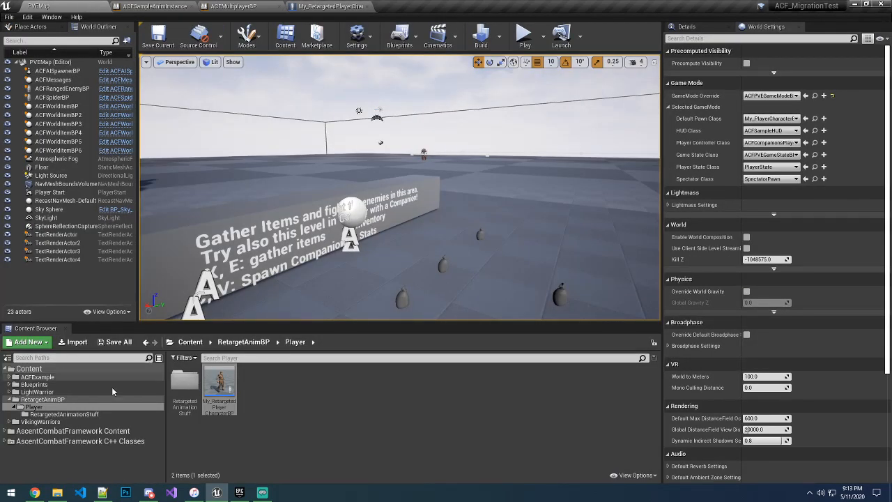
{"action": "double_click", "coordinate": [42, 392]}
{"action": "left_click", "coordinate": [43, 415]}
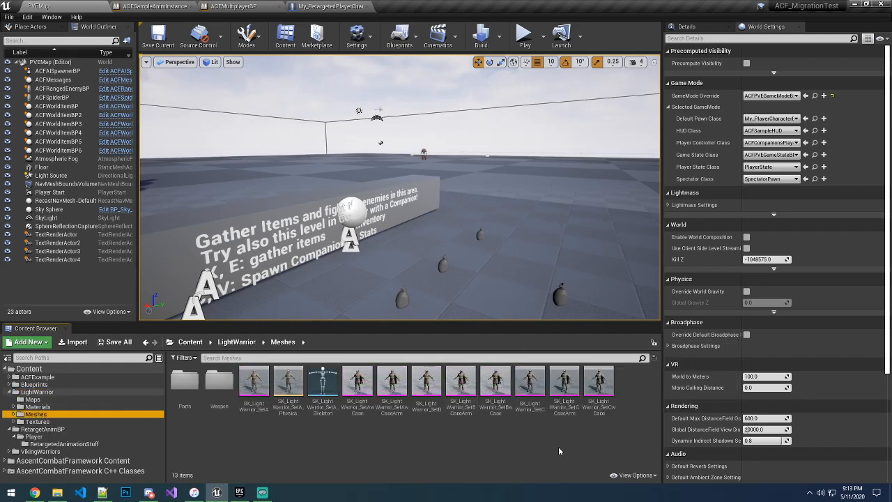
{"action": "left_click", "coordinate": [461, 387]}
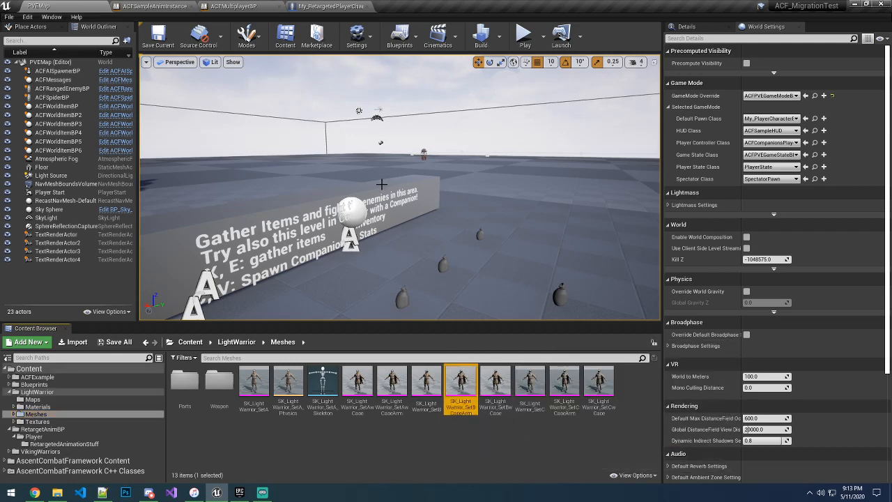
{"action": "left_click", "coordinate": [331, 7]}
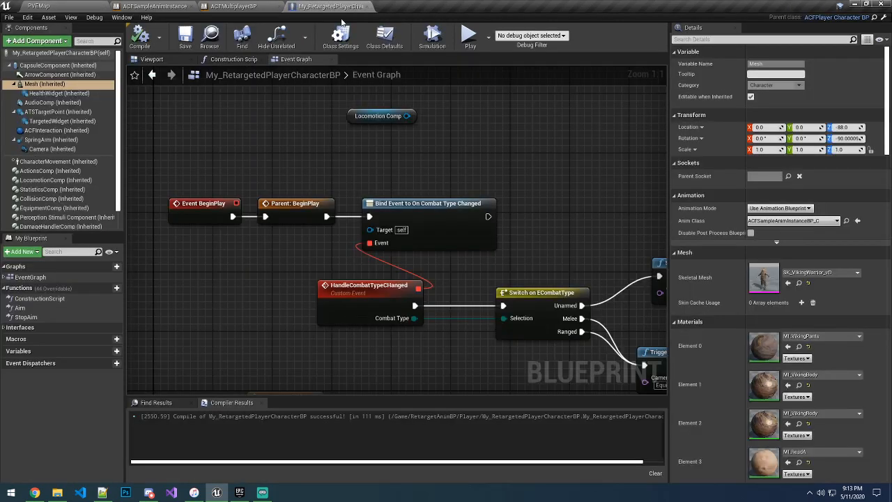
{"action": "left_click", "coordinate": [787, 282]}
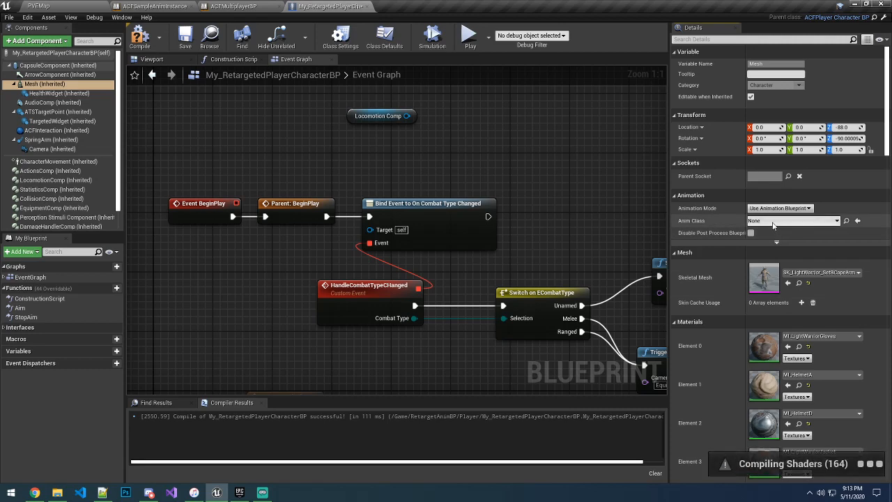
Step: Set the Mesh component's Anim Class to RT_ACFSampleAnimInstanceBP_LW
{"action": "left_click", "coordinate": [773, 222]}
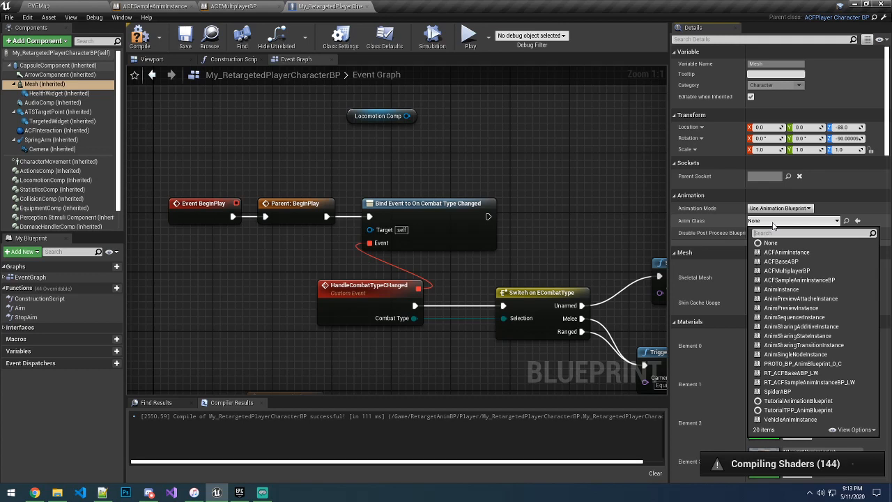
{"action": "type", "text": "RT_"}
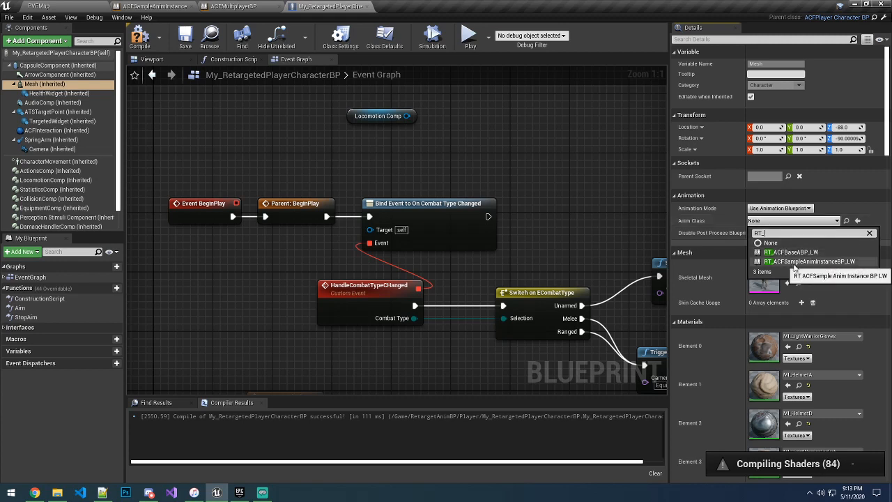
{"action": "left_click", "coordinate": [795, 263]}
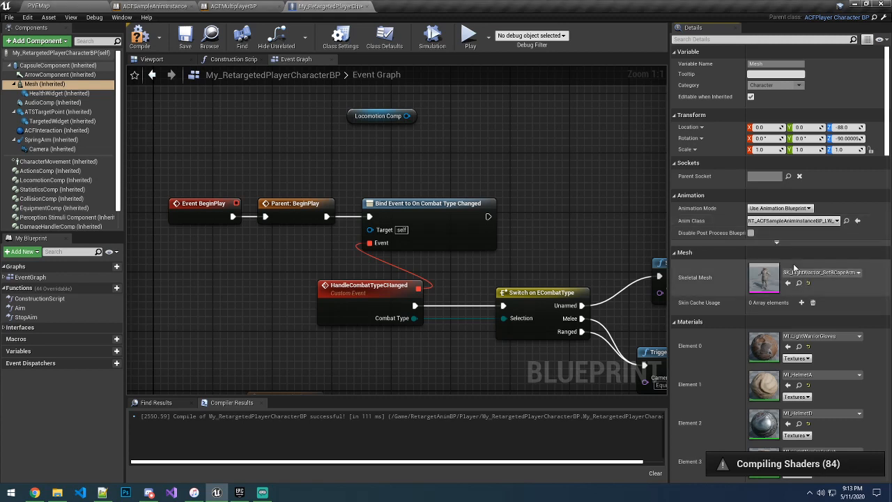
Step: Inspect the Light Warrior character in the blueprint viewport and save the compiled blueprint
{"action": "left_click", "coordinate": [154, 60]}
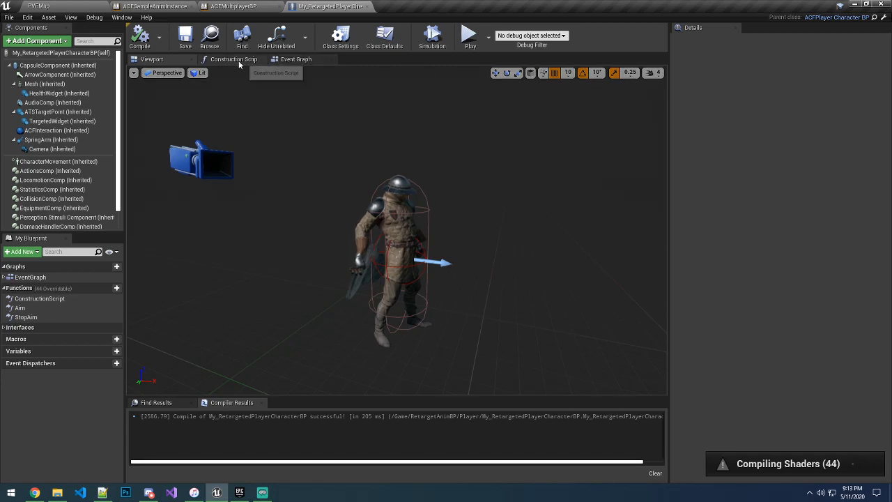
{"action": "scroll", "coordinate": [463, 286], "scroll_direction": "up", "scroll_amount": 6}
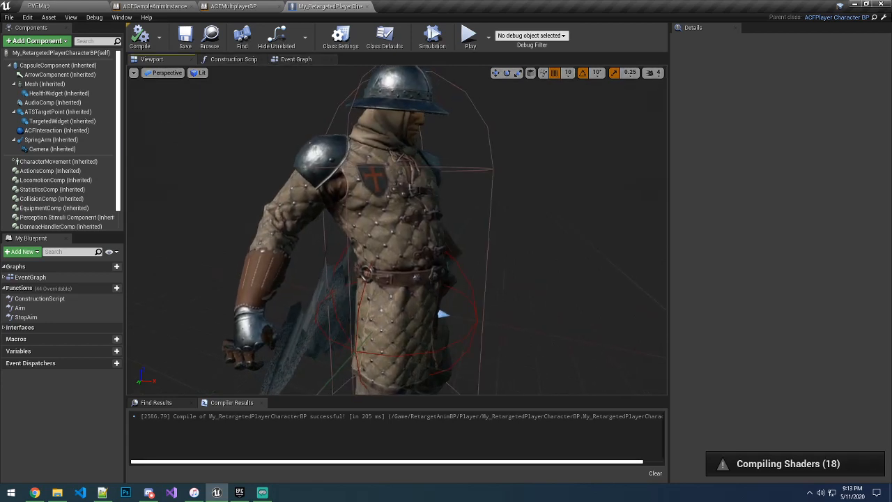
{"action": "right_click_drag", "start_coordinate": [464, 281], "coordinate": [432, 284]}
{"action": "mouse_move", "coordinate": [430, 218]}
{"action": "right_mouse_down"}
{"action": "mouse_move", "coordinate": [408, 217]}
{"action": "mouse_move", "coordinate": [446, 219]}
{"action": "mouse_move", "coordinate": [430, 217]}
{"action": "right_mouse_up"}
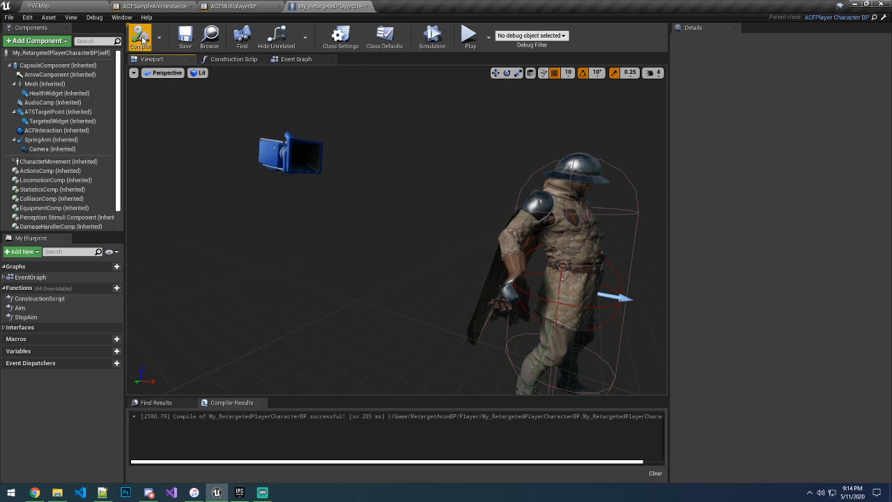
{"action": "left_click", "coordinate": [185, 36]}
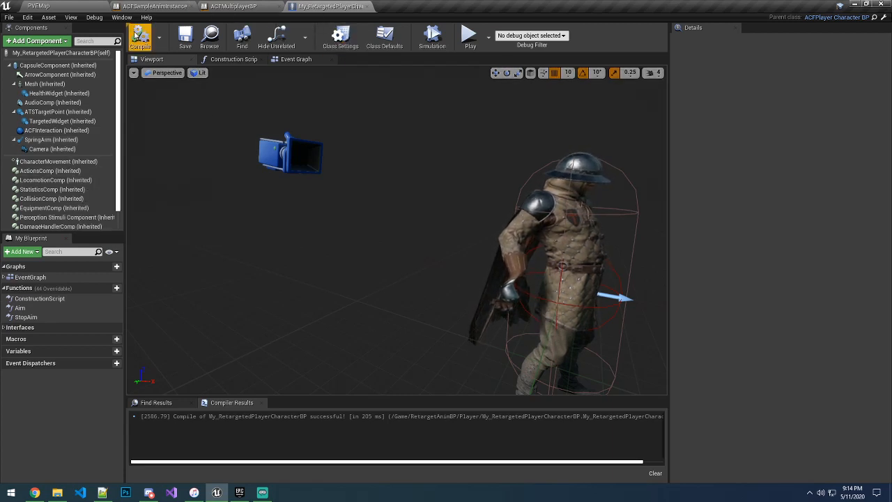
Step: Try RT_ACFBaseABP_LW as the Mesh component's Anim Class
{"action": "left_click", "coordinate": [42, 85]}
{"action": "left_click", "coordinate": [793, 221]}
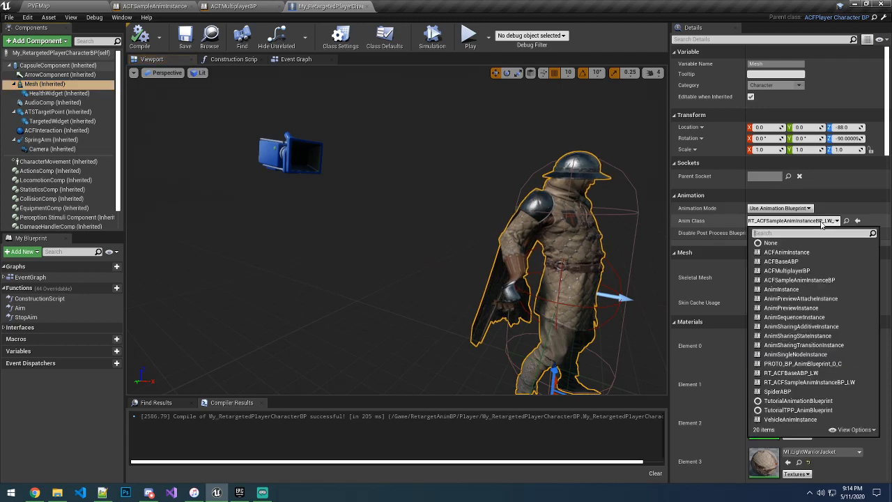
{"action": "left_click", "coordinate": [791, 373]}
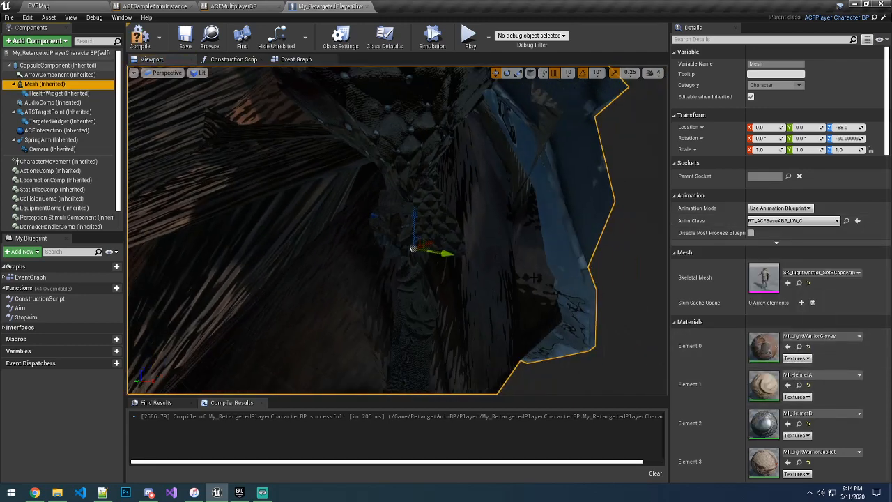
Step: Switch the Mesh component's Anim Class to ACFSampleAnimInstanceBP
{"action": "left_click", "coordinate": [821, 272]}
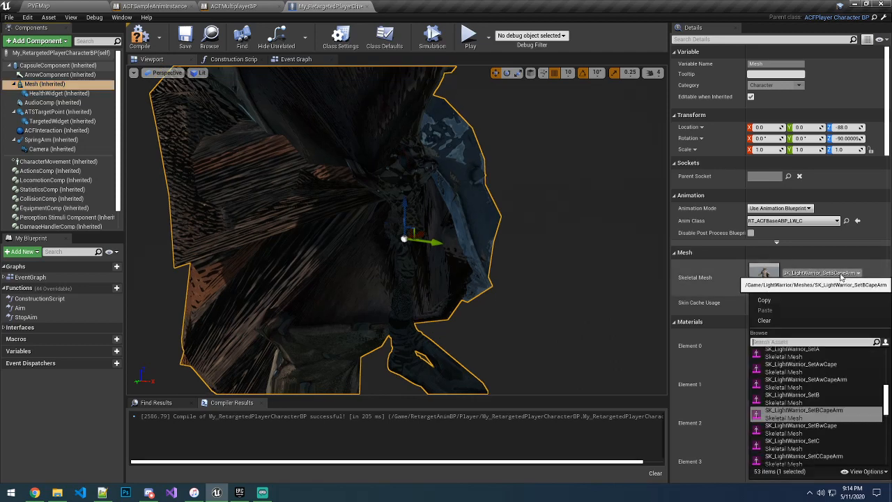
{"action": "left_click", "coordinate": [820, 222]}
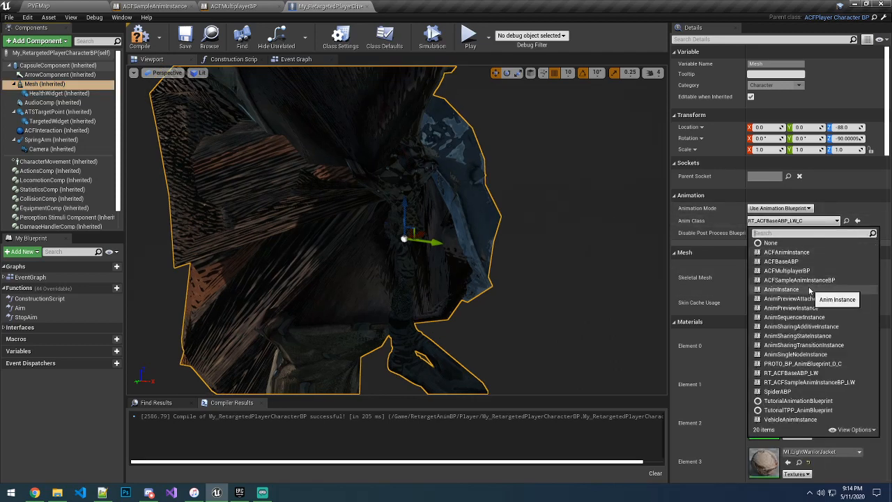
{"action": "left_click", "coordinate": [807, 283]}
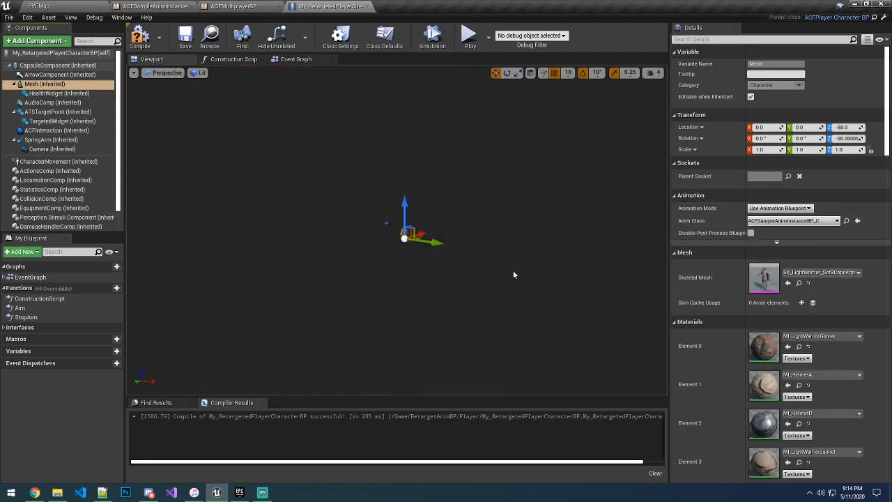
Step: Switch the Mesh component's Anim Class back to RT_ACFSampleAnimInstanceBP_LW, then compile and save the character blueprint
{"action": "scroll", "coordinate": [462, 266], "scroll_direction": "up", "scroll_amount": 6}
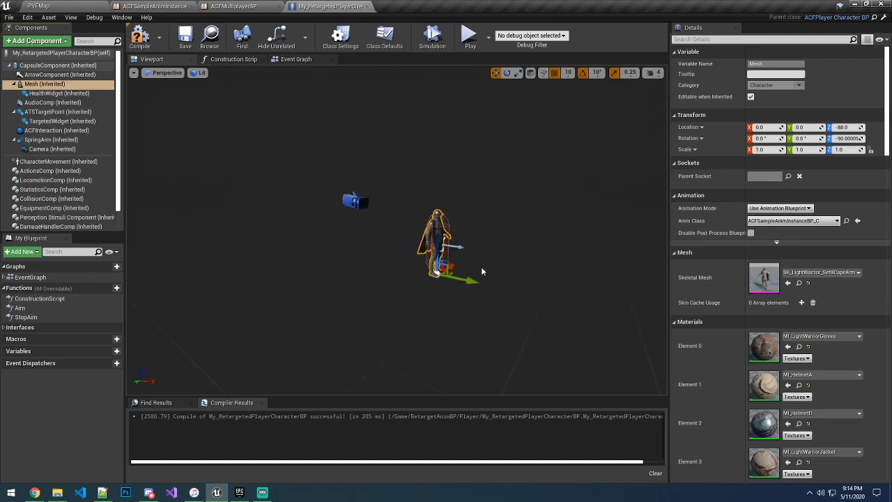
{"action": "scroll", "coordinate": [481, 271], "scroll_direction": "down", "scroll_amount": 5}
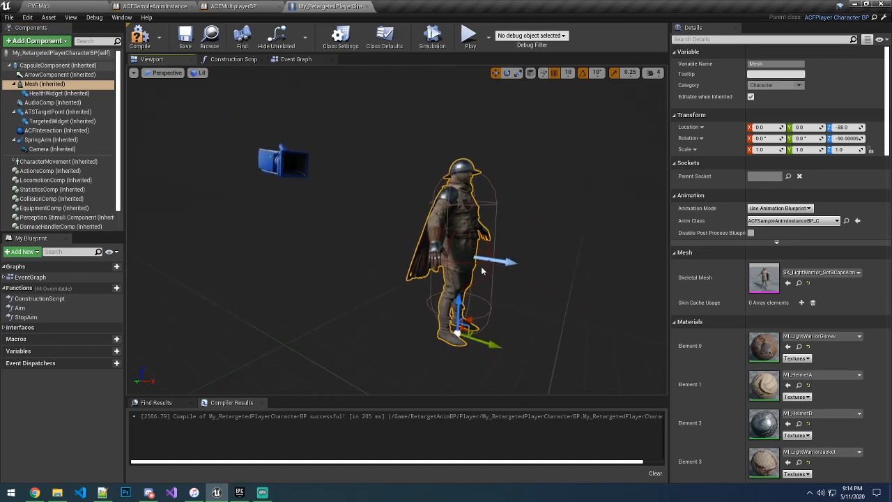
{"action": "scroll", "coordinate": [480, 270], "scroll_direction": "up", "scroll_amount": 2}
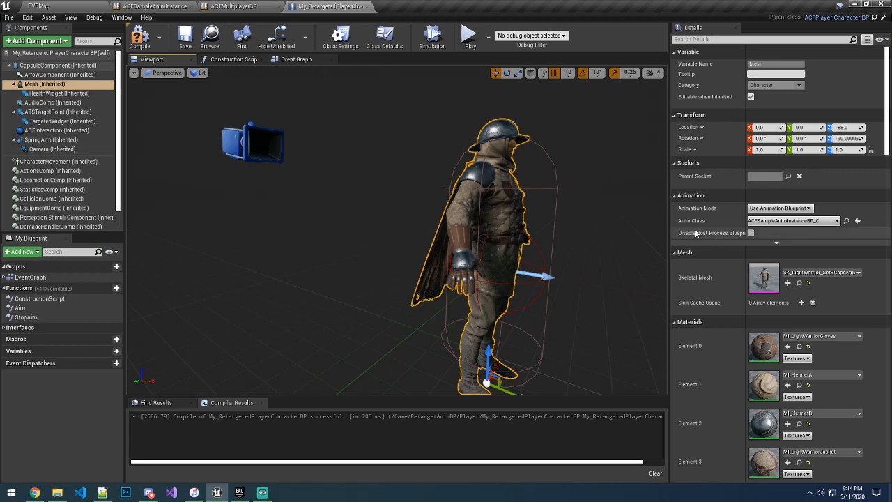
{"action": "left_click", "coordinate": [813, 221]}
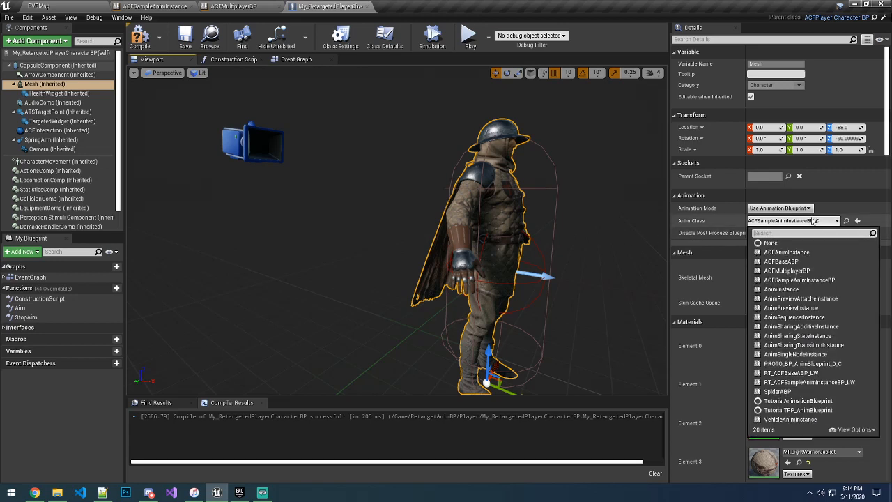
{"action": "type", "text": "rt"}
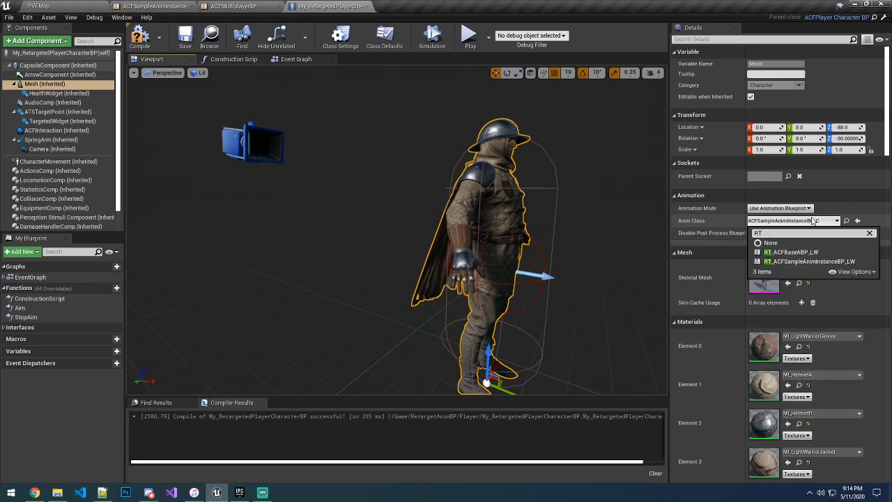
{"action": "left_click", "coordinate": [802, 262]}
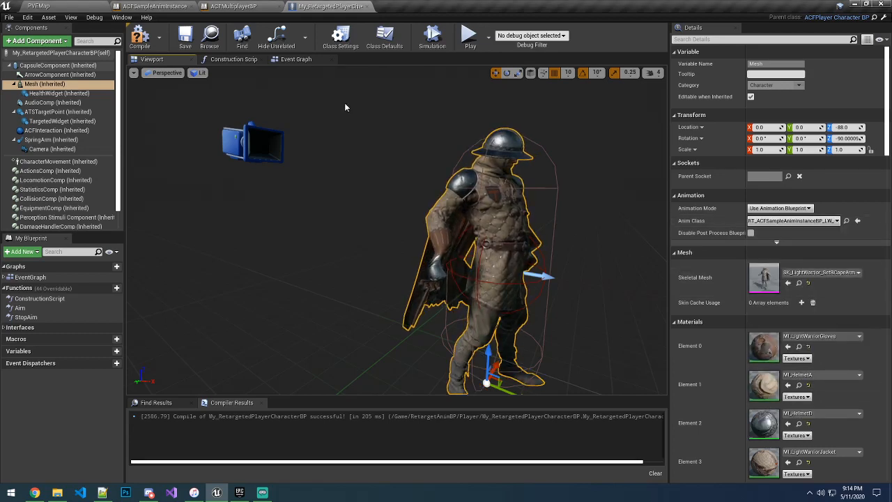
{"action": "left_click", "coordinate": [139, 41]}
{"action": "left_click", "coordinate": [185, 38]}
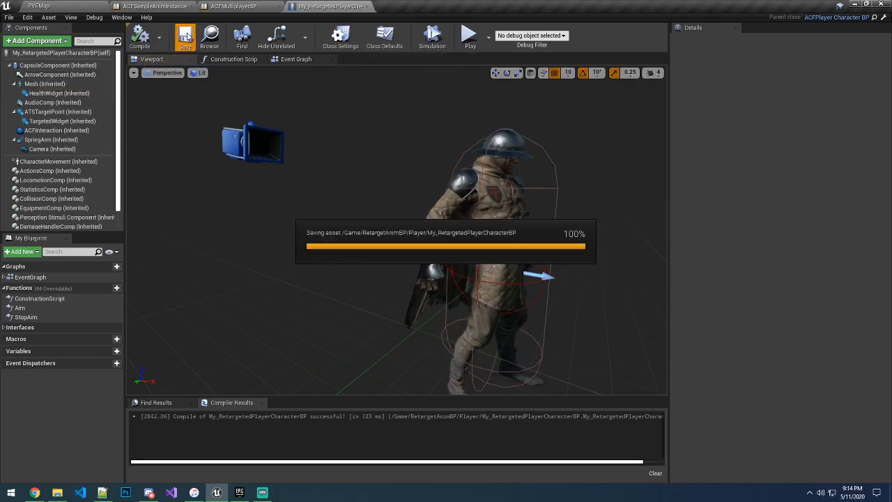
Step: Close the open ACFMultiplayerBP, My_RetargetedPlayerCharacterBP and ACFSampleAnimInstanceBP editors to return to the level
{"action": "left_click", "coordinate": [183, 7]}
{"action": "left_click", "coordinate": [233, 6]}
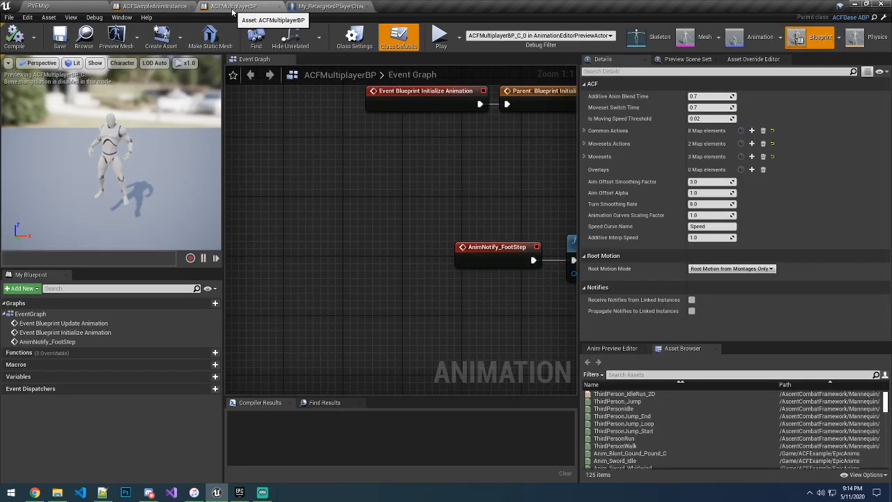
{"action": "left_click", "coordinate": [278, 7]}
{"action": "left_click", "coordinate": [276, 8]}
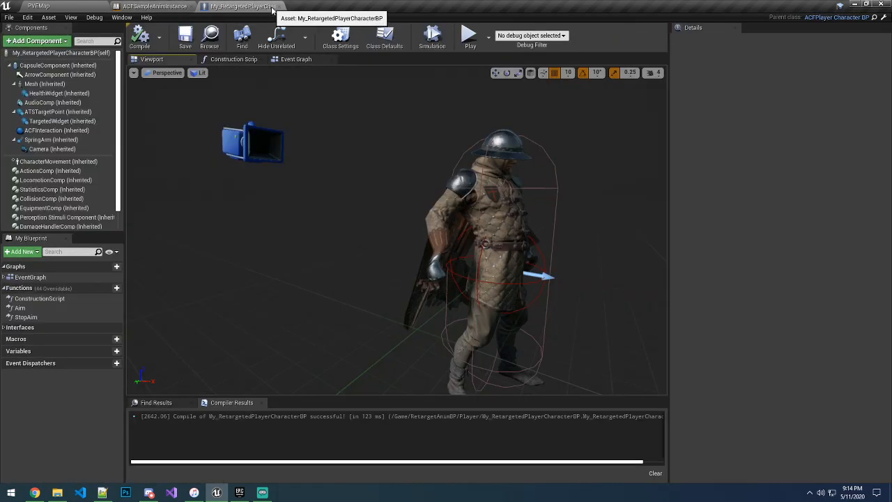
{"action": "left_click", "coordinate": [279, 7]}
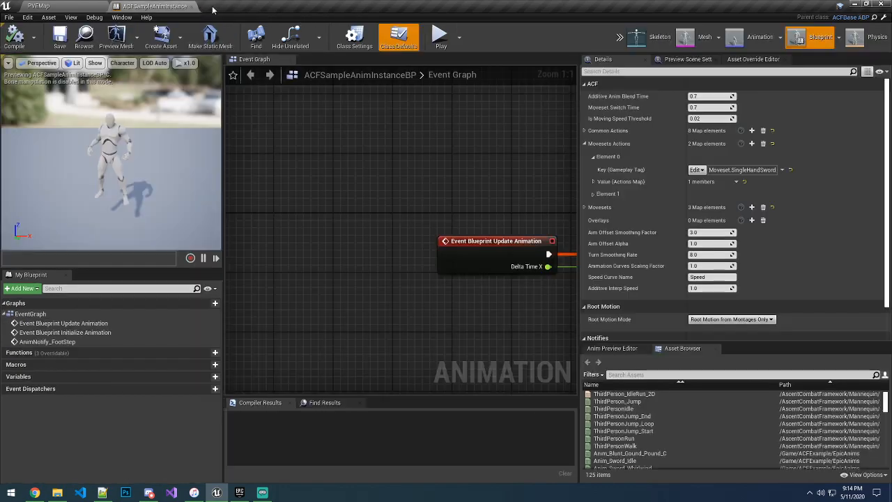
{"action": "left_click", "coordinate": [191, 7]}
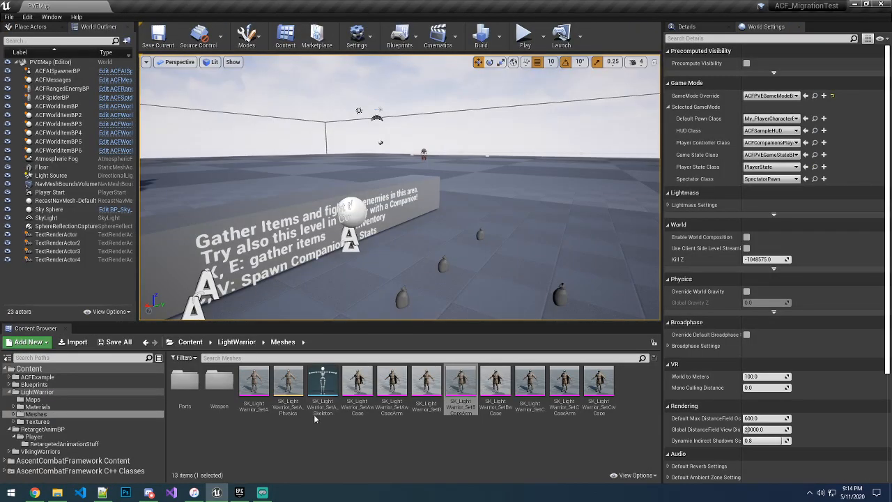
{"action": "left_click", "coordinate": [64, 444]}
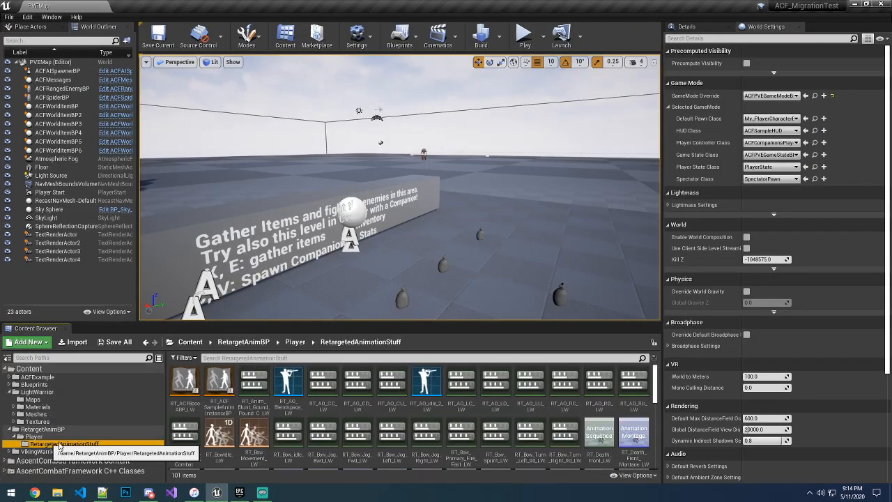
{"action": "left_click", "coordinate": [198, 385]}
{"action": "scroll", "coordinate": [425, 439], "scroll_direction": "down", "scroll_amount": 10}
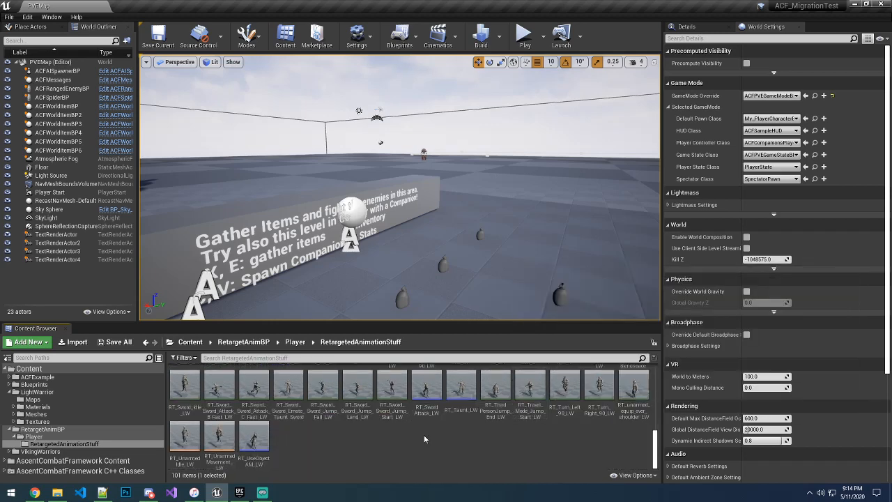
{"action": "left_click", "coordinate": [266, 438], "text": "shift"}
{"action": "key", "text": "Delete"}
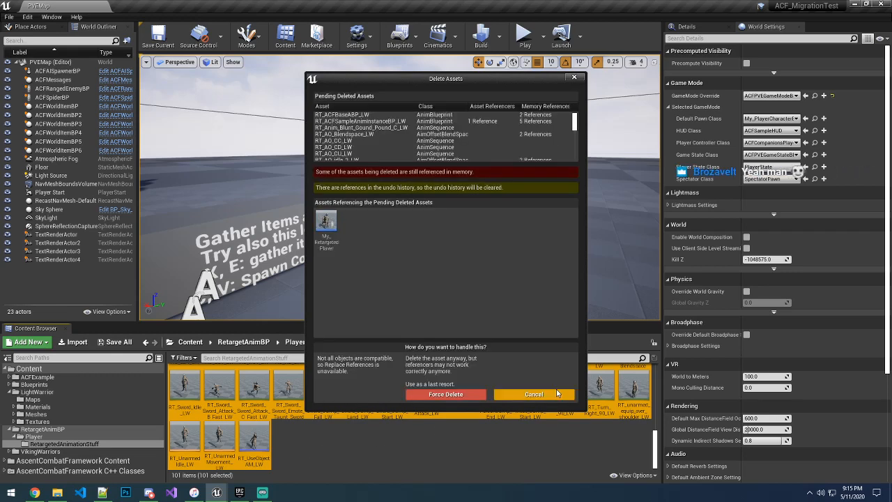
{"action": "left_click", "coordinate": [534, 394]}
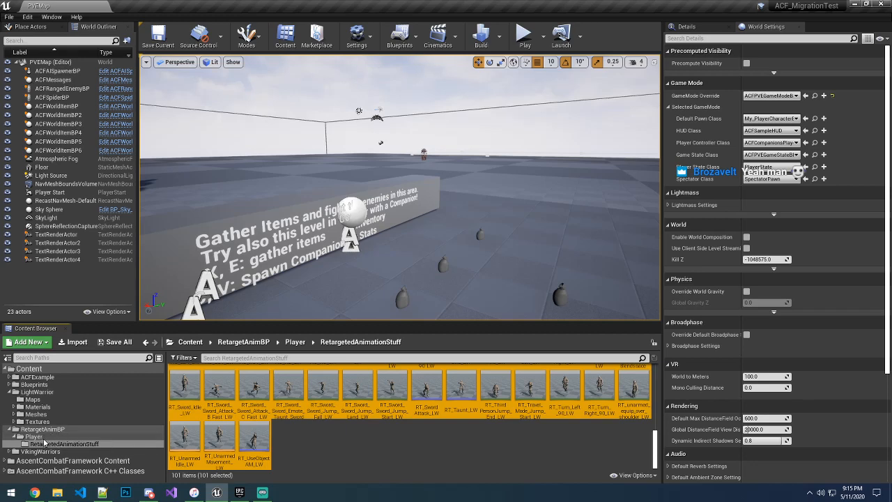
Step: Set the Mesh component's Skeletal Mesh in My_RetargetedPlayerCharacterBP to SK_Viking_HeadD and compile the blueprint
{"action": "left_click", "coordinate": [45, 440]}
{"action": "left_click", "coordinate": [220, 388]}
{"action": "double_click", "coordinate": [221, 387]}
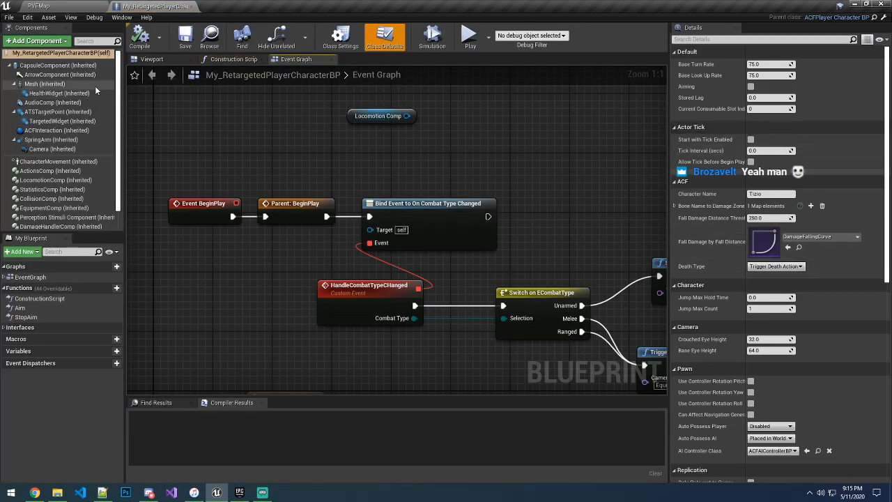
{"action": "left_click", "coordinate": [43, 84]}
{"action": "left_click", "coordinate": [818, 273]}
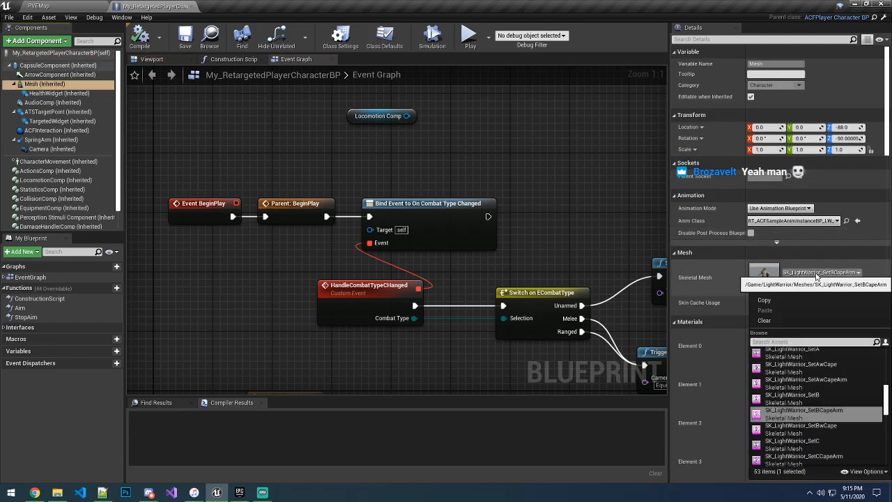
{"action": "scroll", "coordinate": [811, 429], "scroll_direction": "up", "scroll_amount": 1}
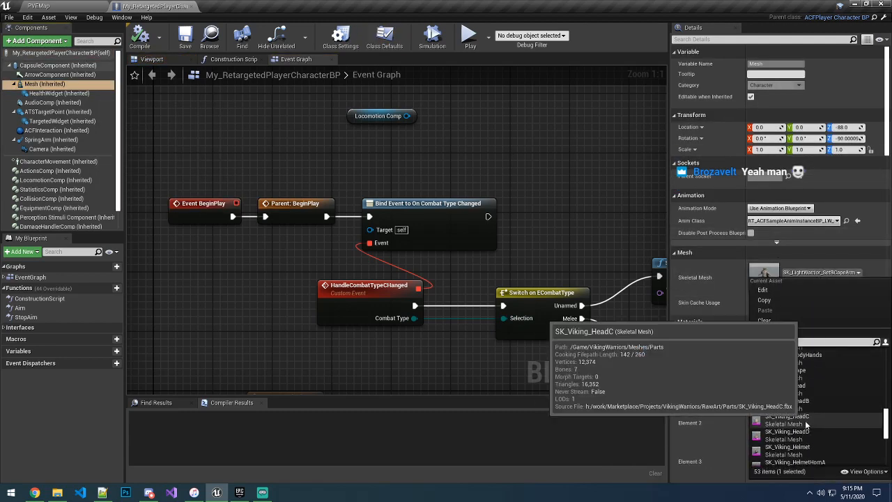
{"action": "left_click", "coordinate": [797, 436]}
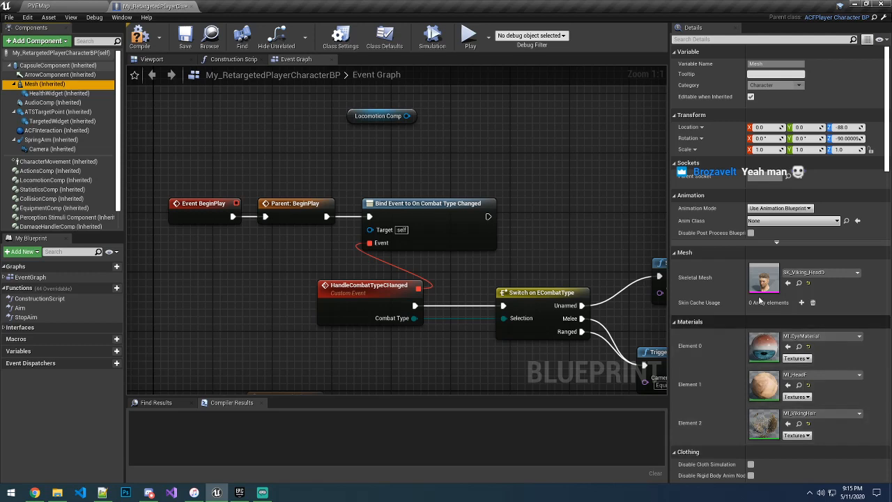
{"action": "left_click", "coordinate": [140, 36]}
Step: Force delete all the assets in the Player/RetargetedAnimationStuff folder
{"action": "left_click", "coordinate": [76, 7]}
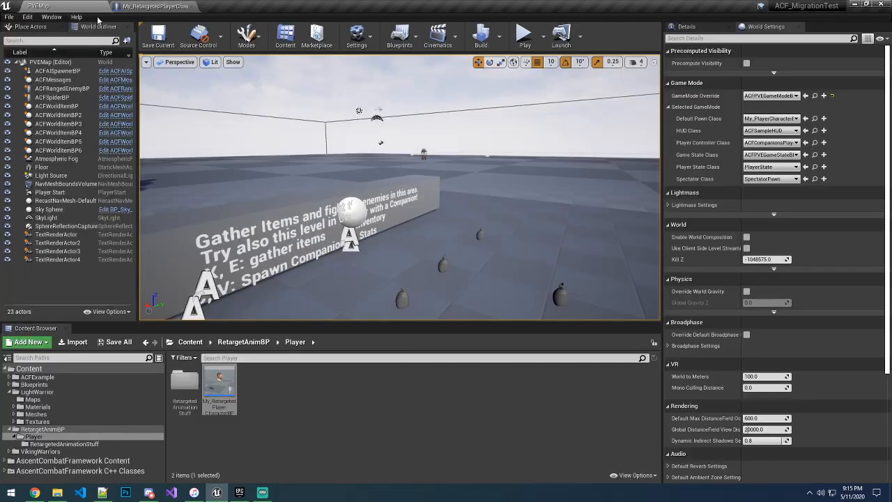
{"action": "left_click", "coordinate": [193, 406]}
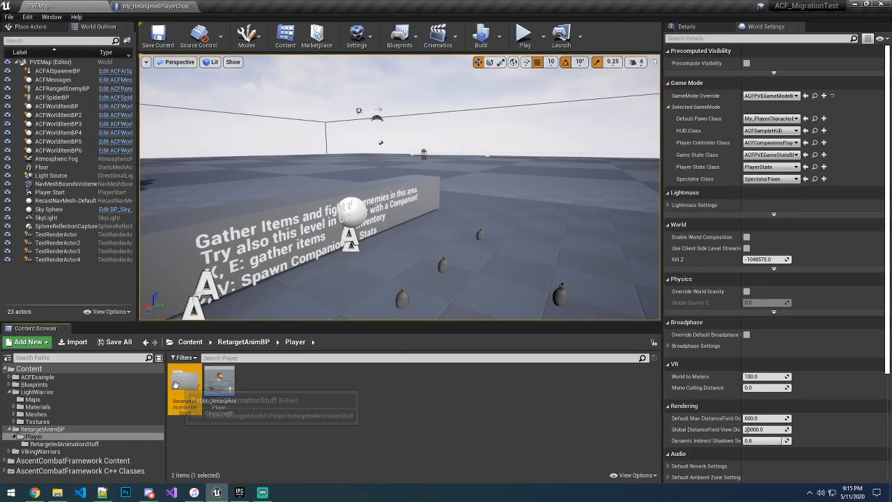
{"action": "double_click", "coordinate": [193, 406]}
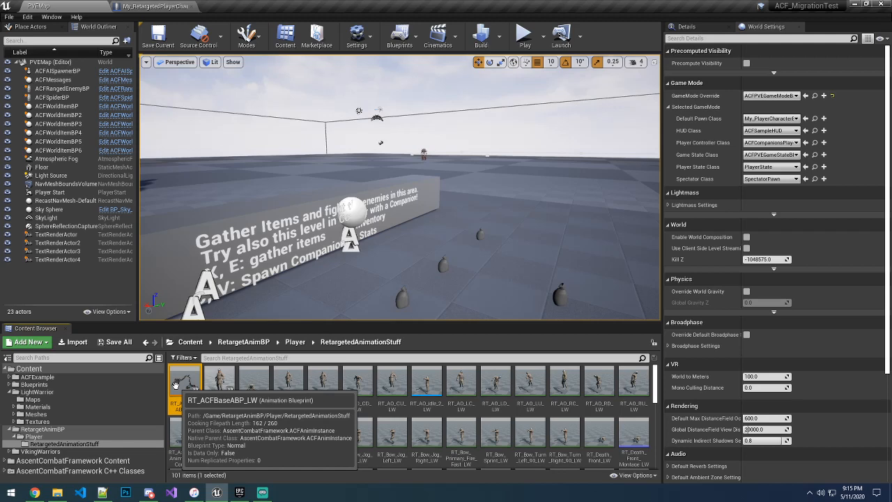
{"action": "key", "text": "ctrl+a"}
{"action": "key", "text": "Delete"}
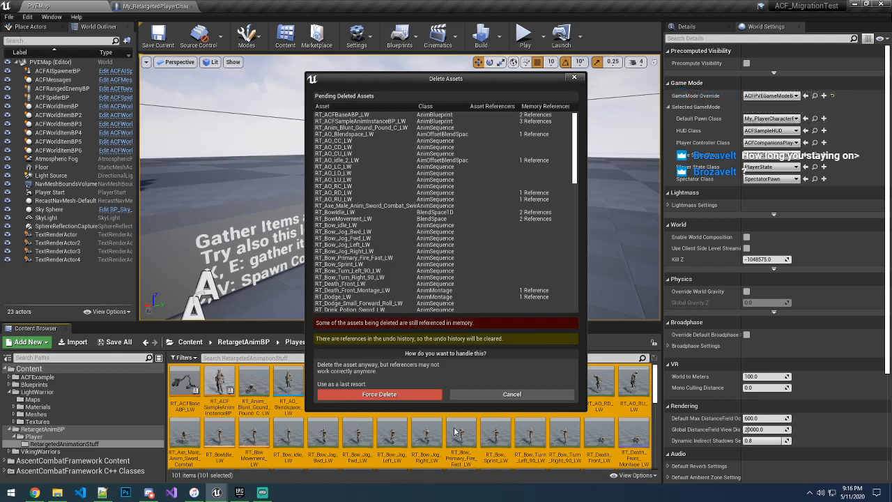
{"action": "left_click", "coordinate": [394, 394]}
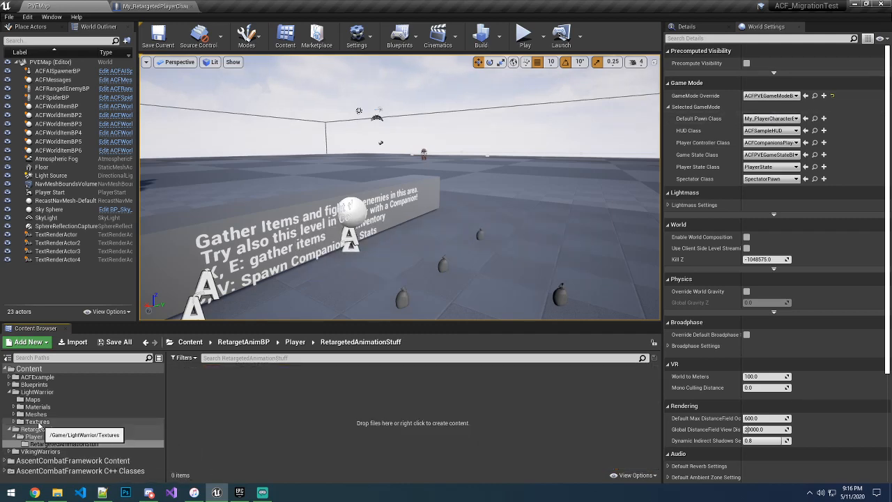
Step: Open the SK_LightWarrior_SetA skeleton from LightWarrior/Meshes, display the full bone hierarchy and examine the arm pose
{"action": "left_click", "coordinate": [69, 415]}
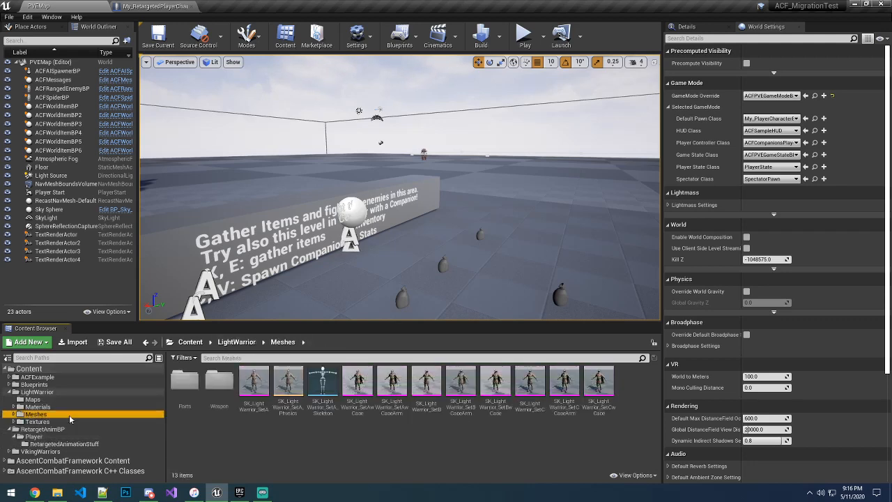
{"action": "left_click", "coordinate": [323, 382]}
{"action": "right_click", "coordinate": [322, 382]}
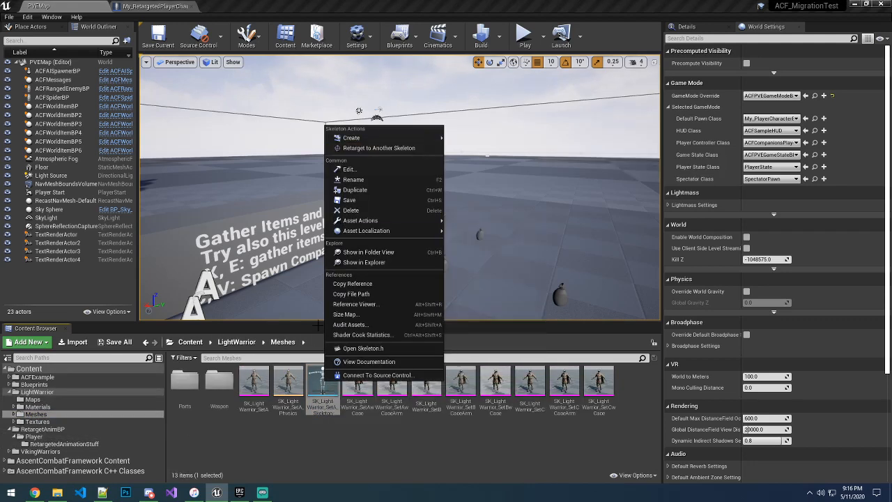
{"action": "double_click", "coordinate": [325, 398]}
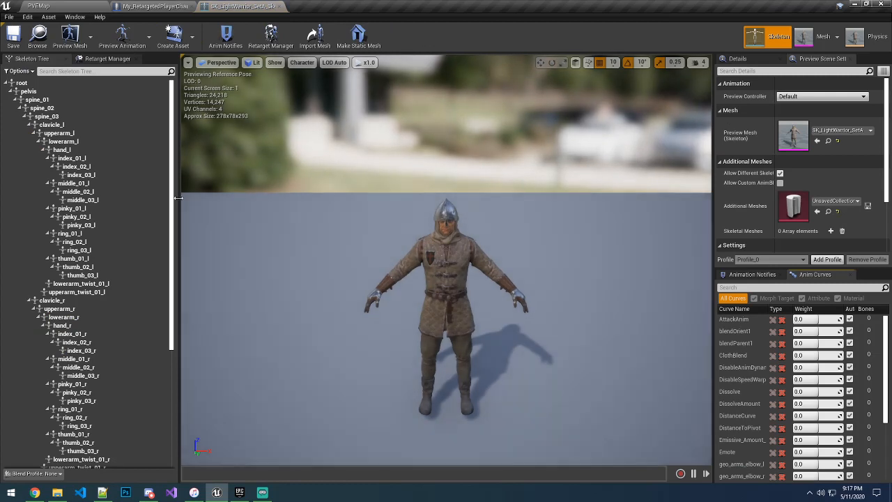
{"action": "left_click", "coordinate": [302, 62]}
{"action": "mouse_move", "coordinate": [306, 102]}
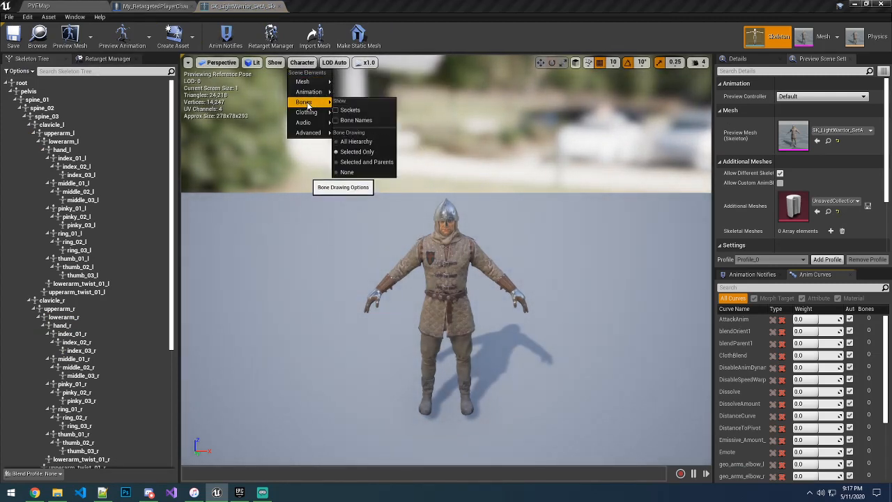
{"action": "left_click", "coordinate": [348, 143]}
{"action": "scroll", "coordinate": [400, 321], "scroll_direction": "up", "scroll_amount": 4}
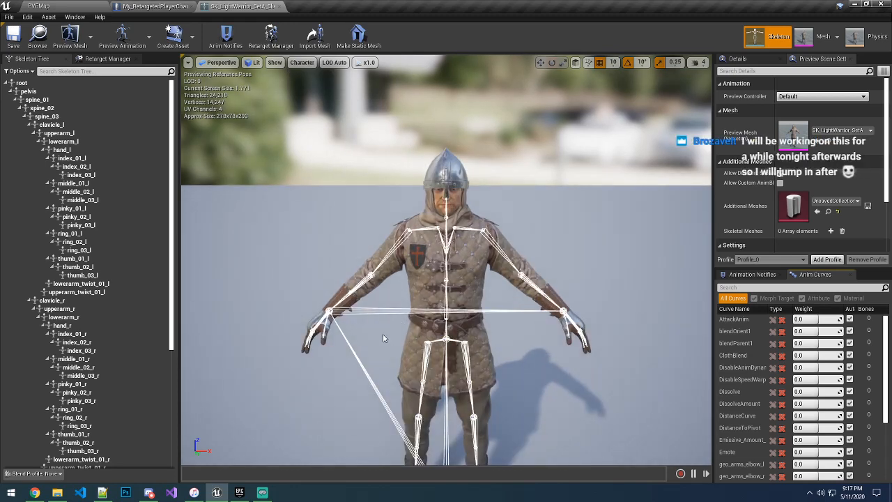
{"action": "right_click_drag", "start_coordinate": [384, 339], "coordinate": [460, 341]}
{"action": "middle_click_drag", "start_coordinate": [387, 344], "coordinate": [272, 353]}
Step: Reset the Light Warrior skeleton's retarget base pose, save the skeleton and return to the PVEMap level
{"action": "left_click", "coordinate": [104, 59]}
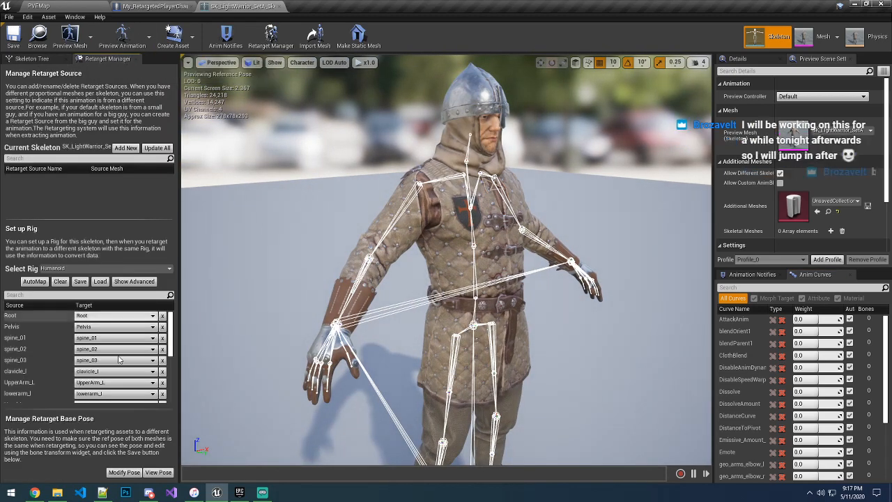
{"action": "left_click", "coordinate": [127, 474]}
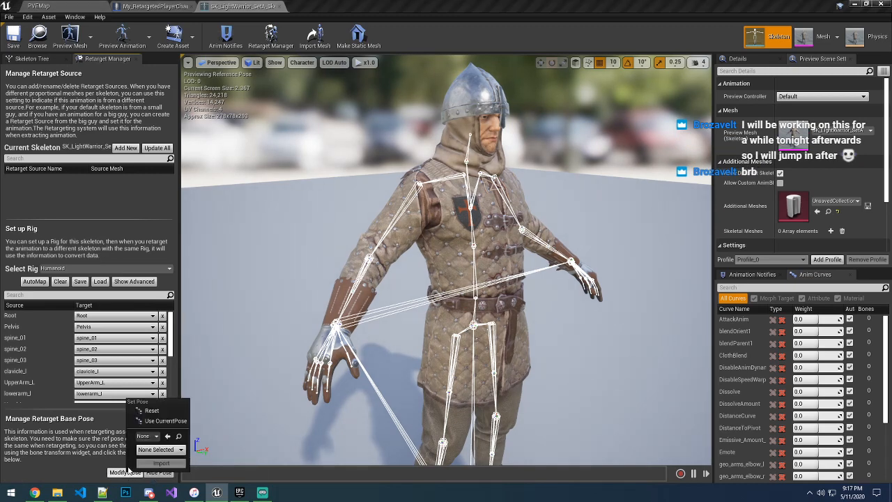
{"action": "left_click", "coordinate": [159, 414]}
{"action": "left_click", "coordinate": [127, 472]}
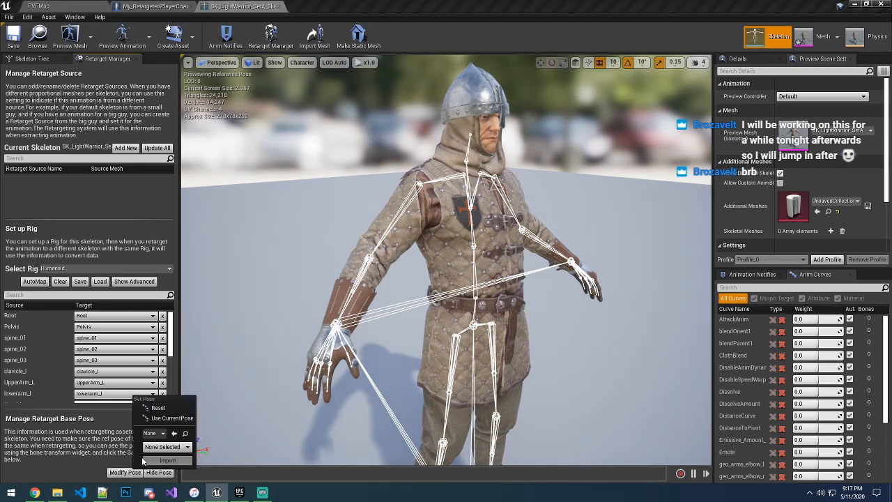
{"action": "left_click", "coordinate": [159, 414]}
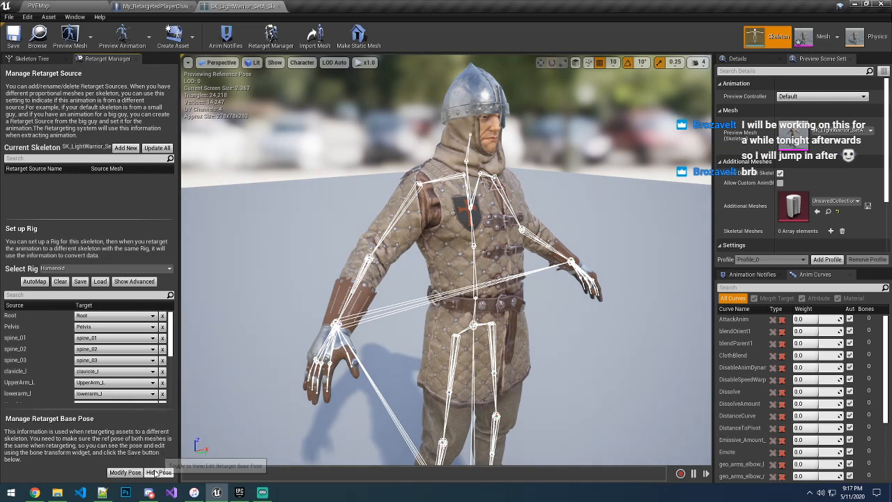
{"action": "left_click", "coordinate": [39, 34]}
{"action": "left_click", "coordinate": [239, 5]}
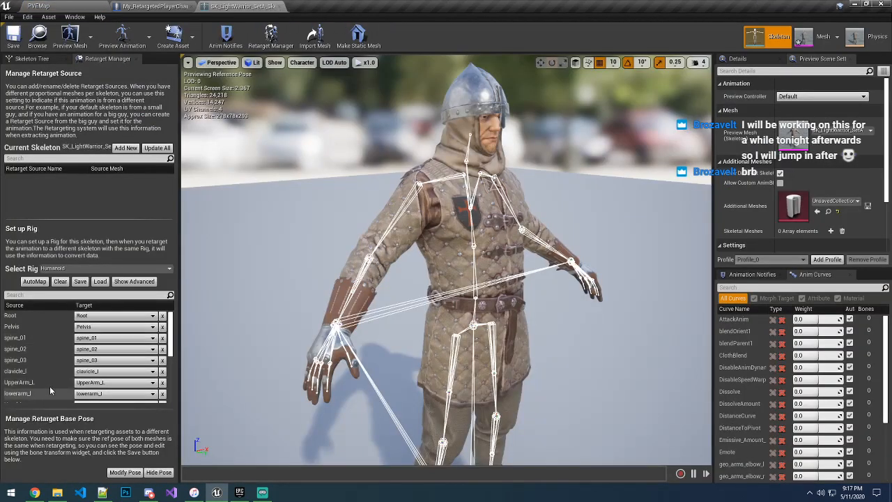
{"action": "left_click", "coordinate": [22, 43]}
{"action": "left_click", "coordinate": [72, 7]}
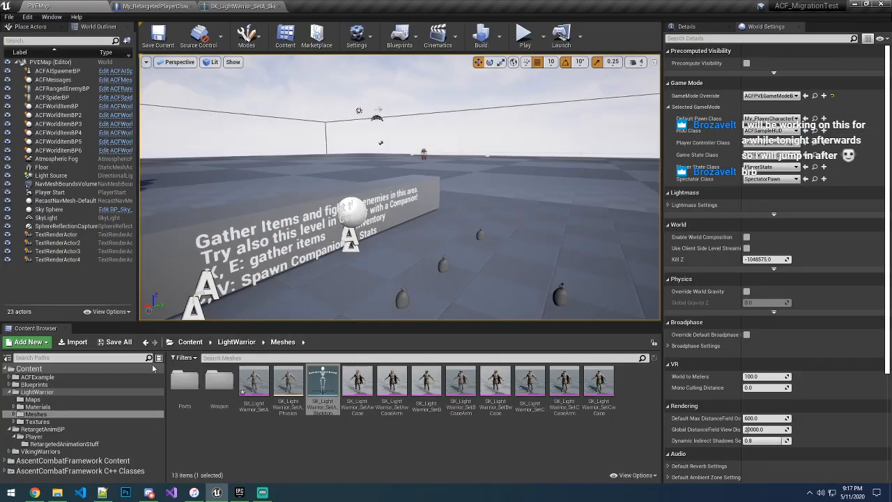
Step: Save the modified SK_LightWarrior_SetA skeletal mesh
{"action": "left_click", "coordinate": [117, 342]}
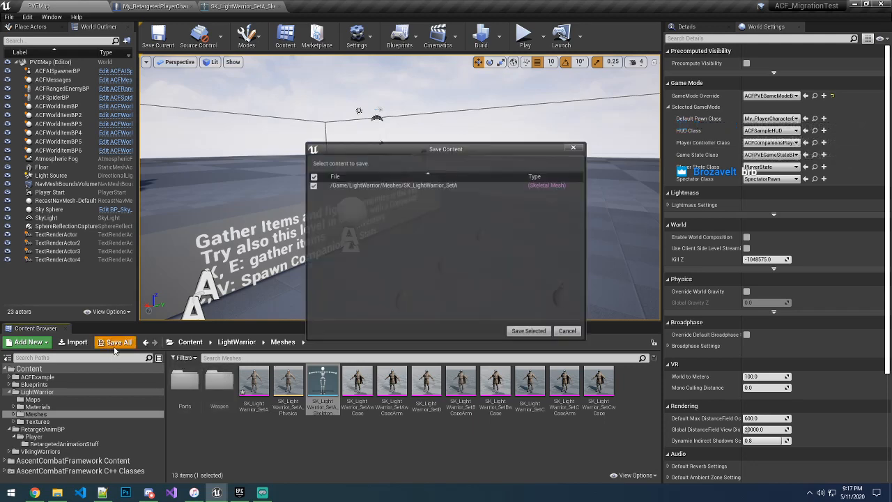
{"action": "left_click", "coordinate": [529, 332]}
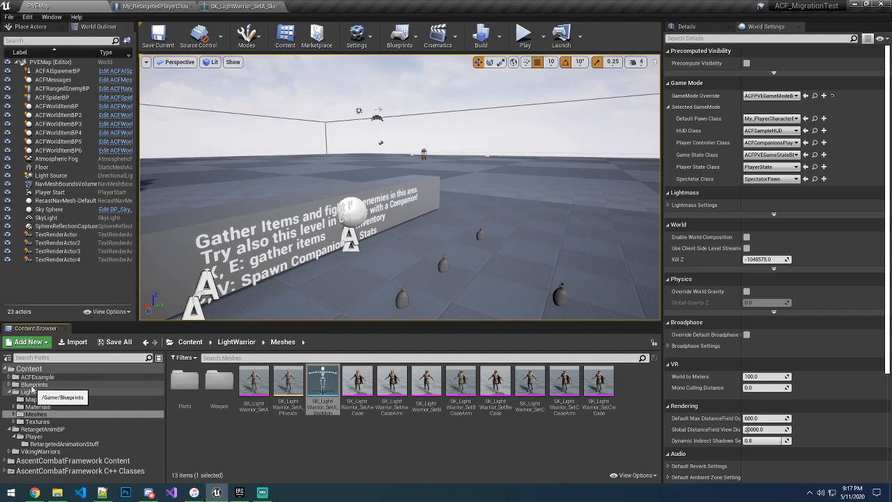
Step: Open ACFSamplePlayerBP from ACFExample/Blueprints/Characters and locate its Mesh component's Anim Class asset in the content folders
{"action": "double_click", "coordinate": [36, 385]}
{"action": "left_click", "coordinate": [43, 400]}
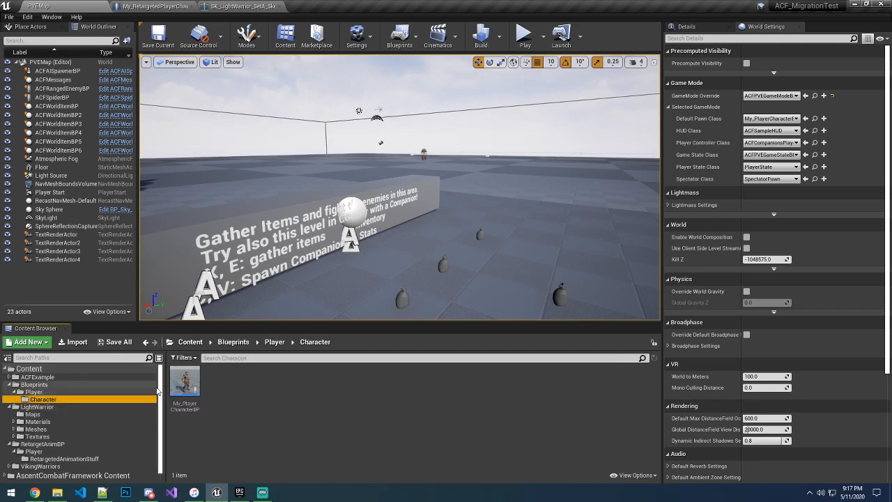
{"action": "left_click", "coordinate": [9, 385]}
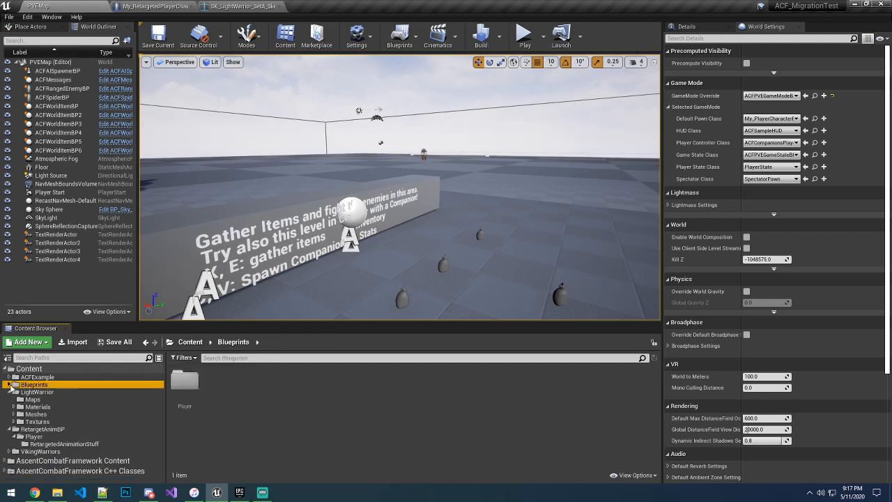
{"action": "left_click", "coordinate": [9, 377]}
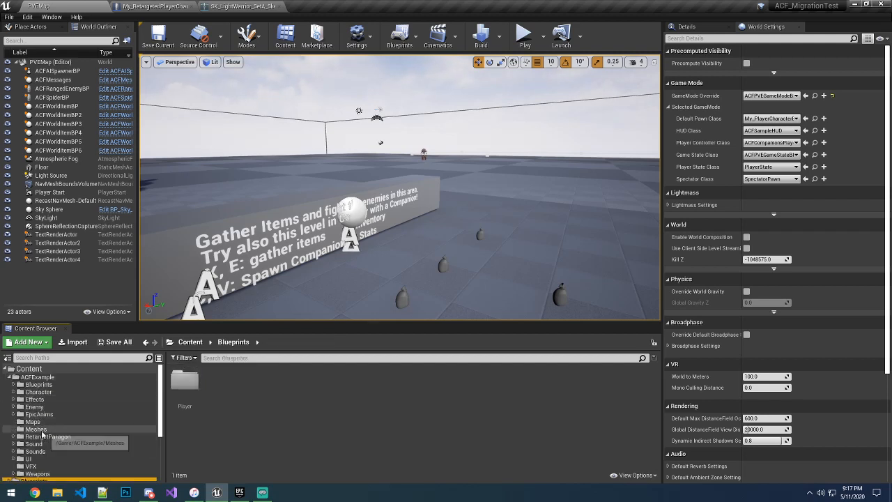
{"action": "left_click", "coordinate": [41, 386]}
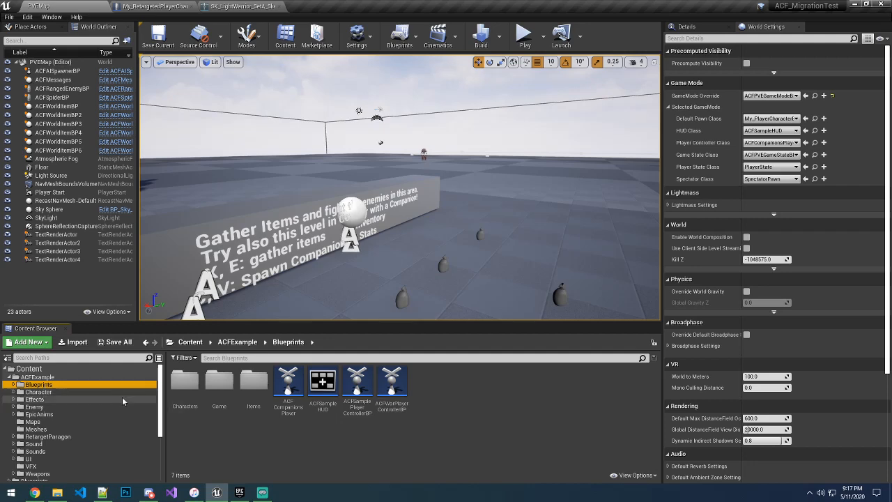
{"action": "left_click", "coordinate": [49, 394]}
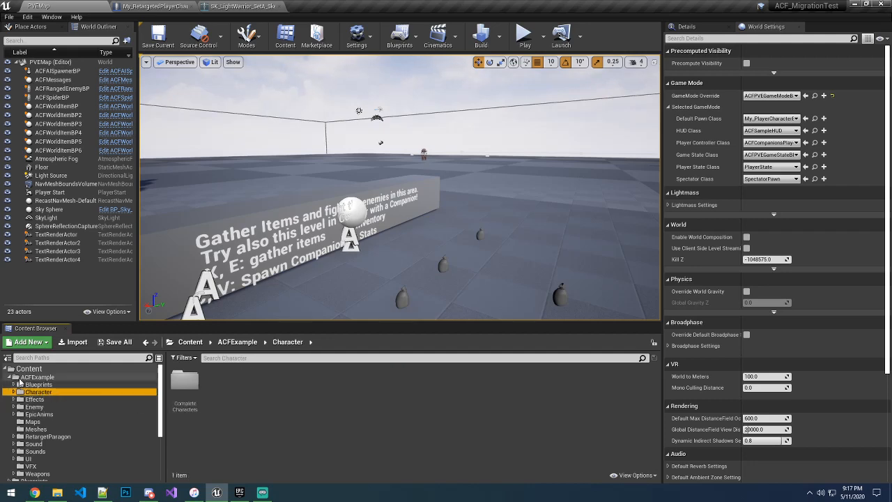
{"action": "left_click", "coordinate": [22, 379]}
{"action": "left_click", "coordinate": [20, 386]}
{"action": "double_click", "coordinate": [178, 387]}
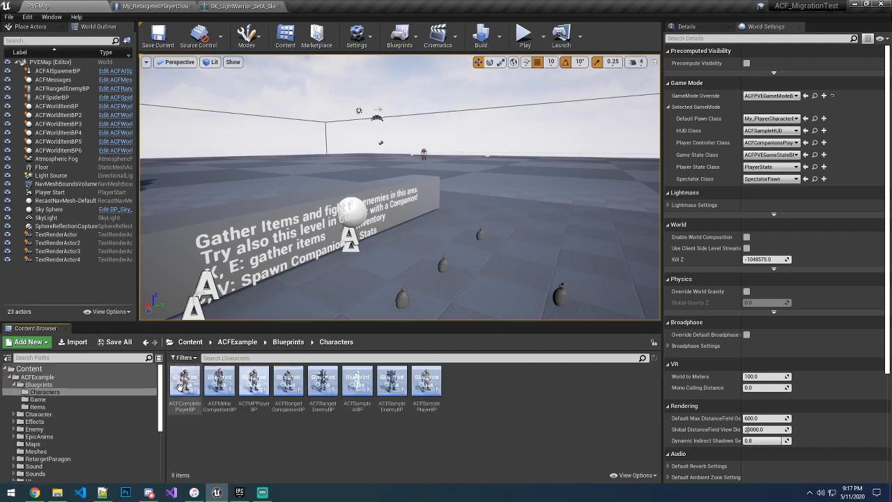
{"action": "double_click", "coordinate": [426, 383]}
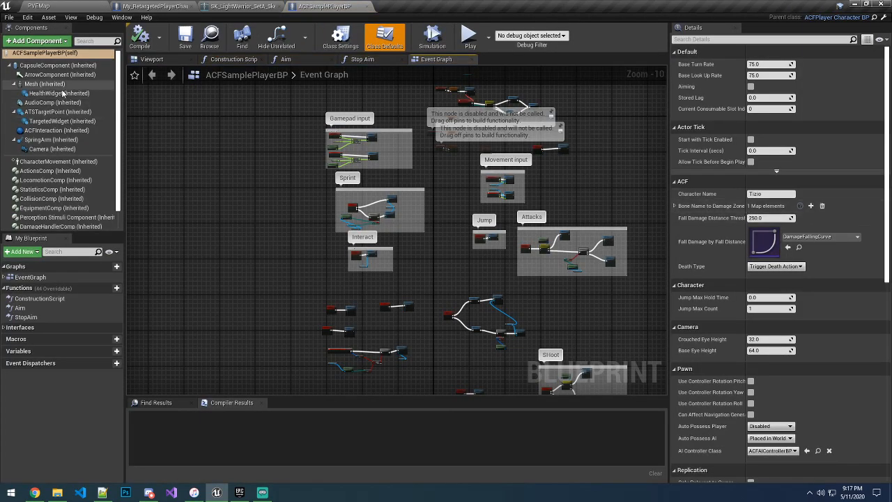
{"action": "left_click", "coordinate": [44, 83]}
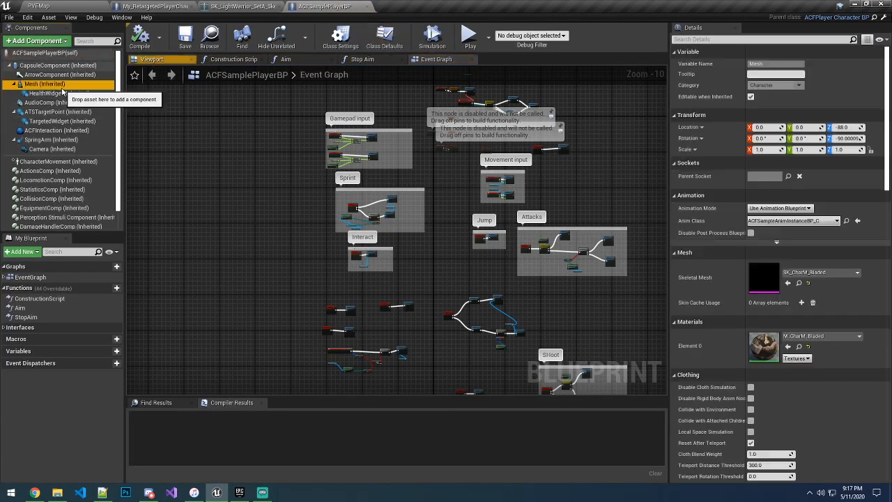
{"action": "left_click", "coordinate": [846, 222]}
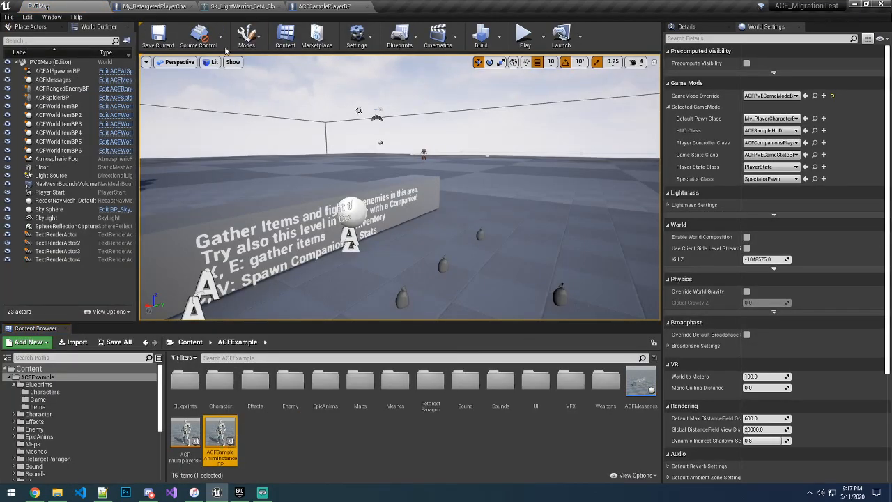
Step: Close the project editor and show the ACF_MigrationTest project's folder from the Epic Games Launcher library
{"action": "left_click", "coordinate": [883, 4]}
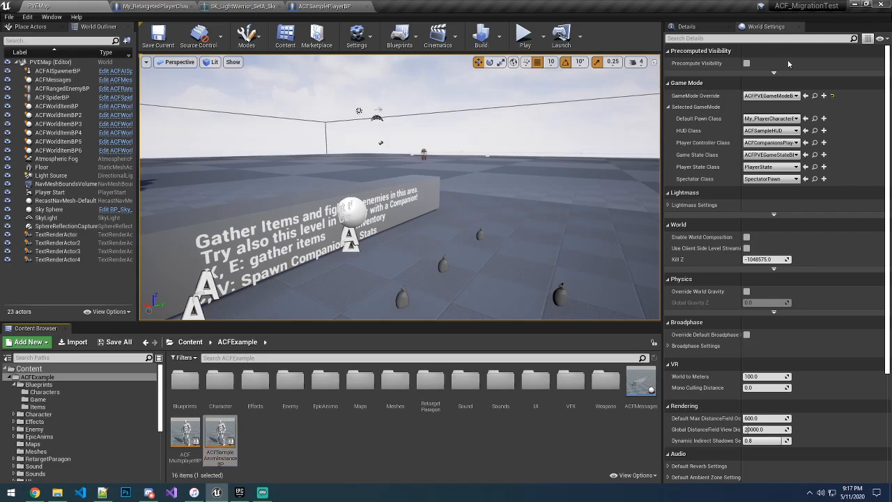
{"action": "right_click", "coordinate": [231, 292]}
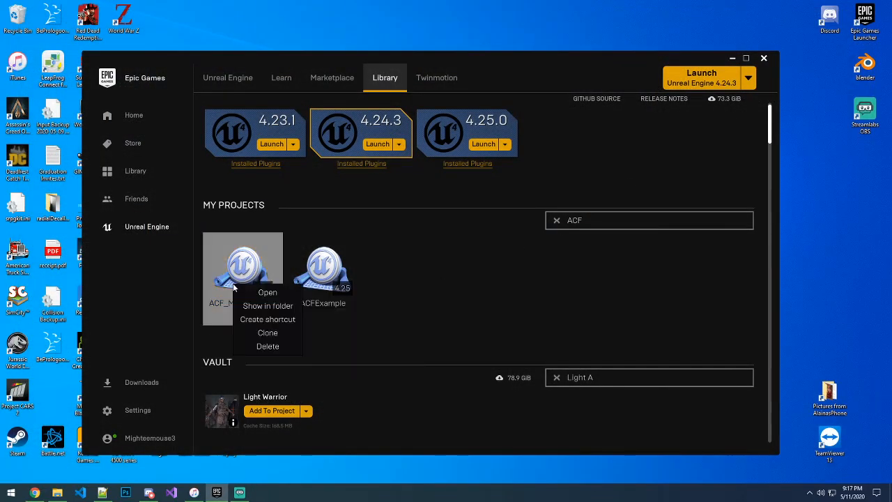
{"action": "left_click", "coordinate": [276, 307]}
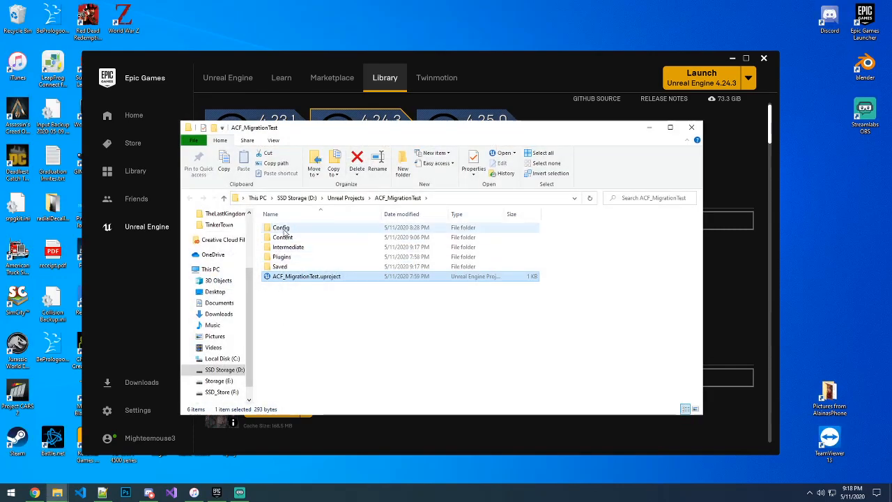
Step: Delete the Intermediate and Saved folders of ACF_MigrationTest and reopen the project from ACF_MigrationTest.uproject
{"action": "left_click", "coordinate": [284, 230]}
{"action": "left_click", "coordinate": [291, 248]}
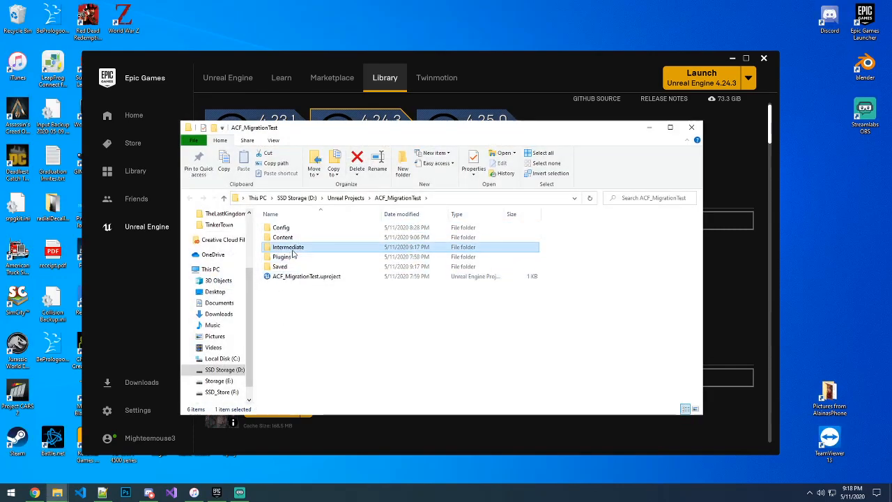
{"action": "left_click", "coordinate": [278, 269], "text": "ctrl"}
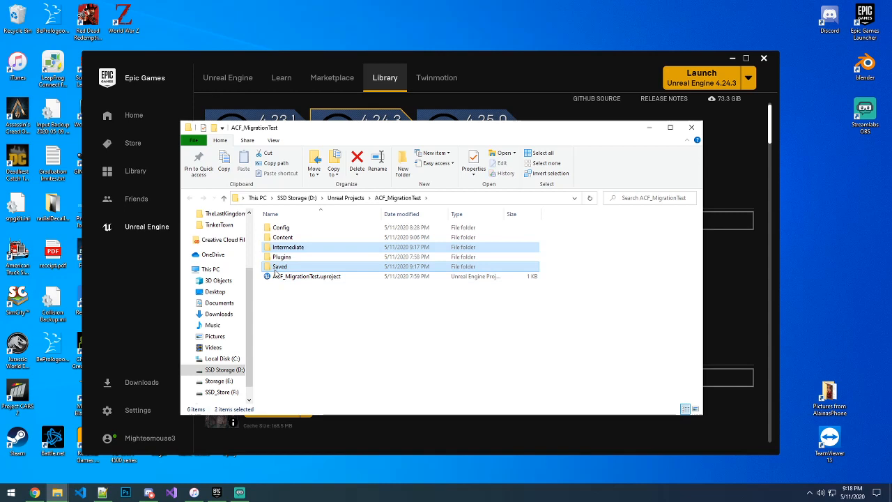
{"action": "key", "text": "Delete"}
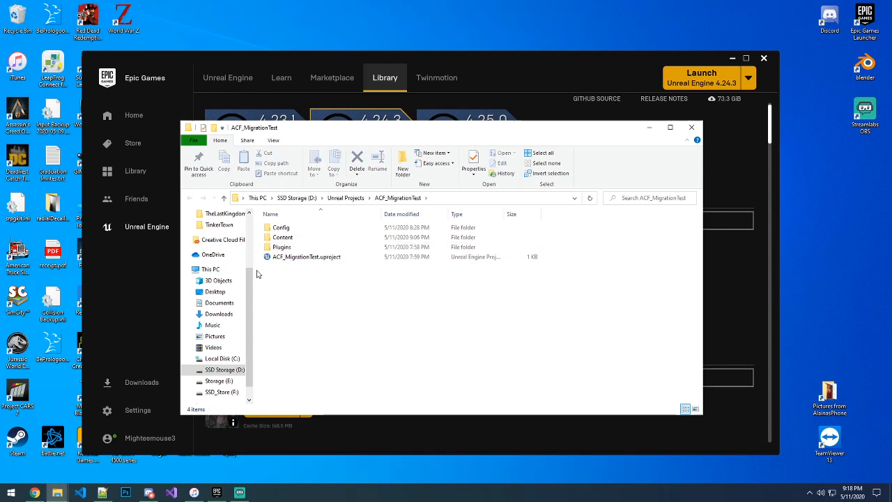
{"action": "left_click", "coordinate": [291, 258]}
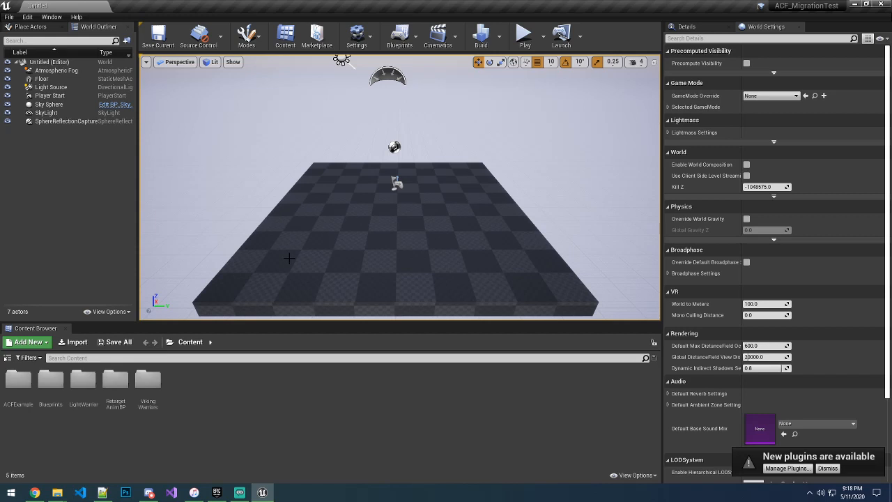
Step: Check the project's installed plugins and close the plugin list
{"action": "left_click", "coordinate": [27, 16]}
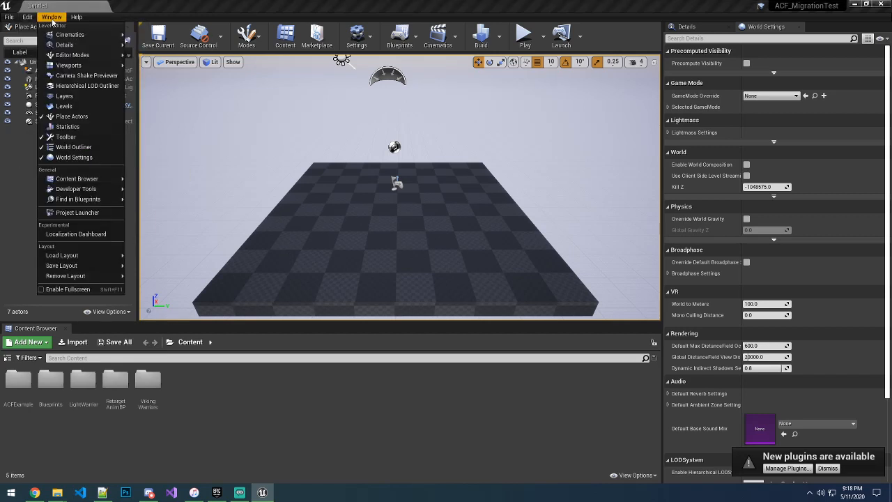
{"action": "left_click", "coordinate": [112, 160]}
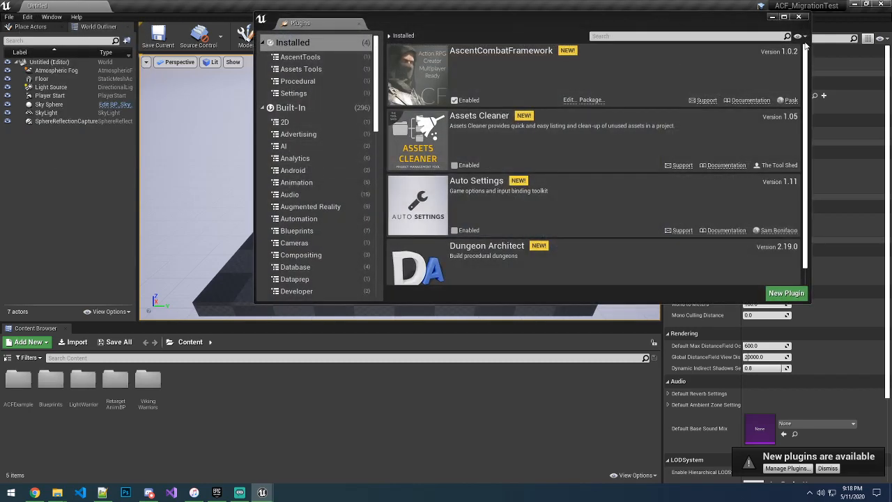
{"action": "left_click", "coordinate": [798, 16]}
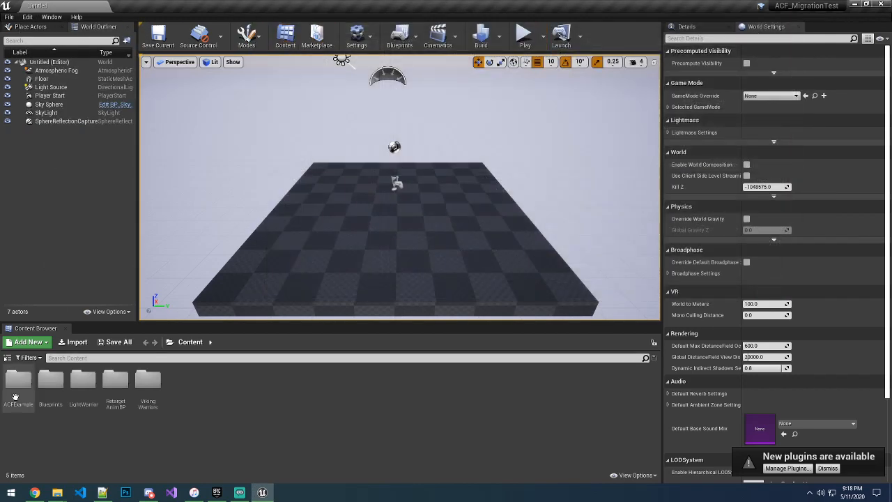
Step: Show the content folder tree and open ACFSamplePlayerBP from ACFExample/Blueprints/Characters
{"action": "left_click", "coordinate": [7, 357]}
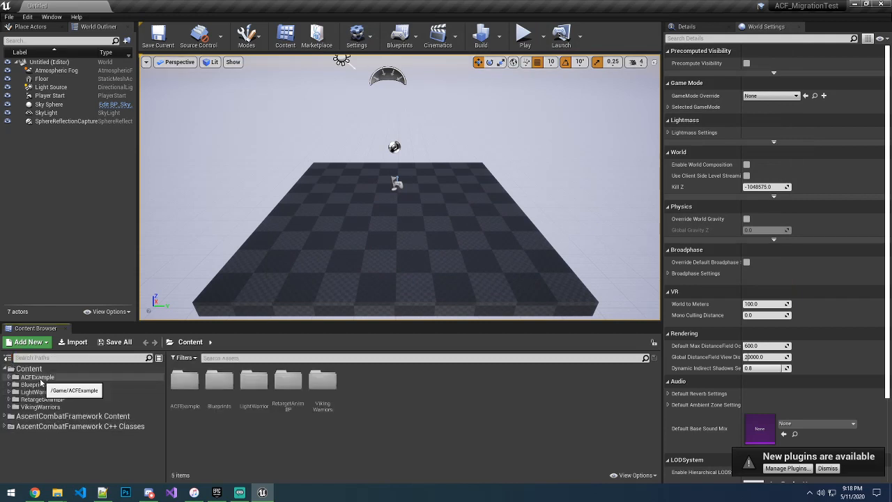
{"action": "double_click", "coordinate": [40, 378]}
{"action": "left_click", "coordinate": [39, 386]}
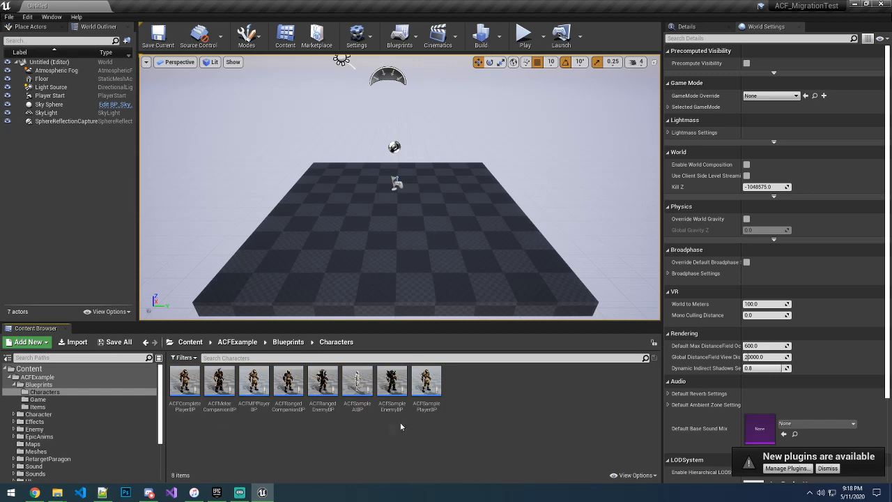
{"action": "double_click", "coordinate": [427, 388]}
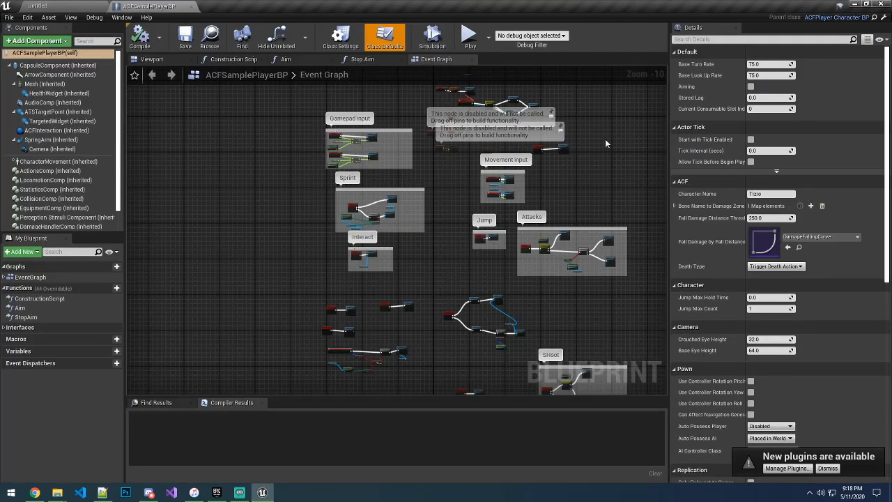
Step: Locate the Mesh component's ACFSampleAnimInstanceBP and examine the source pose in its duplicate-and-retarget dialog, leaving without retargeting
{"action": "left_click", "coordinate": [56, 86]}
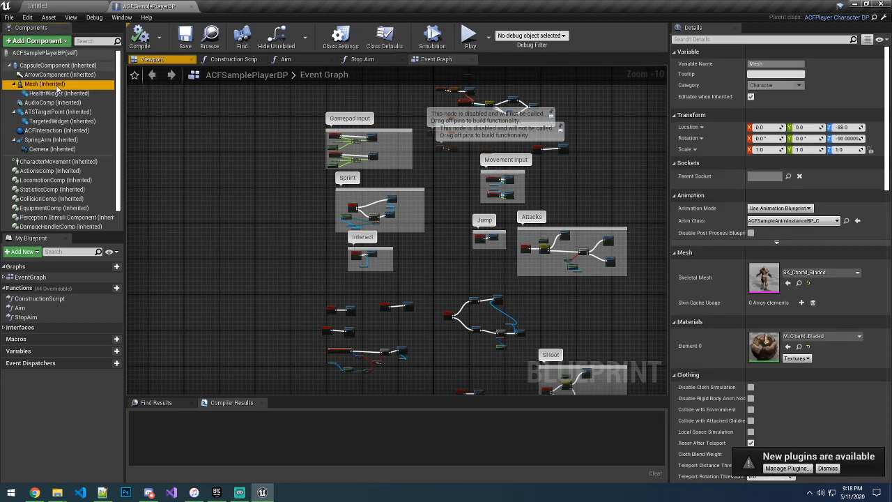
{"action": "left_click", "coordinate": [846, 221]}
{"action": "right_click", "coordinate": [220, 436]}
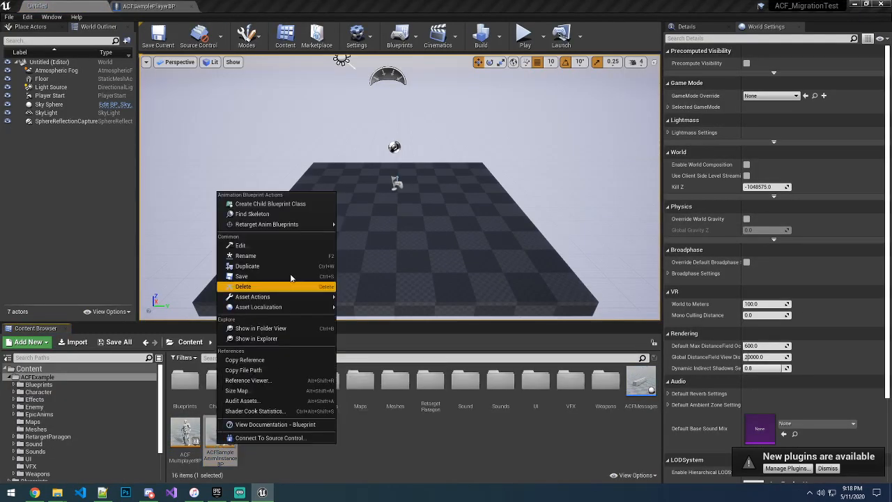
{"action": "mouse_move", "coordinate": [290, 225]}
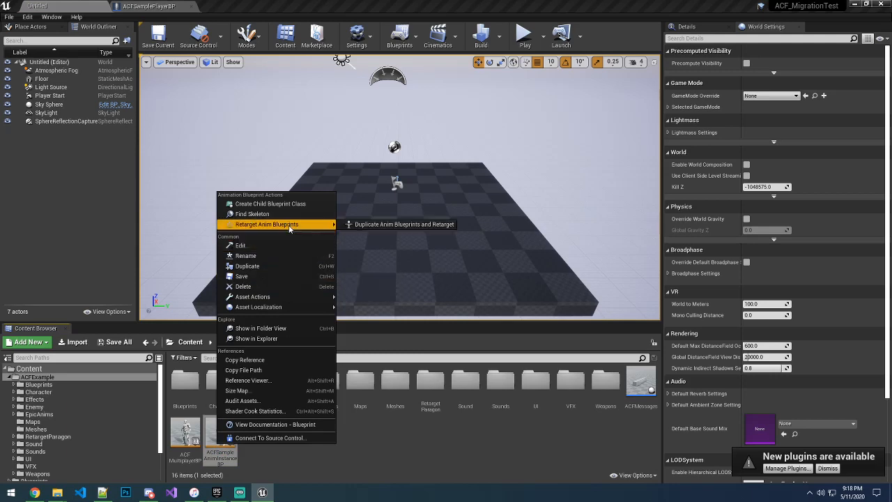
{"action": "left_click", "coordinate": [376, 225]}
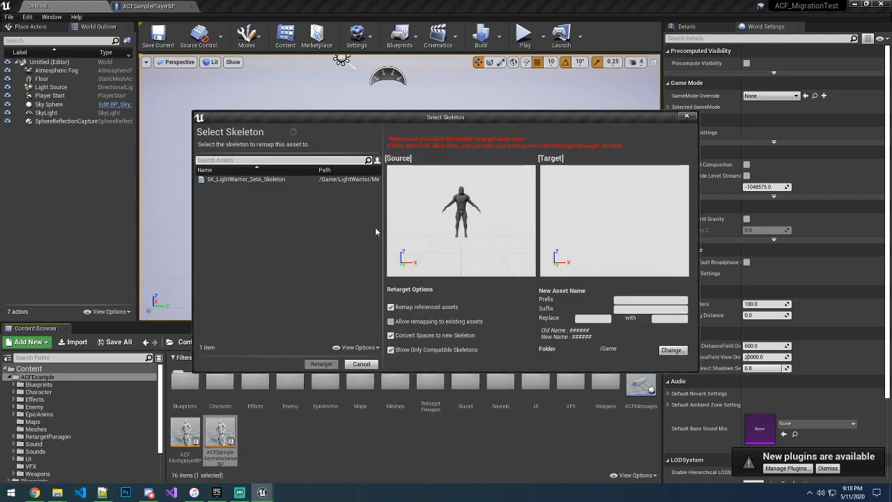
{"action": "left_click", "coordinate": [687, 117]}
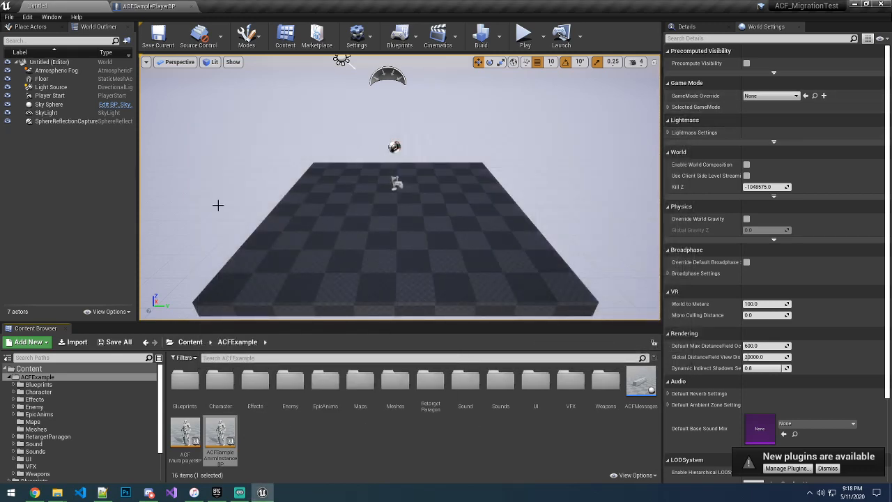
Step: Open the skeleton used by ACFSamplePlayerBP's SK_CharM_Bladed mesh and close the mesh's own editor
{"action": "left_click", "coordinate": [156, 7]}
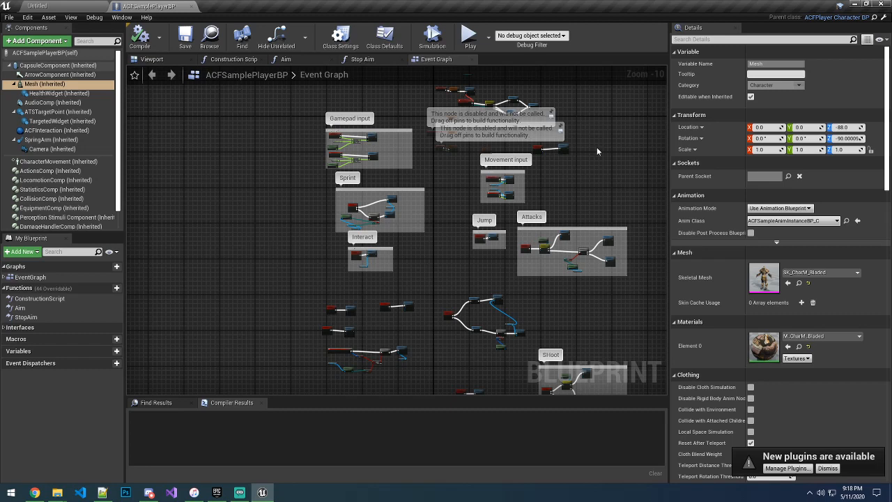
{"action": "left_click", "coordinate": [799, 283]}
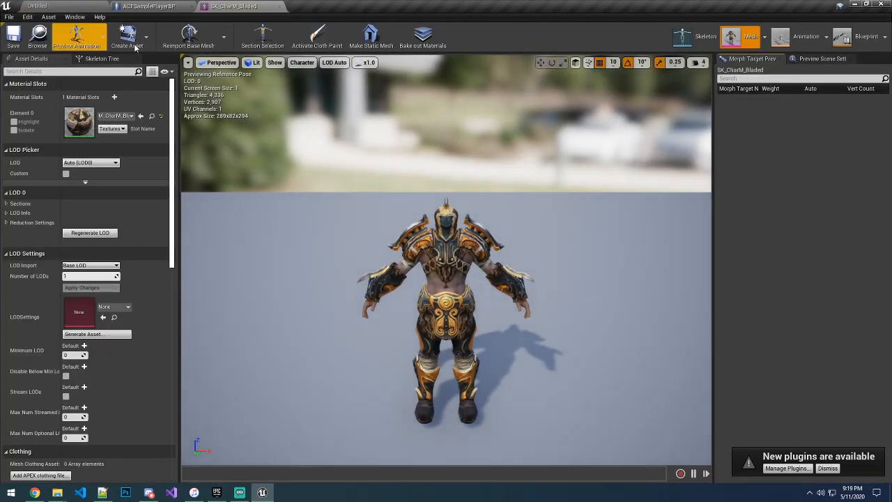
{"action": "left_click", "coordinate": [683, 38]}
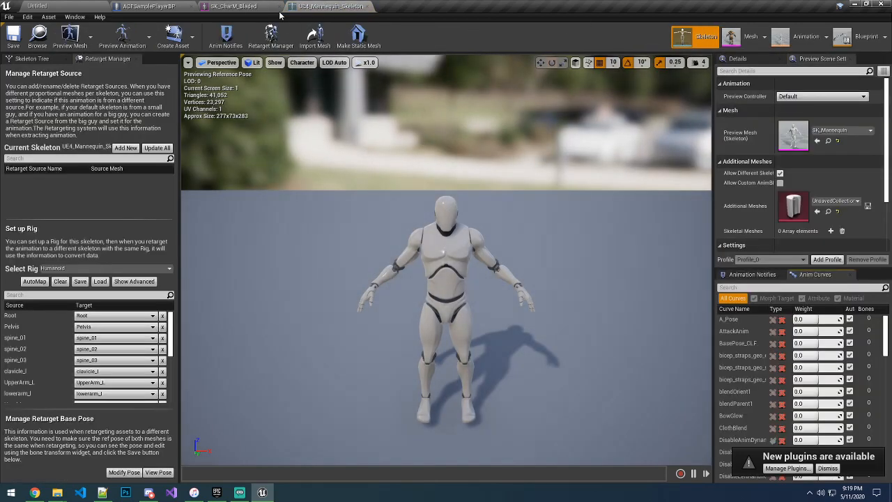
{"action": "left_click", "coordinate": [280, 6]}
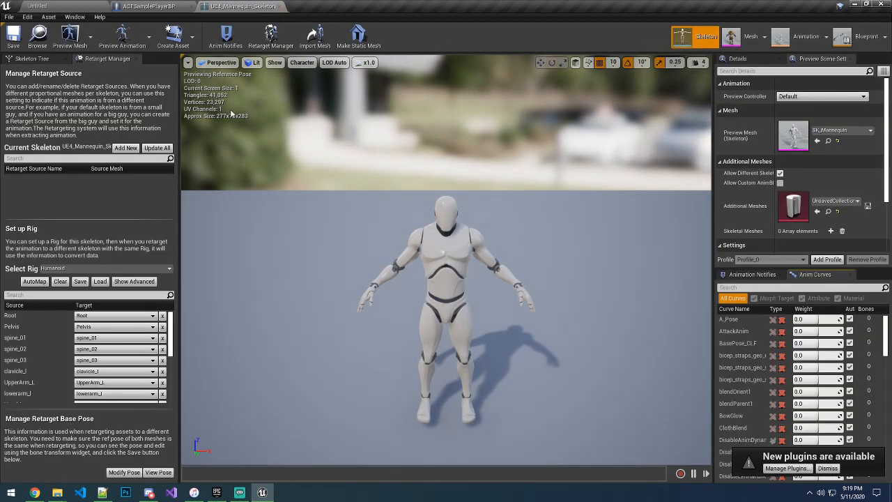
Step: Display the UE4 Mannequin skeleton's retarget base pose and set it from the current pose
{"action": "left_click", "coordinate": [159, 473]}
{"action": "left_click", "coordinate": [124, 472]}
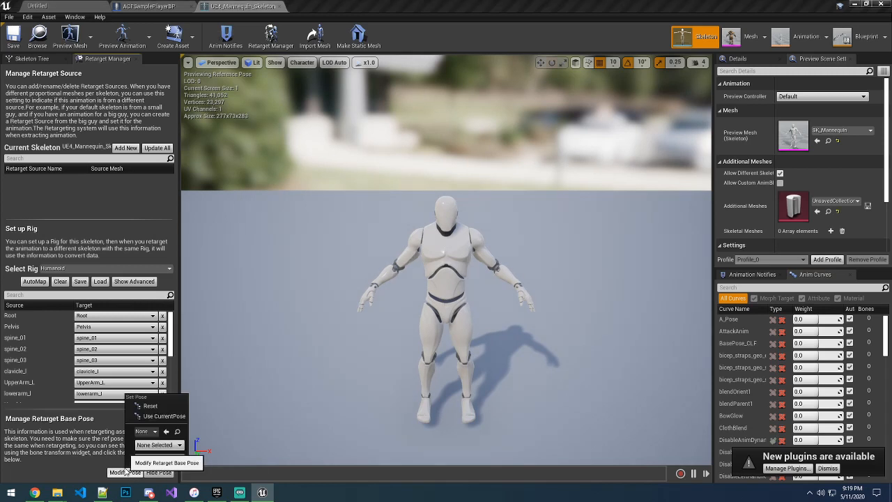
{"action": "left_click", "coordinate": [160, 416]}
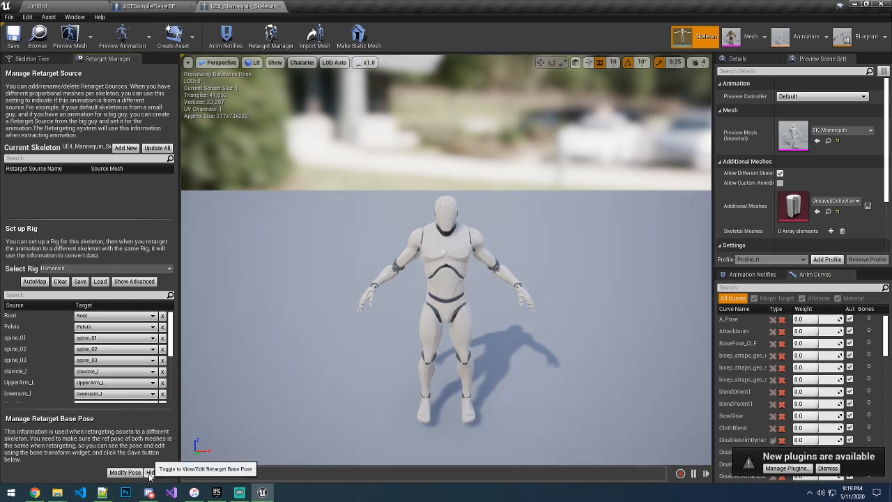
Step: Set the UE4 Mannequin skeleton's retarget base pose from the current pose, and close the skeleton and ACFSamplePlayerBP editors
{"action": "left_click", "coordinate": [125, 473]}
{"action": "left_click", "coordinate": [156, 420]}
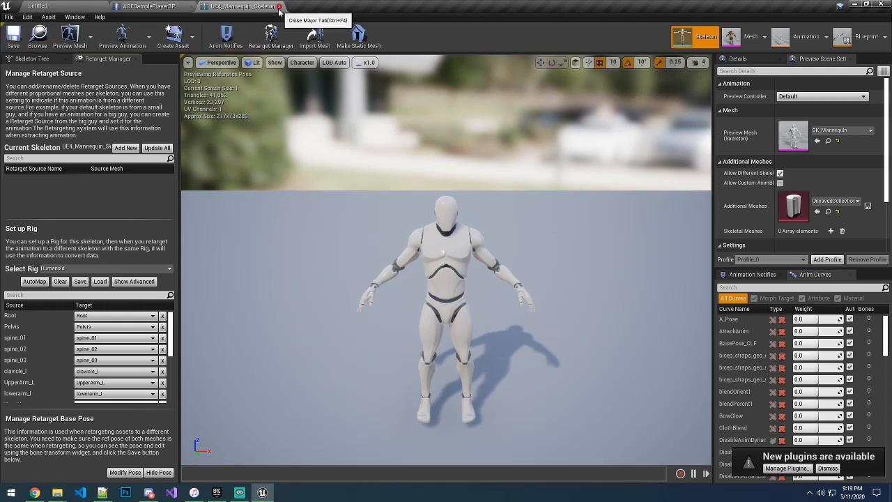
{"action": "left_click", "coordinate": [165, 7]}
{"action": "left_click", "coordinate": [98, 6]}
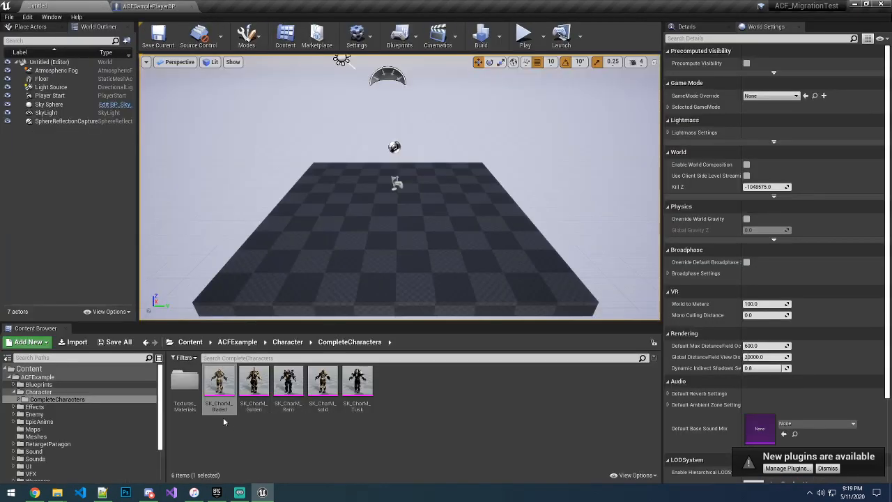
{"action": "left_click", "coordinate": [148, 5]}
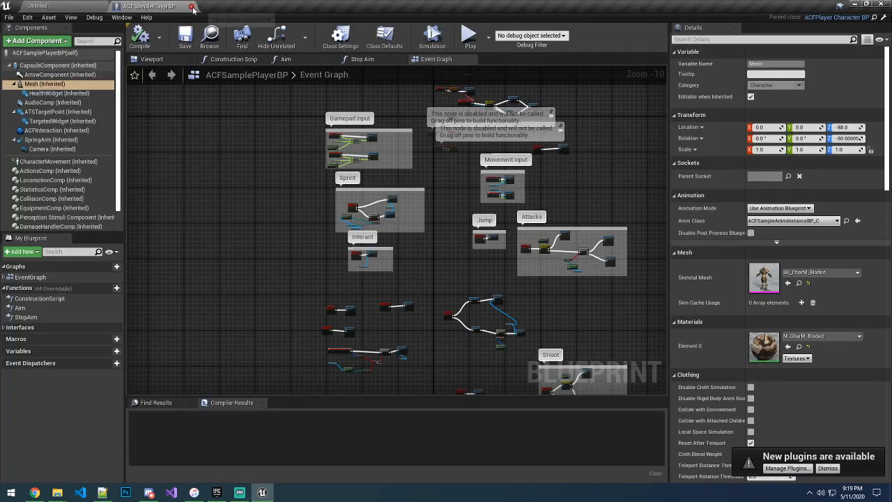
{"action": "left_click", "coordinate": [192, 7]}
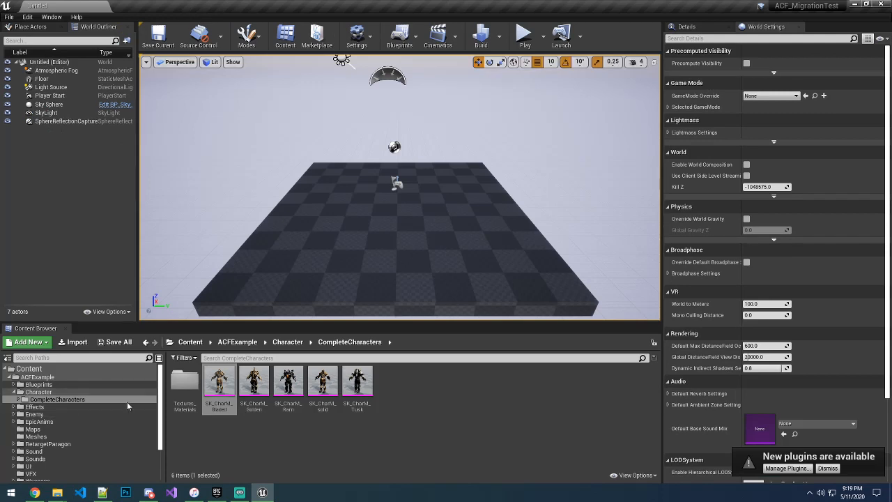
Step: Reopen ACFSamplePlayerBP from ACFExample/Blueprints/Characters and locate its Mesh component's ACFSampleAnimInstanceBP in the content folders
{"action": "double_click", "coordinate": [39, 384]}
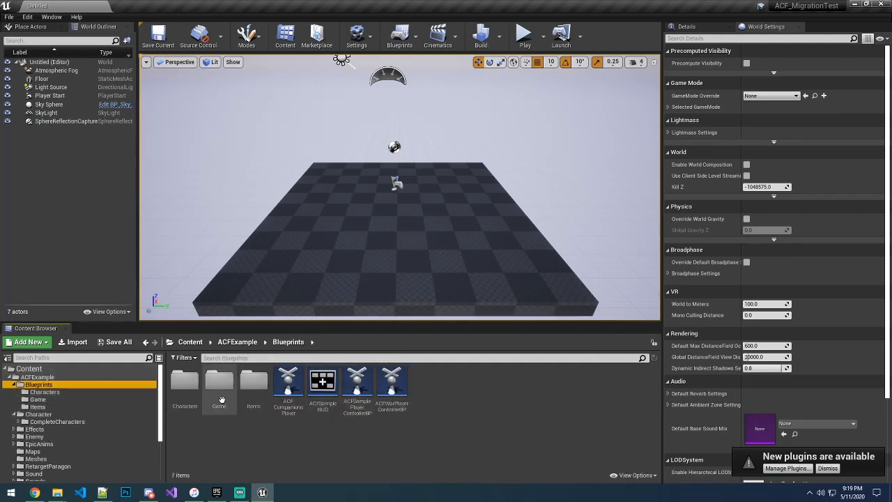
{"action": "double_click", "coordinate": [188, 392]}
{"action": "double_click", "coordinate": [427, 390]}
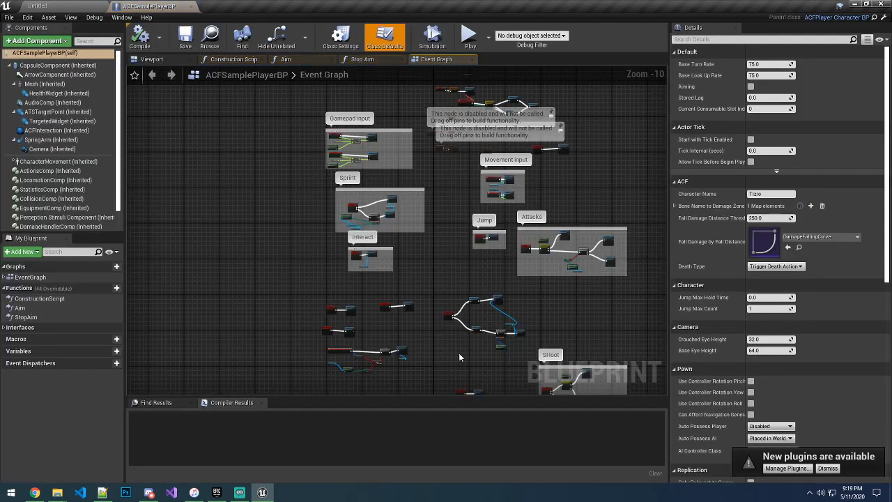
{"action": "left_click", "coordinate": [43, 85]}
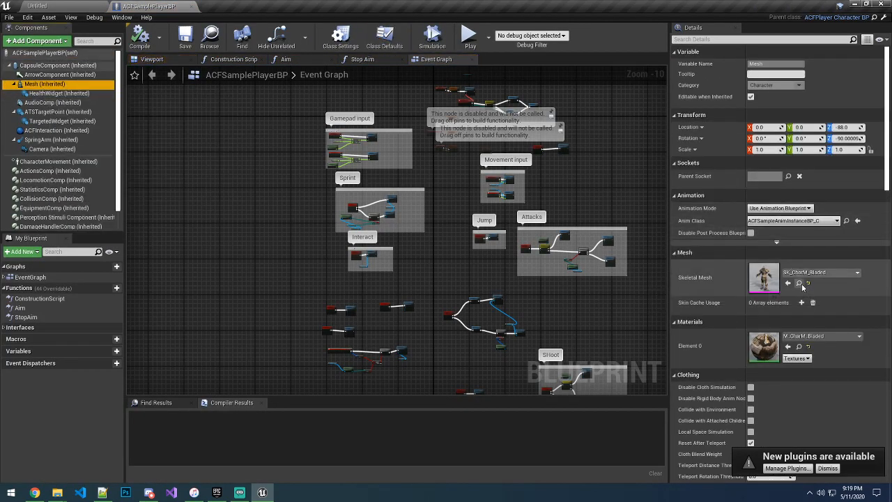
{"action": "left_click", "coordinate": [847, 221]}
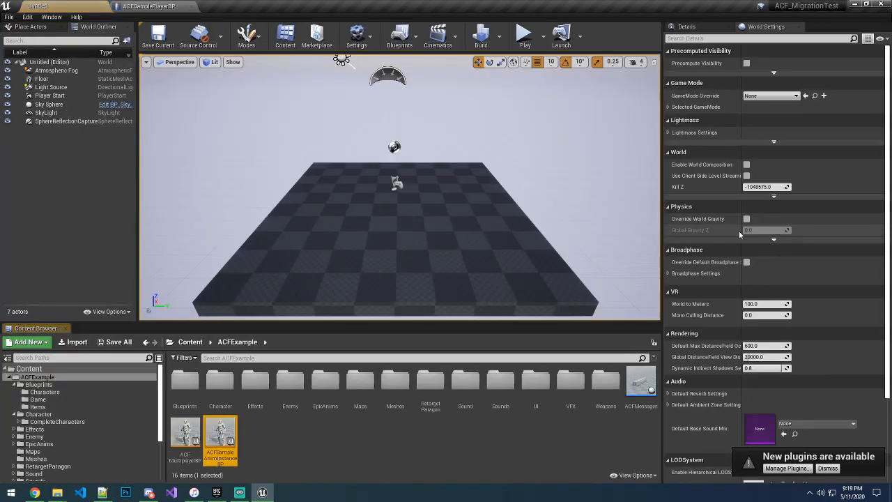
Step: Start a duplicate-and-retarget of ACFSampleAnimInstanceBP with SK_LightWarrior_SetA_Skeleton as the target skeleton
{"action": "right_click", "coordinate": [222, 436]}
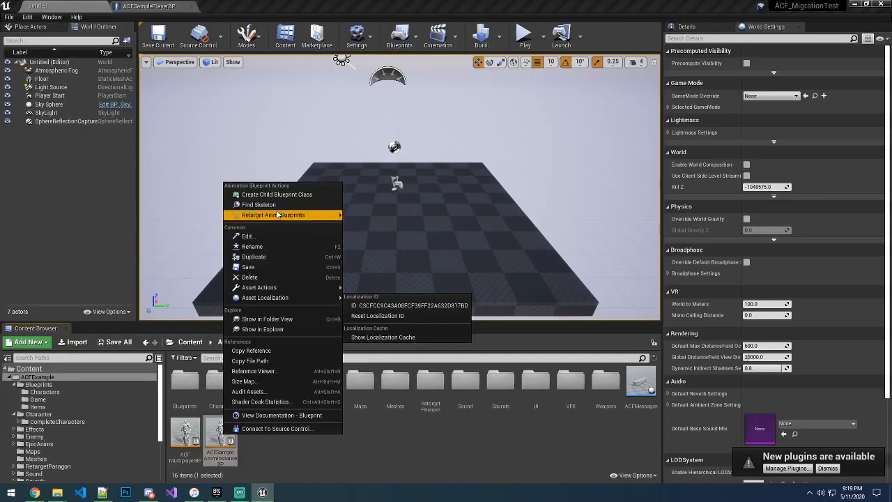
{"action": "mouse_move", "coordinate": [278, 215]}
{"action": "left_click", "coordinate": [376, 217]}
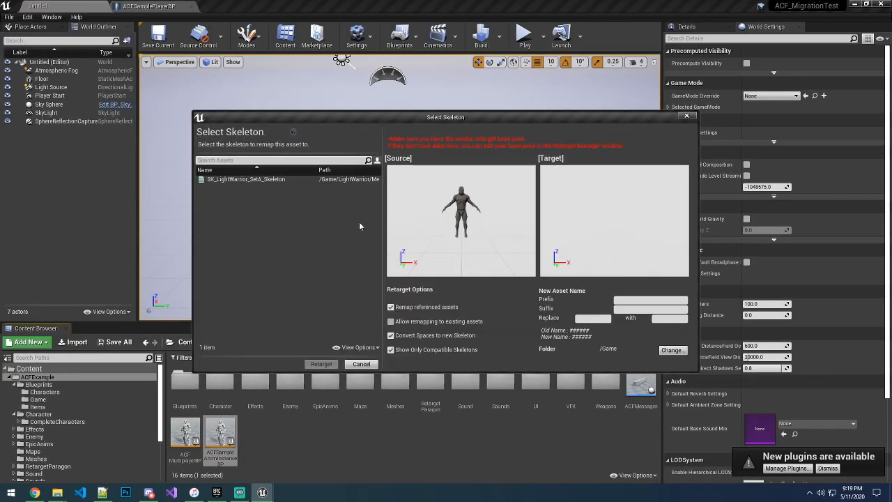
{"action": "left_click", "coordinate": [304, 180]}
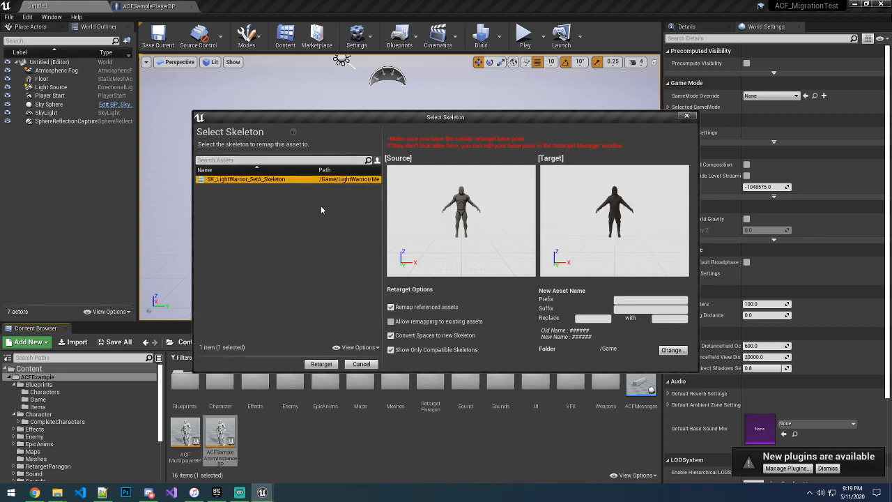
Step: Retarget with prefix RT_ and suffix _LW, placing the new assets in RetargetAnimBP/Player/RetargetedAnimationStuff
{"action": "left_click", "coordinate": [672, 350]}
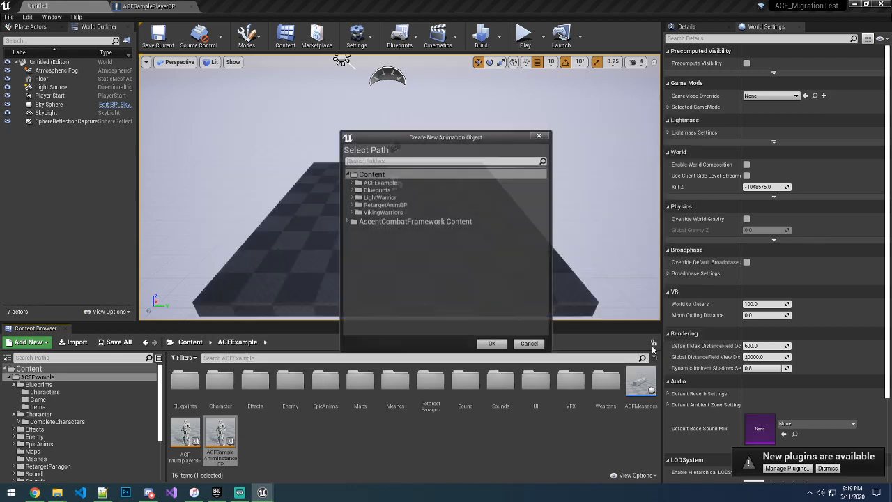
{"action": "left_click", "coordinate": [352, 205]}
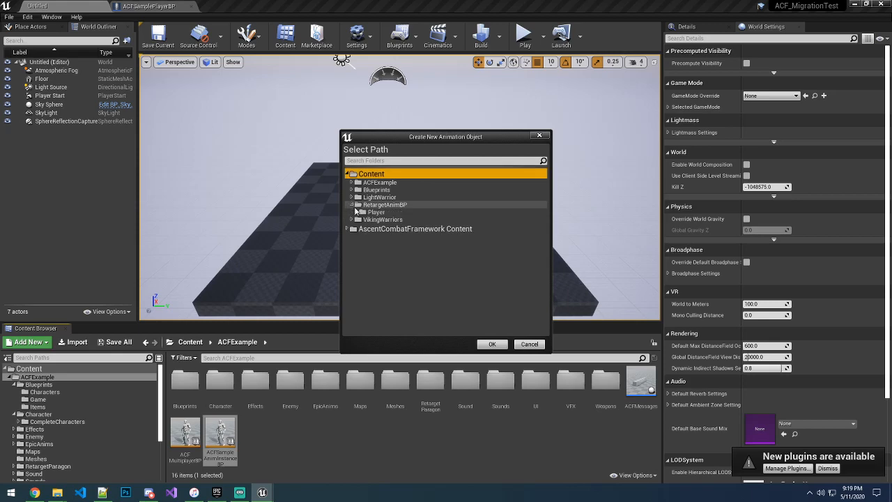
{"action": "left_click", "coordinate": [356, 212]}
{"action": "left_click", "coordinate": [405, 219]}
{"action": "left_click", "coordinate": [492, 344]}
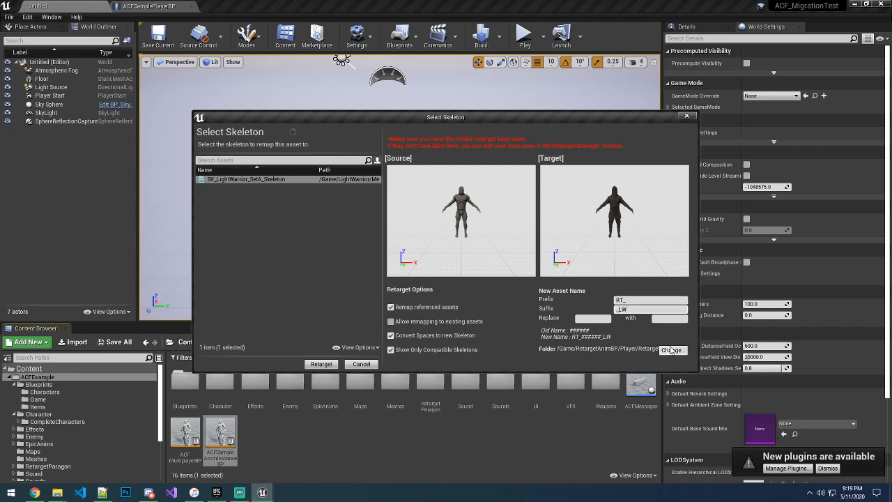
{"action": "left_click", "coordinate": [322, 364]}
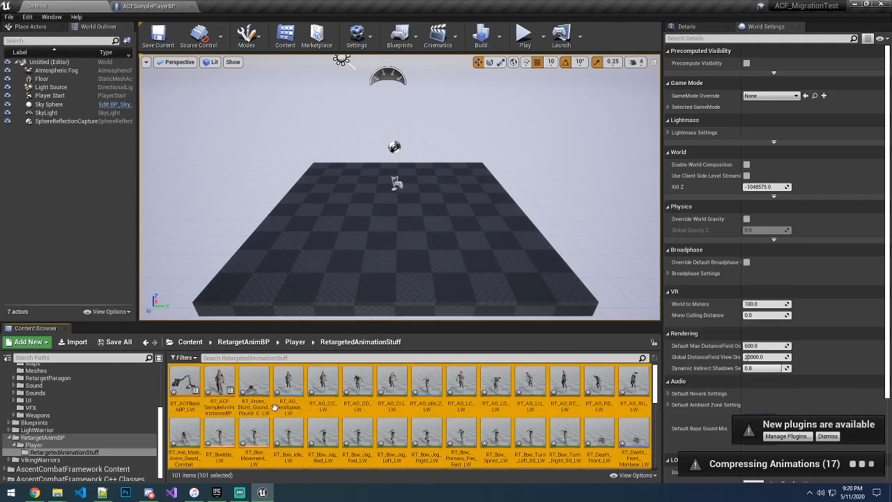
Step: Save all the modified assets, including the newly retargeted animations
{"action": "left_click", "coordinate": [184, 357]}
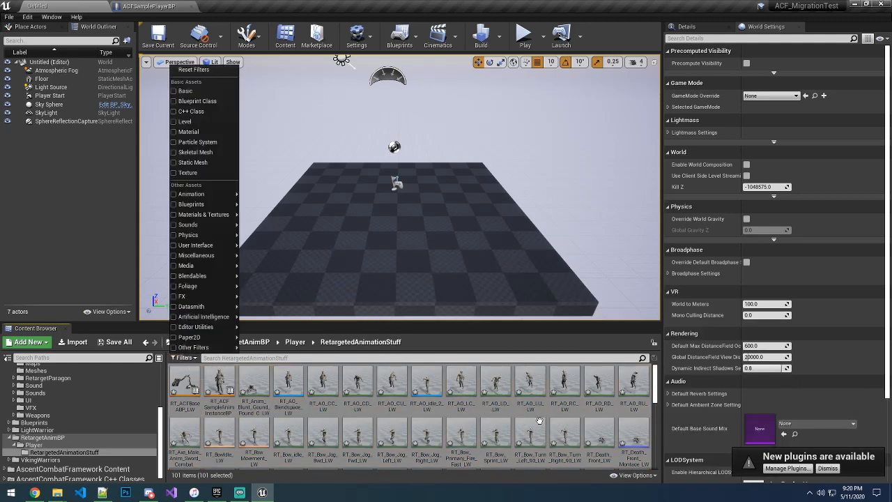
{"action": "left_click", "coordinate": [655, 399]}
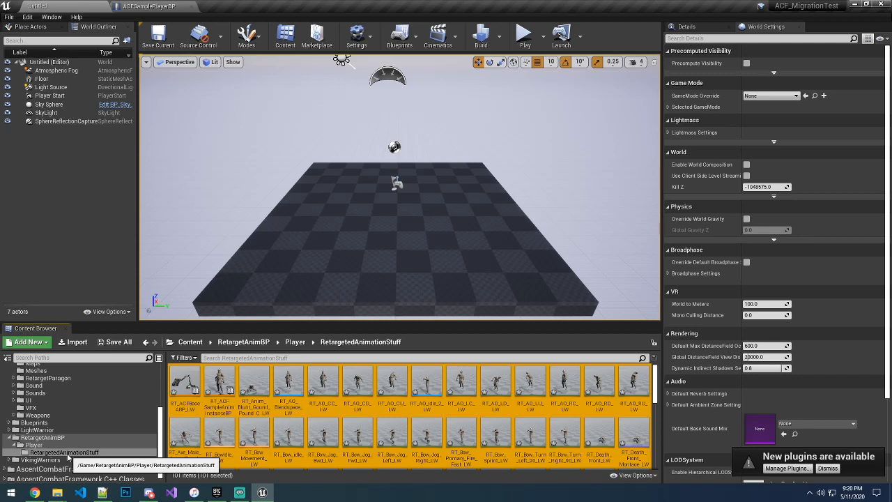
{"action": "left_click", "coordinate": [119, 342]}
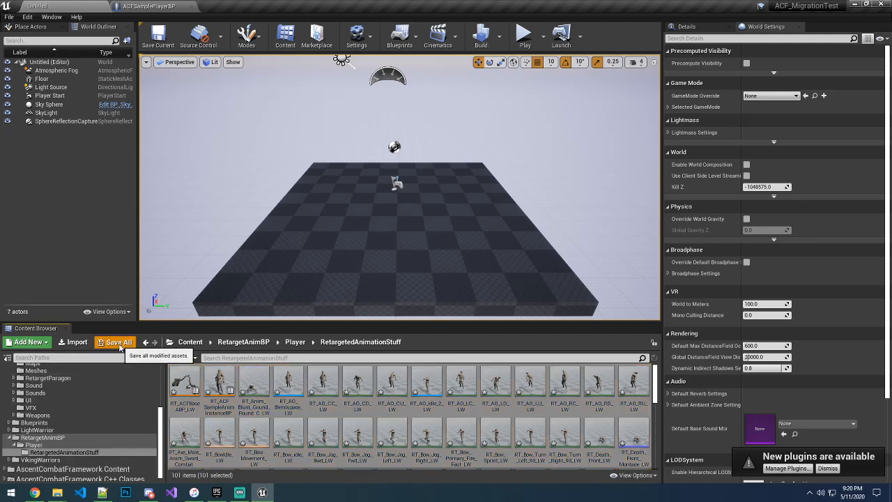
{"action": "left_click", "coordinate": [523, 332]}
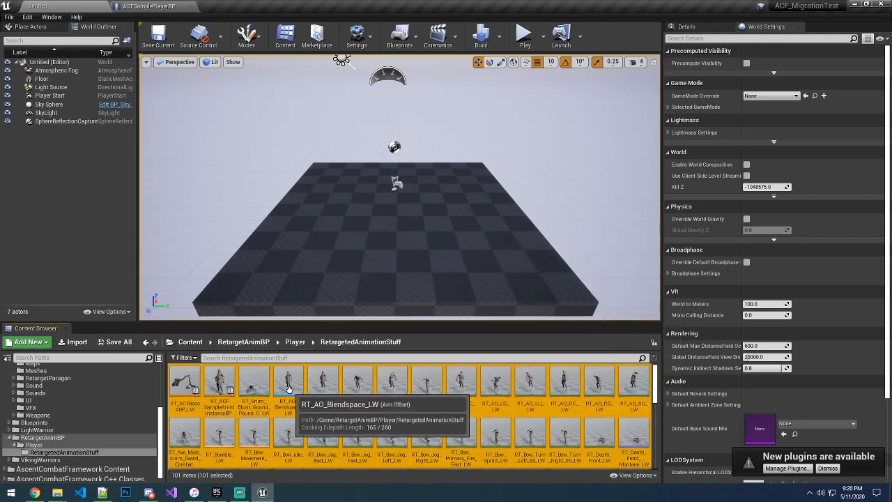
Step: Preview the retargeted animation RT_Staff_Idle_Turn_Left_90_LW on the Light Warrior, and close its editor and ACFSamplePlayerBP
{"action": "scroll", "coordinate": [452, 433], "scroll_direction": "down", "scroll_amount": 2}
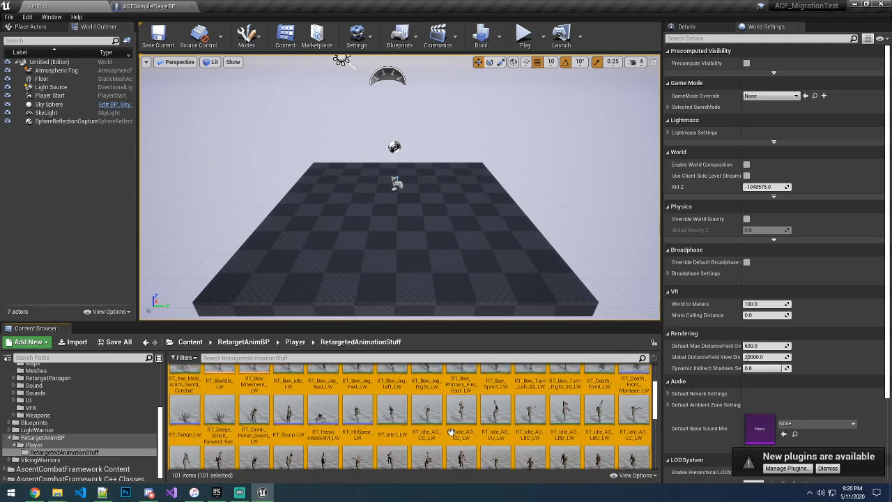
{"action": "scroll", "coordinate": [452, 433], "scroll_direction": "down", "scroll_amount": 5}
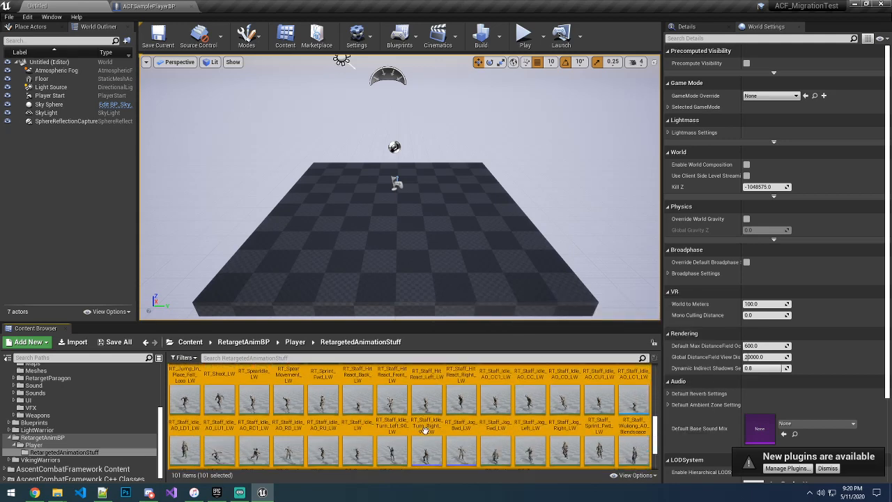
{"action": "left_click", "coordinate": [392, 401]}
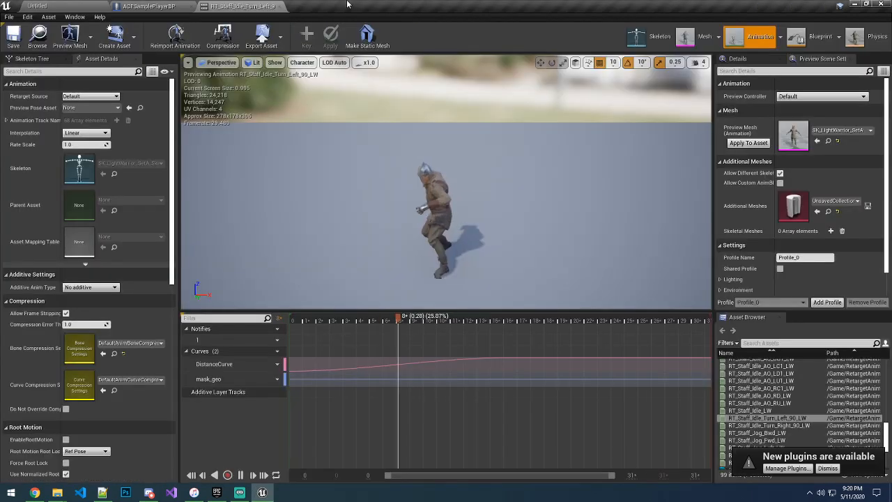
{"action": "scroll", "coordinate": [391, 221], "scroll_direction": "up", "scroll_amount": 4}
{"action": "scroll", "coordinate": [390, 221], "scroll_direction": "down", "scroll_amount": 4}
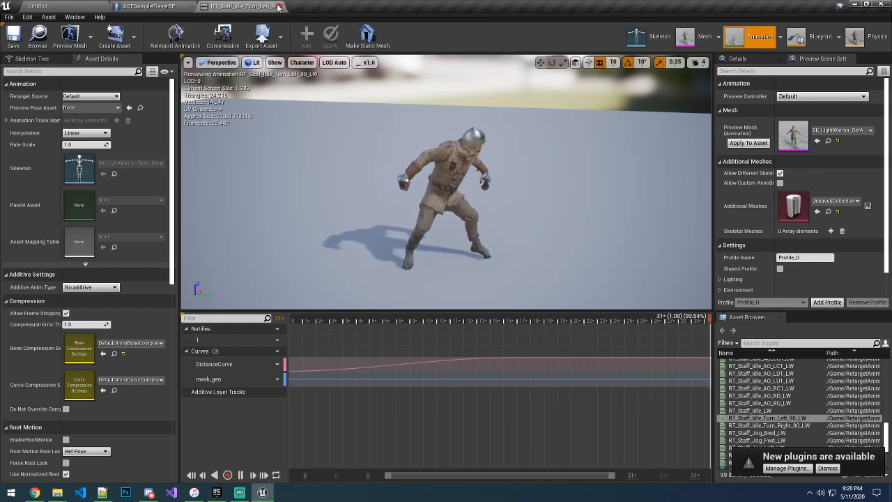
{"action": "left_click", "coordinate": [186, 7]}
{"action": "left_click", "coordinate": [192, 6]}
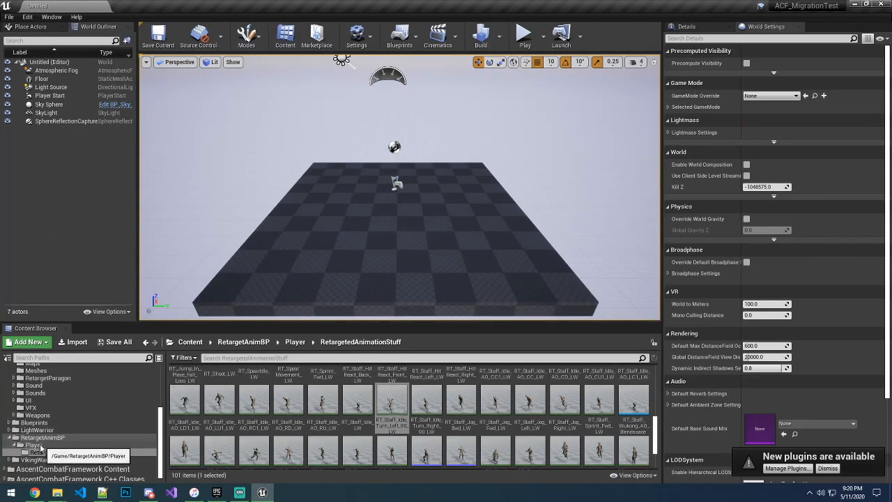
Step: Open RT_ACFSampleAnimInstanceBP_LW from RetargetedAnimationStuff and show its ACF default properties
{"action": "scroll", "coordinate": [303, 434], "scroll_direction": "up", "scroll_amount": 2}
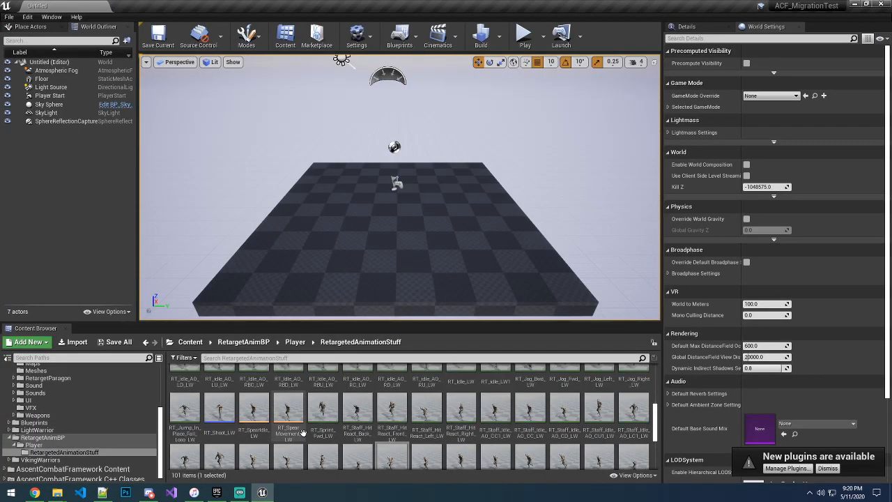
{"action": "scroll", "coordinate": [303, 434], "scroll_direction": "up", "scroll_amount": 5}
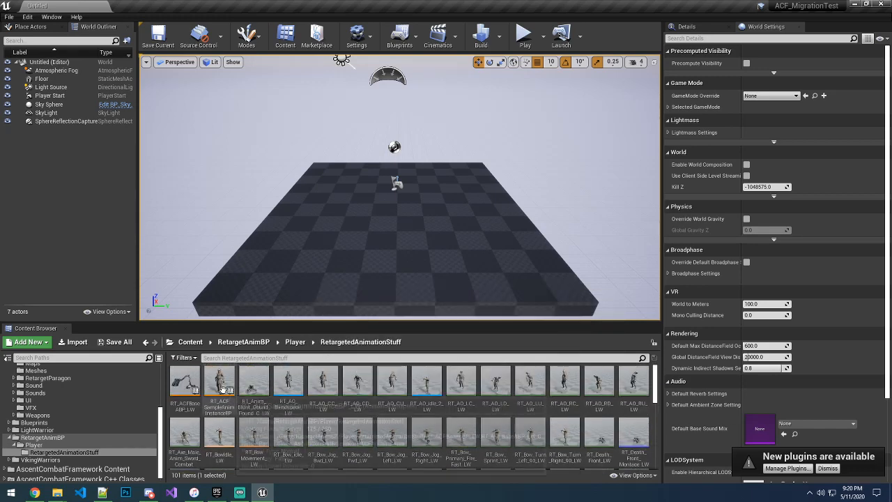
{"action": "double_click", "coordinate": [223, 389]}
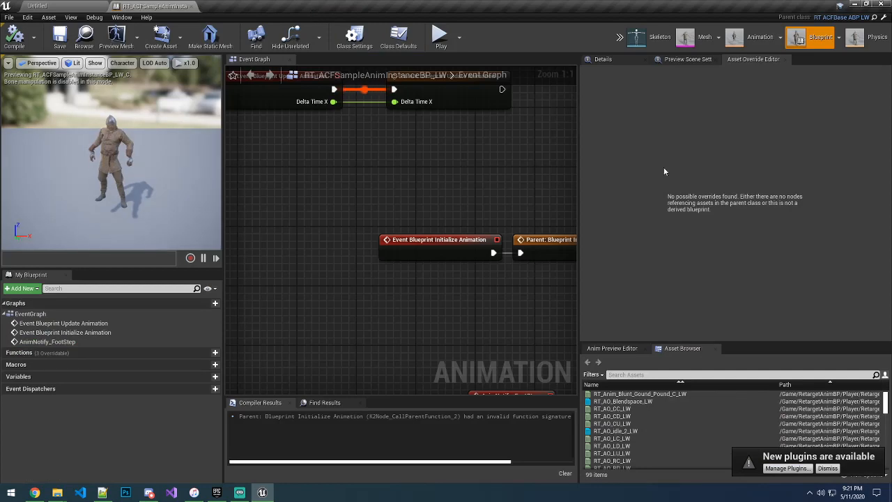
{"action": "left_click", "coordinate": [615, 61]}
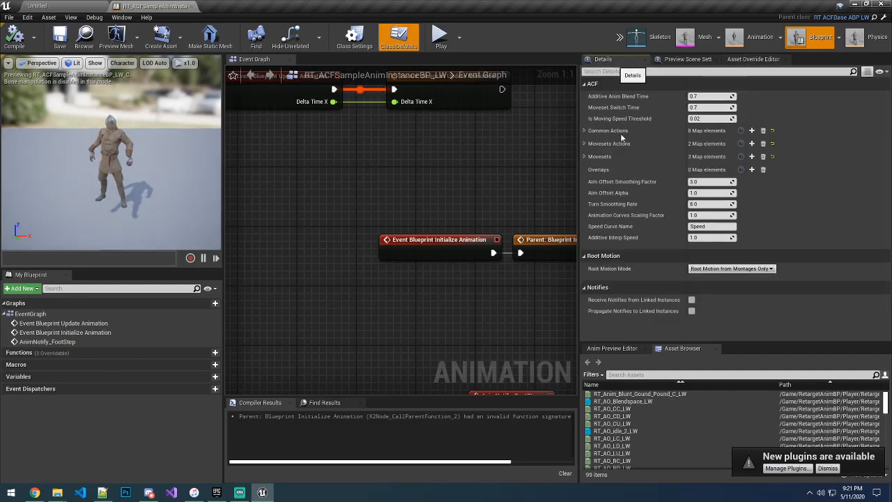
Step: Open the AscentCombatFramework page of the project settings and expand its Root Tags
{"action": "left_click", "coordinate": [96, 5]}
{"action": "left_click", "coordinate": [28, 17]}
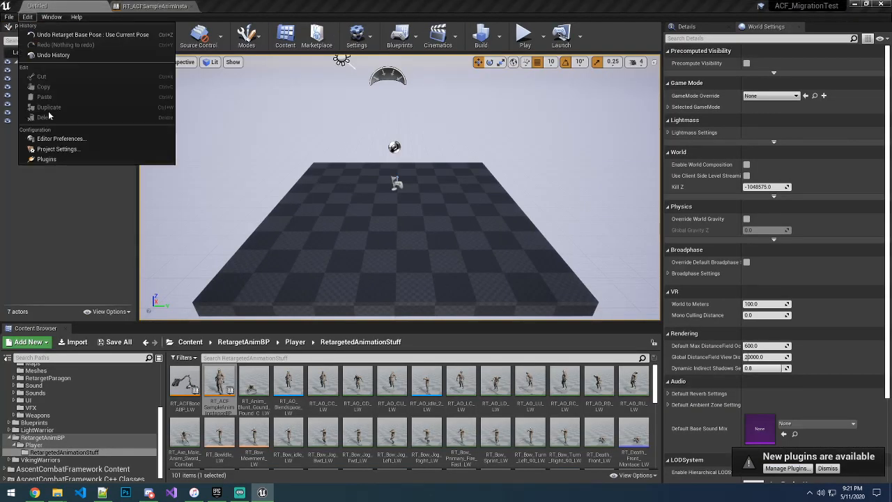
{"action": "left_click", "coordinate": [42, 150]}
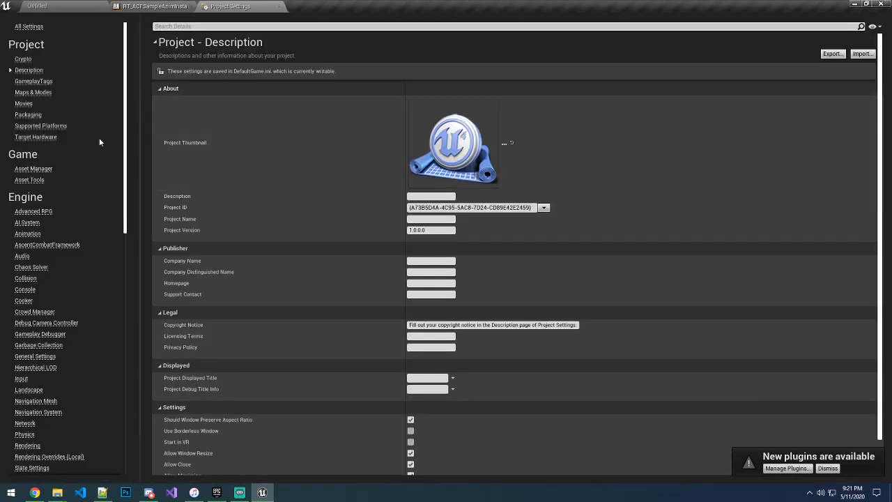
{"action": "left_click", "coordinate": [43, 244]}
{"action": "left_click", "coordinate": [165, 102]}
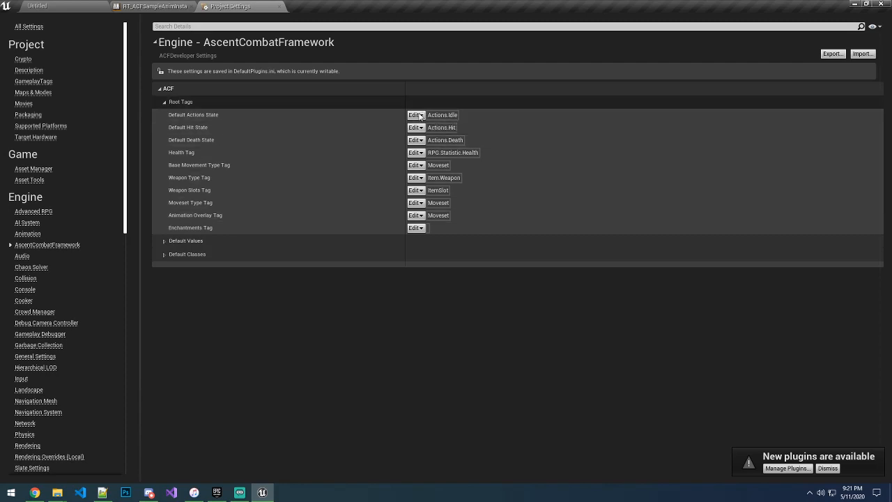
Step: Examine the Default Values and the Damage Zone to Damage Multiplier map, and return to RT_ACFSampleAnimInstanceBP_LW
{"action": "left_click", "coordinate": [164, 241]}
{"action": "left_click", "coordinate": [165, 266]}
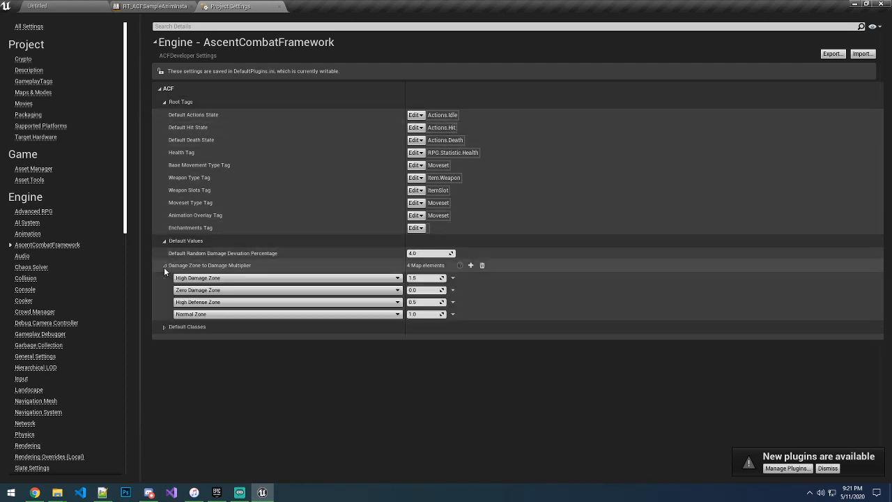
{"action": "left_click", "coordinate": [164, 266]}
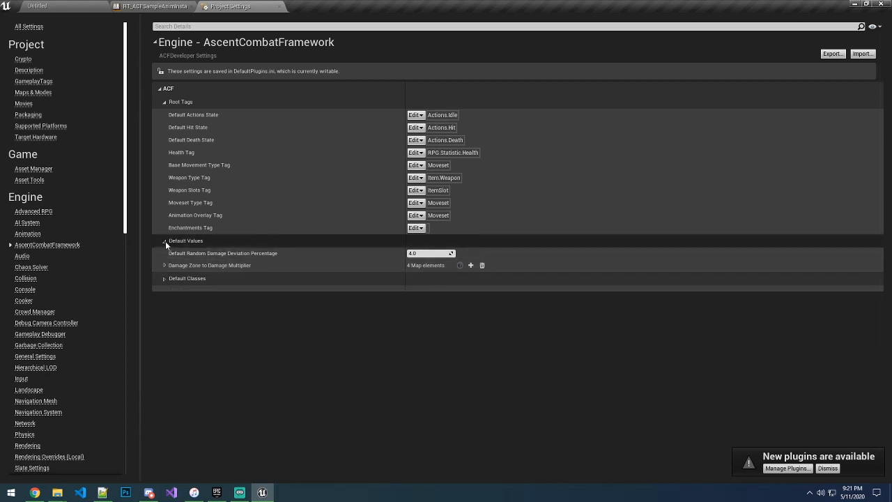
{"action": "left_click", "coordinate": [165, 240]}
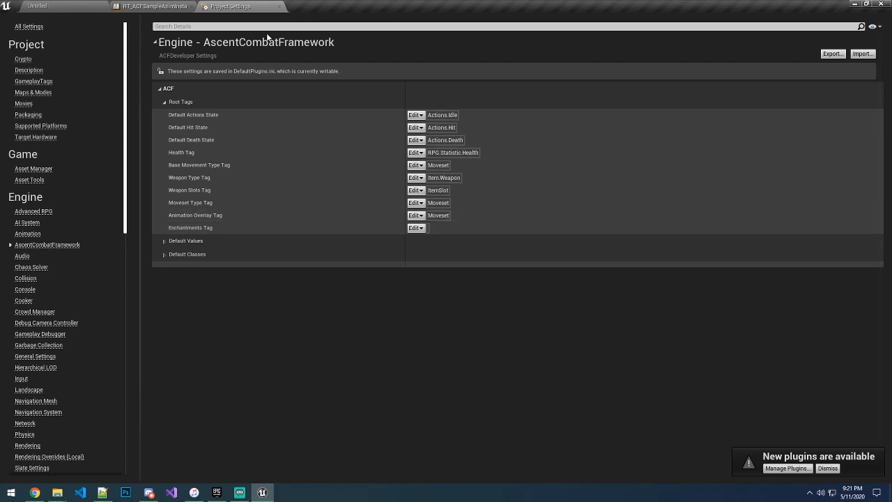
{"action": "left_click", "coordinate": [159, 5]}
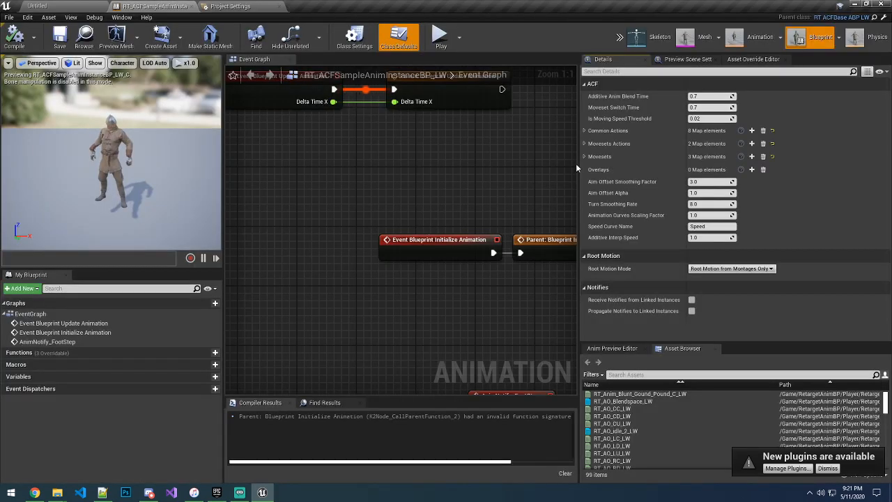
Step: Expand the Common Actions map and show the action state of its first element, Element 0
{"action": "left_click", "coordinate": [585, 131]}
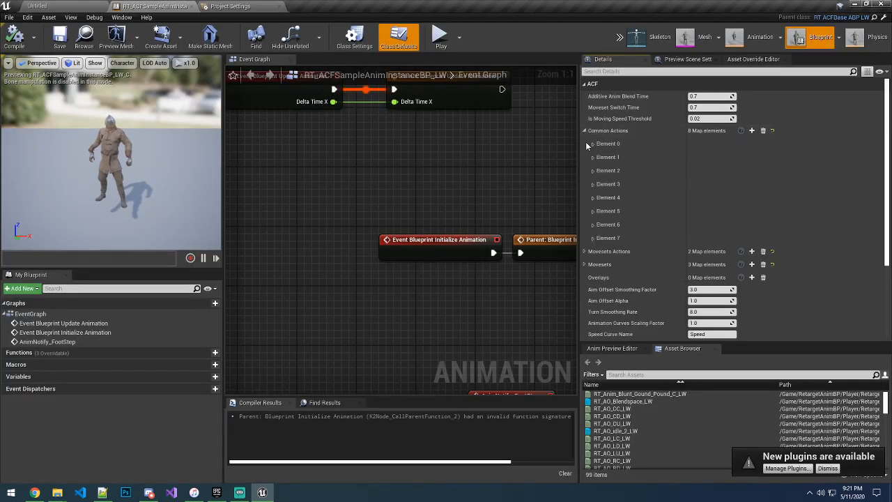
{"action": "left_click", "coordinate": [593, 145]}
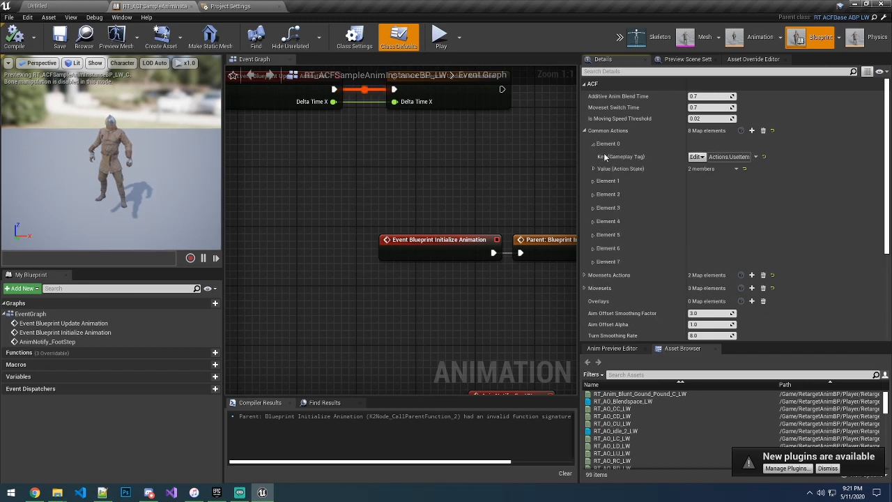
{"action": "left_click", "coordinate": [594, 169]}
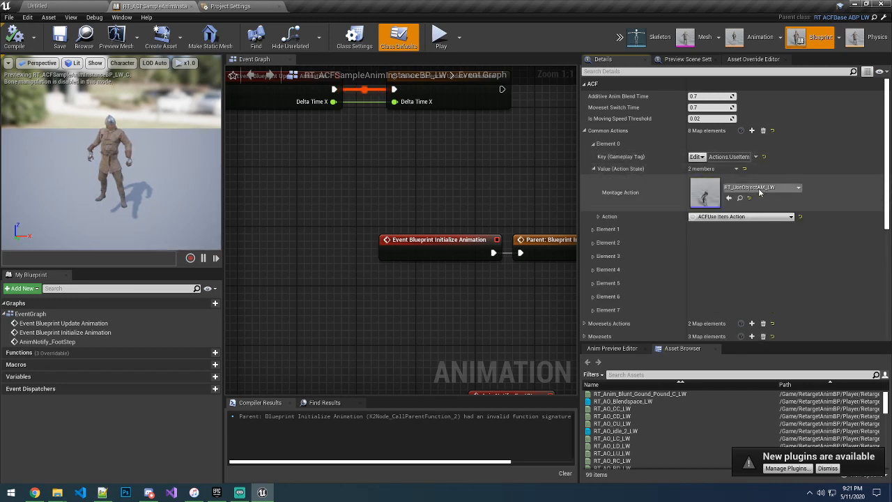
Step: Locate and preview Element 0's montage RT_UseObjectAM_LW, close its editor, and return to RT_ACFSampleAnimInstanceBP_LW
{"action": "left_click", "coordinate": [740, 198]}
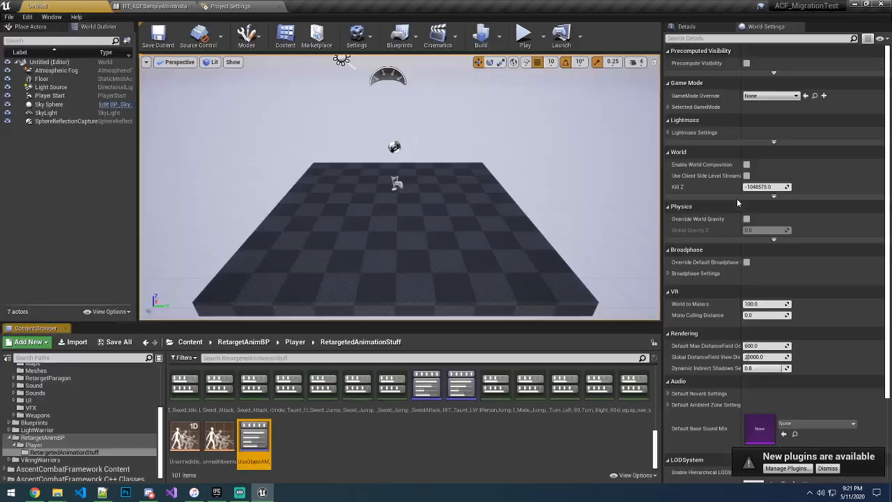
{"action": "double_click", "coordinate": [255, 426]}
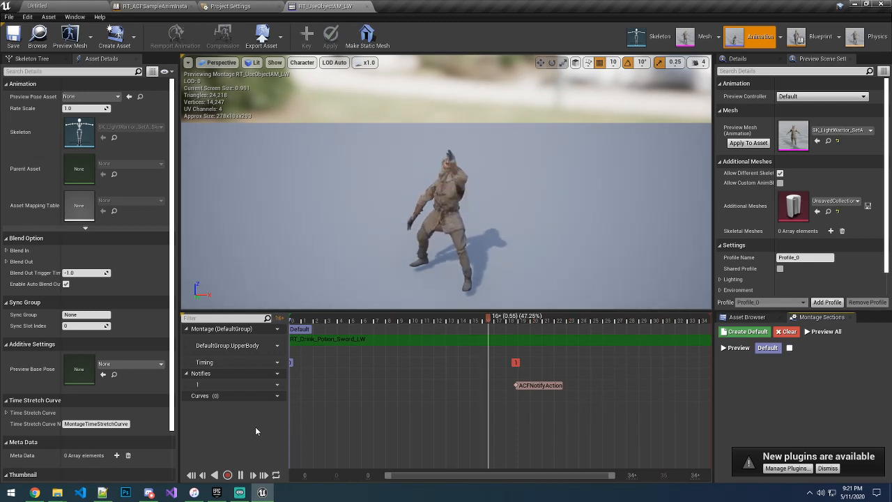
{"action": "left_click", "coordinate": [362, 6]}
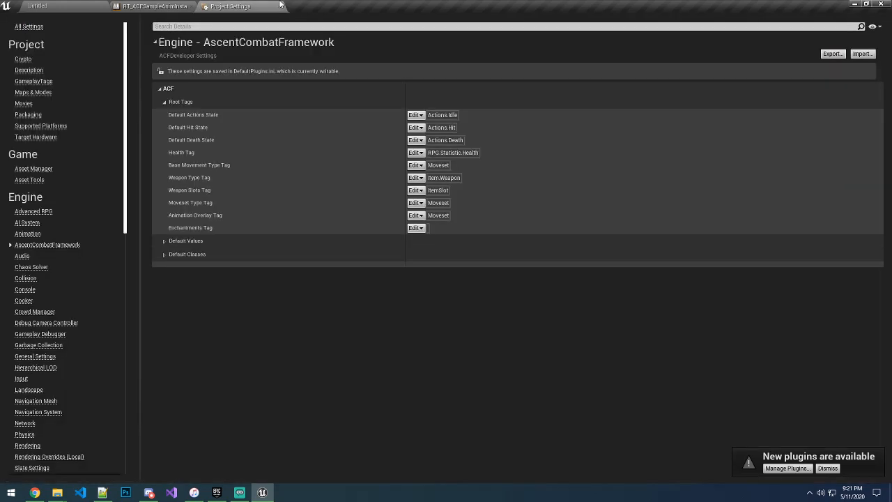
{"action": "left_click", "coordinate": [179, 5]}
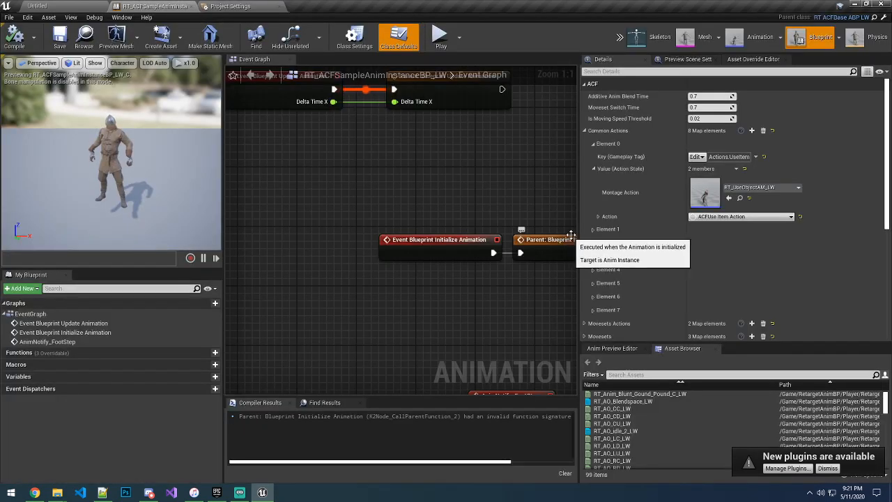
{"action": "right_click_drag", "start_coordinate": [497, 195], "coordinate": [482, 269]}
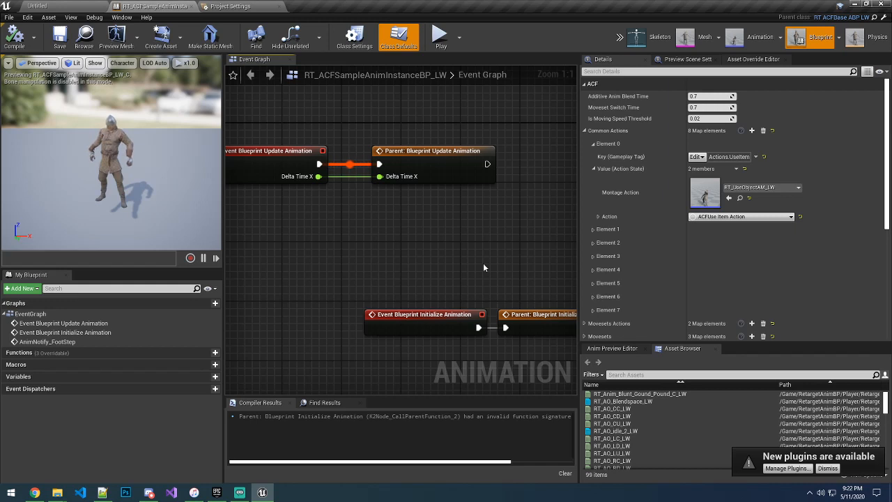
Step: Expand Movesets Actions, examine the action state of Element 1 in Common Actions, and collapse the inspected values
{"action": "left_click", "coordinate": [586, 131]}
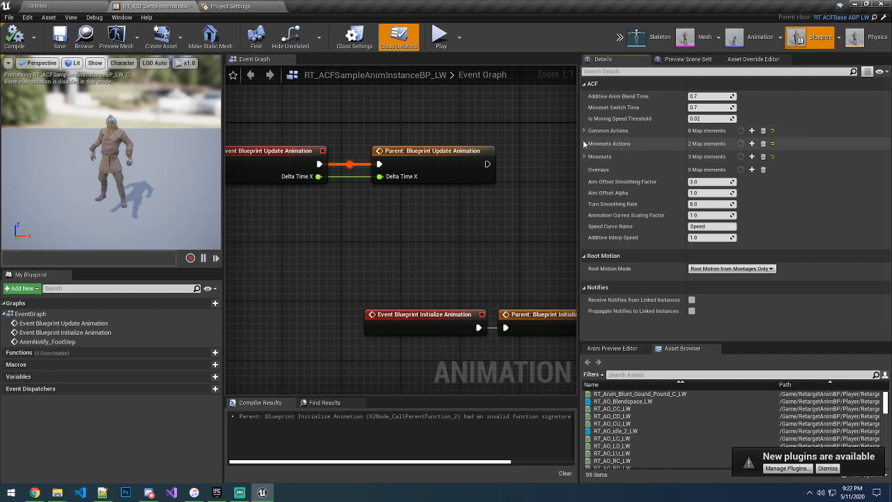
{"action": "left_click", "coordinate": [585, 144]}
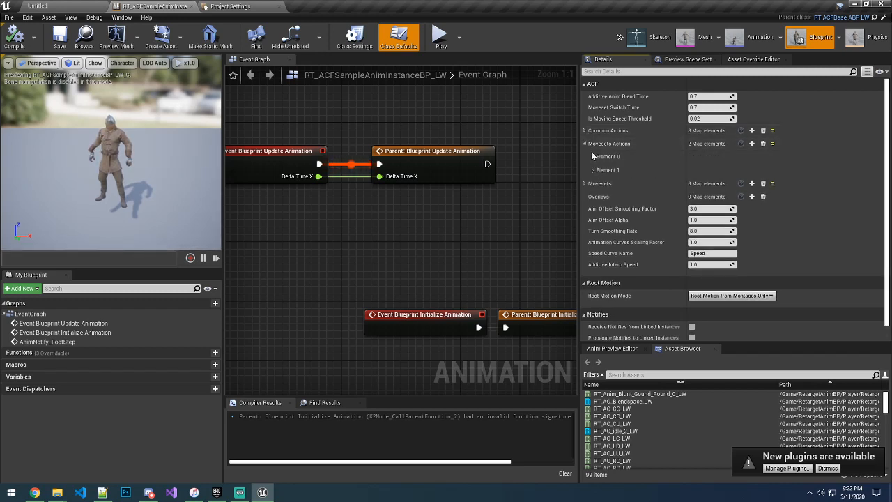
{"action": "left_click", "coordinate": [586, 131]}
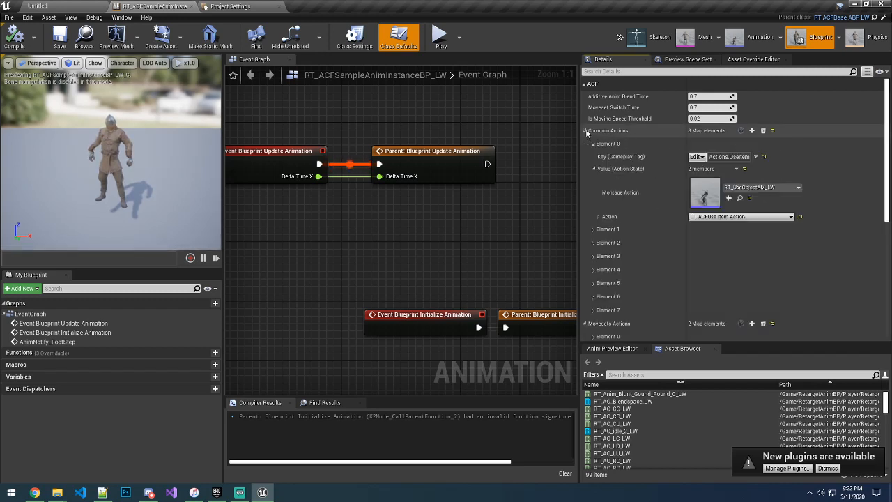
{"action": "left_click", "coordinate": [593, 230]}
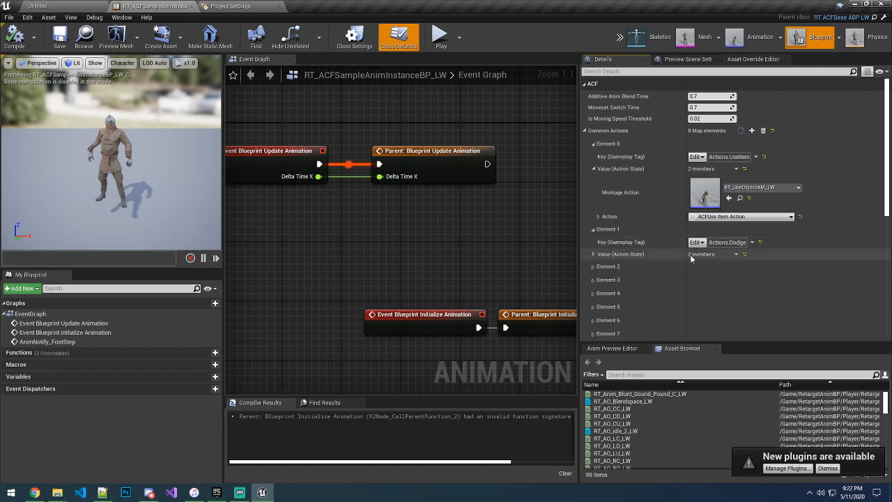
{"action": "left_click", "coordinate": [597, 255]}
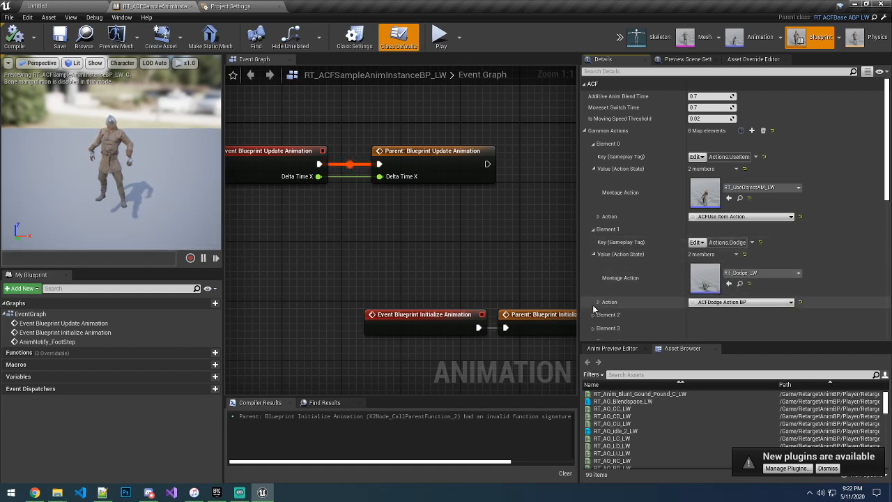
{"action": "left_click", "coordinate": [595, 255]}
{"action": "left_click", "coordinate": [596, 169]}
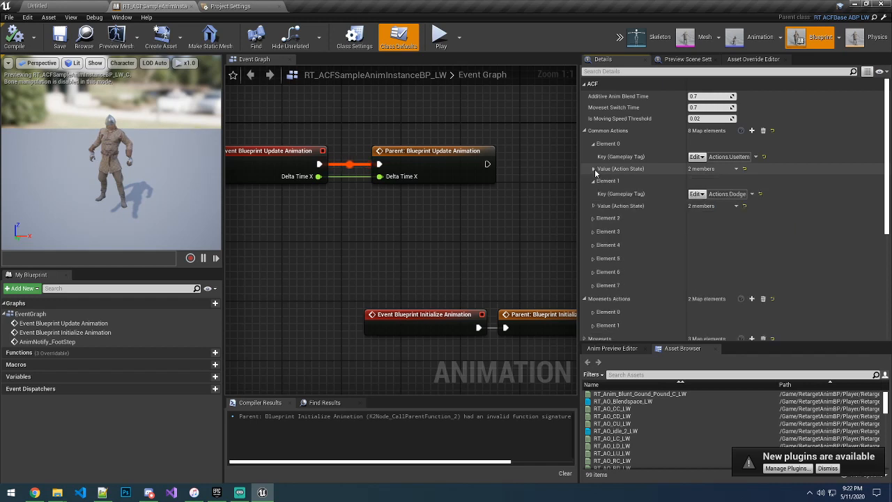
{"action": "left_click", "coordinate": [594, 182]}
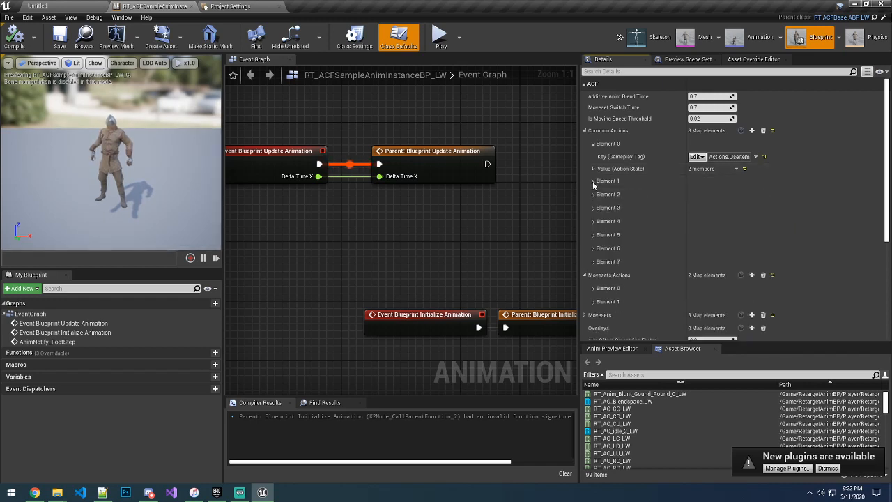
{"action": "left_click", "coordinate": [595, 144]}
{"action": "left_click", "coordinate": [595, 144]}
Step: Examine the movement, idle, aim offset and jump animations assigned to Element 0 of Movesets, and collapse its value
{"action": "scroll", "coordinate": [612, 214], "scroll_direction": "down", "scroll_amount": 2}
{"action": "left_click", "coordinate": [585, 270]}
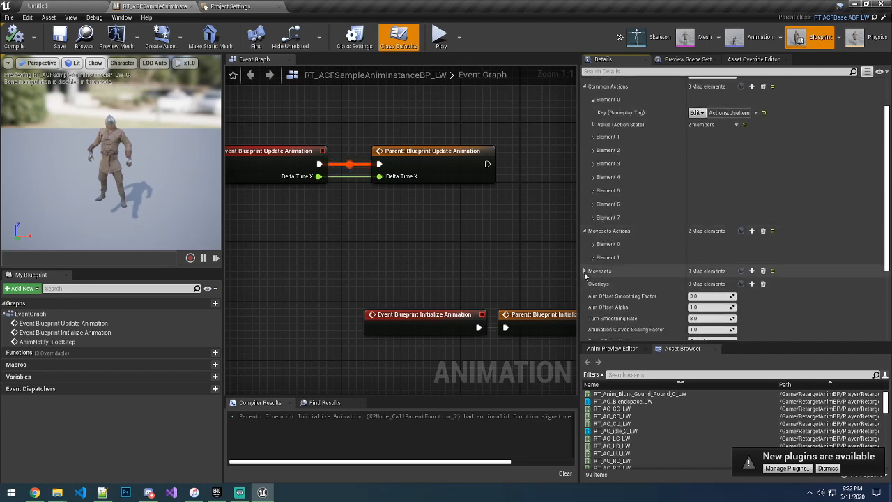
{"action": "left_click", "coordinate": [593, 284]}
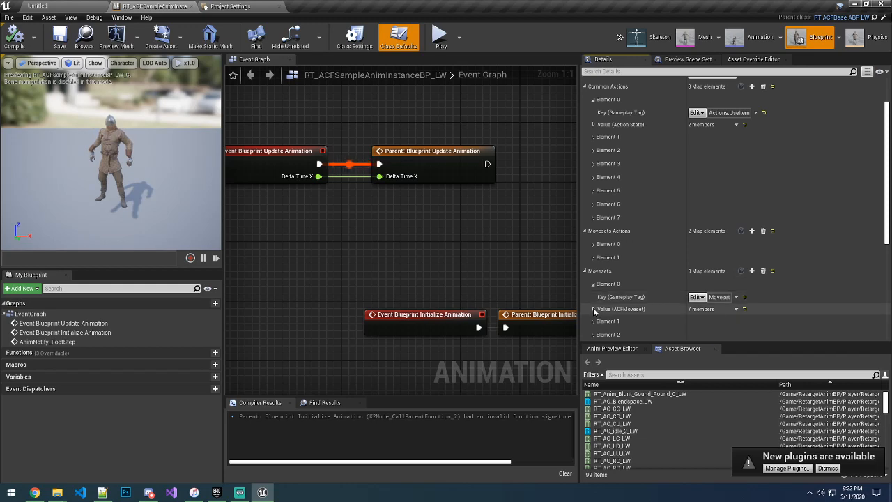
{"action": "left_click", "coordinate": [594, 309]}
{"action": "scroll", "coordinate": [608, 301], "scroll_direction": "down", "scroll_amount": 4}
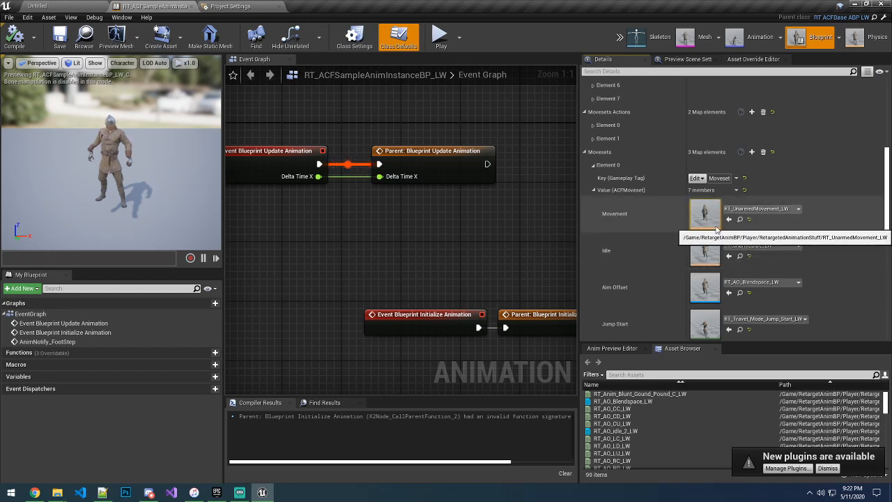
{"action": "scroll", "coordinate": [717, 230], "scroll_direction": "down", "scroll_amount": 5}
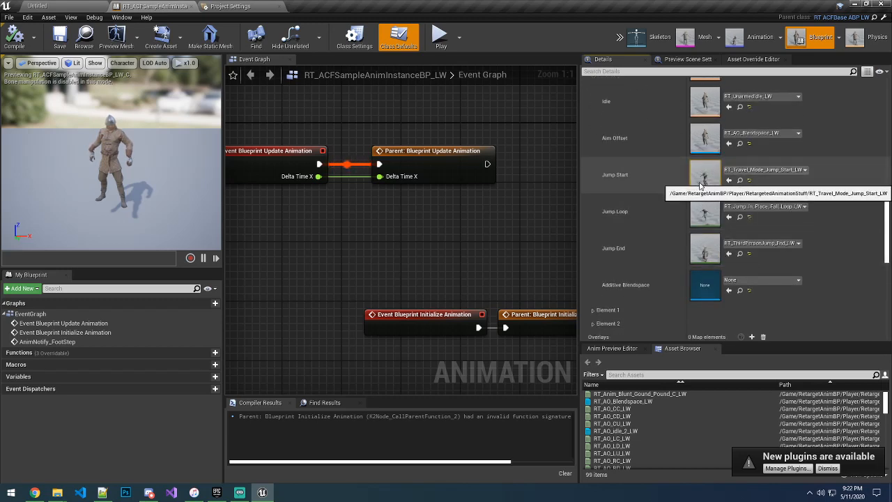
{"action": "scroll", "coordinate": [698, 188], "scroll_direction": "up", "scroll_amount": 1}
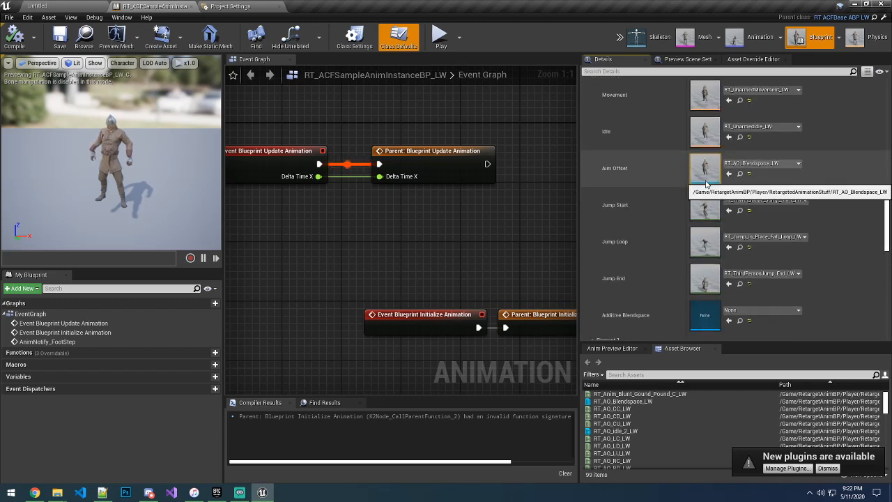
{"action": "scroll", "coordinate": [704, 192], "scroll_direction": "down", "scroll_amount": 2}
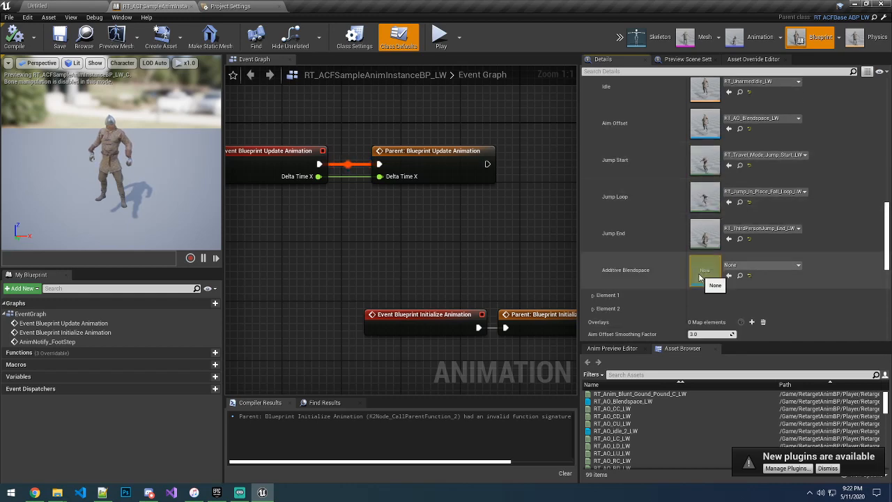
{"action": "scroll", "coordinate": [624, 275], "scroll_direction": "up", "scroll_amount": 2}
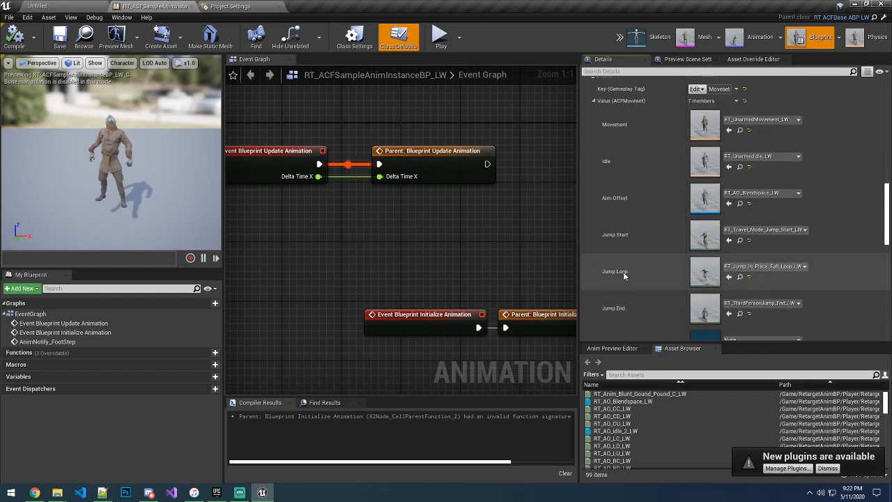
{"action": "scroll", "coordinate": [624, 275], "scroll_direction": "up", "scroll_amount": 2}
{"action": "left_click", "coordinate": [594, 161]}
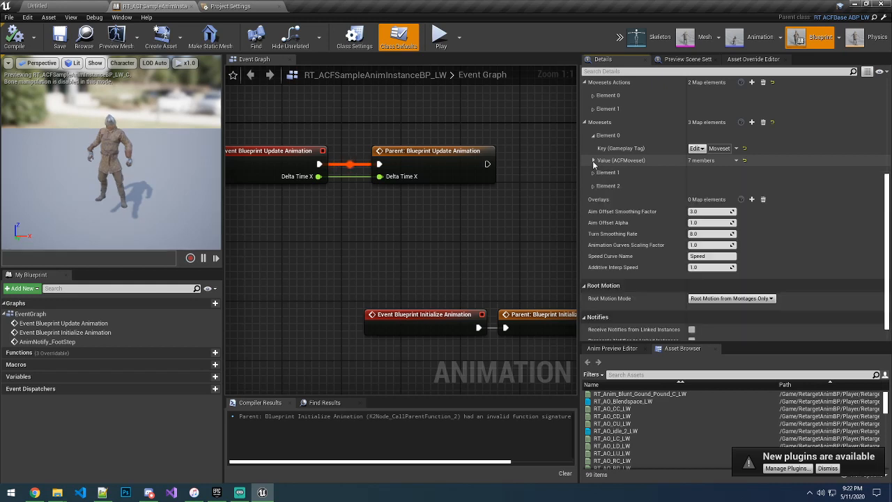
Step: Show the animations assigned to the Moveset Bow entry, and clear the new plugins notification by opening and closing the plugin browser
{"action": "left_click", "coordinate": [593, 173]}
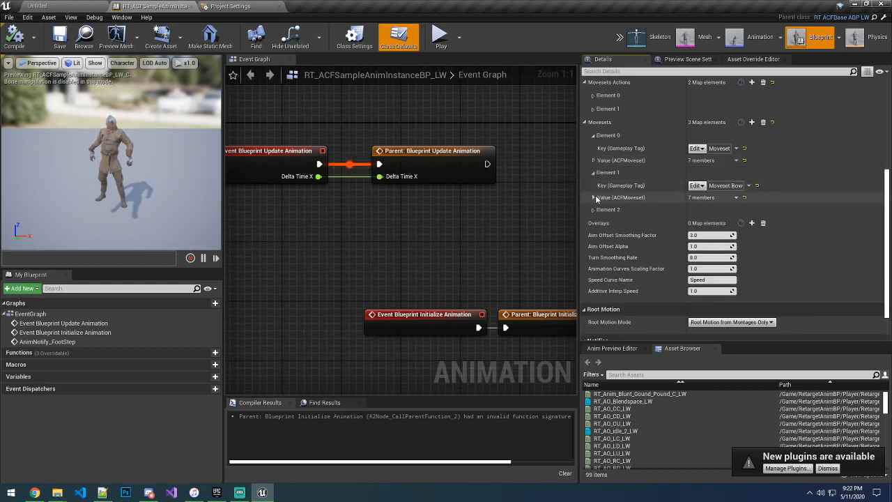
{"action": "left_click", "coordinate": [594, 198]}
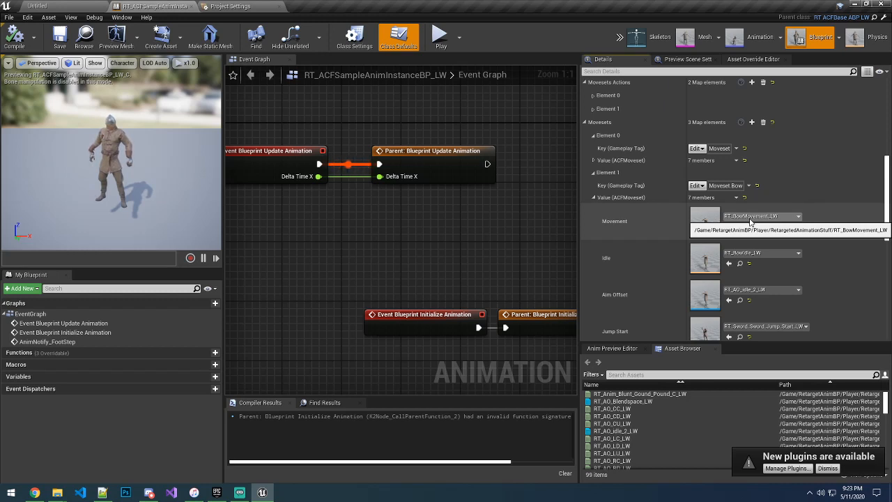
{"action": "left_click", "coordinate": [787, 469]}
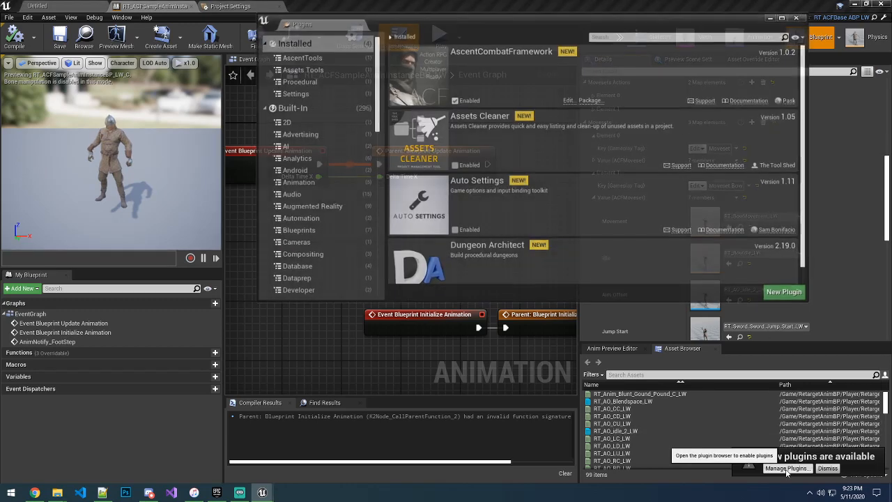
{"action": "left_click", "coordinate": [797, 19]}
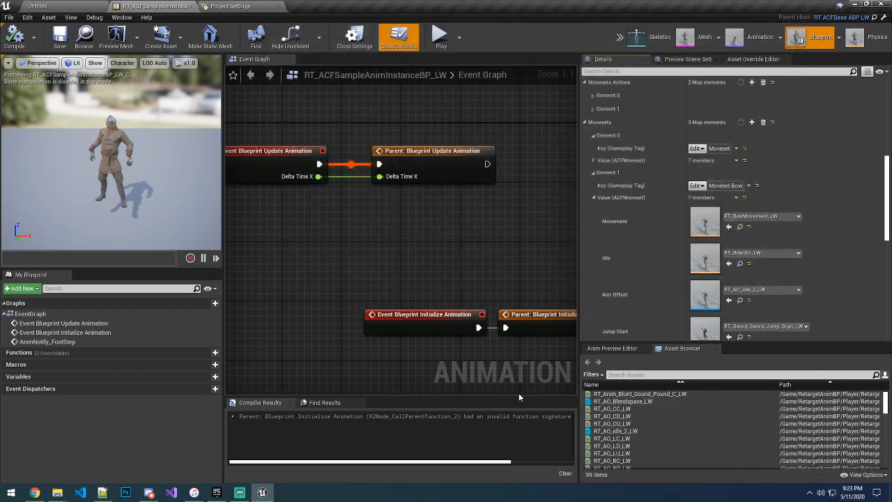
Step: Return to the level editor and look through the retargeted assets in RetargetAnimBP/Player/RetargetedAnimationStuff
{"action": "left_click", "coordinate": [61, 6]}
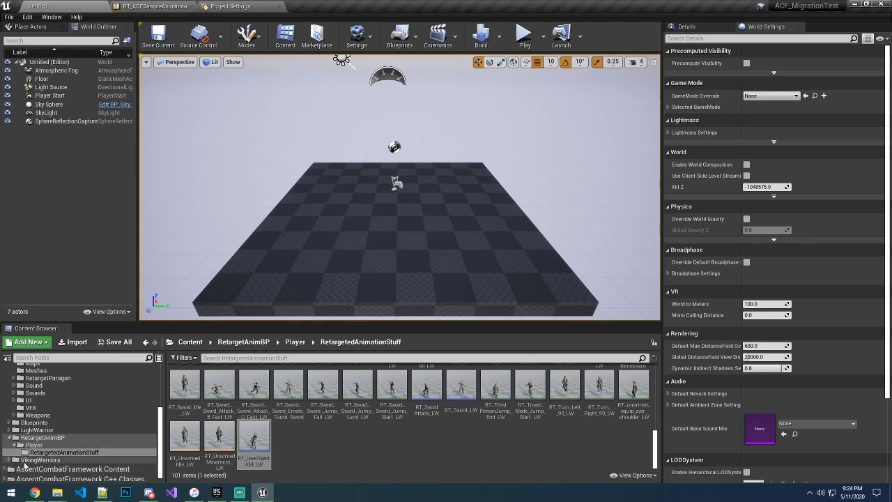
{"action": "left_click", "coordinate": [8, 437]}
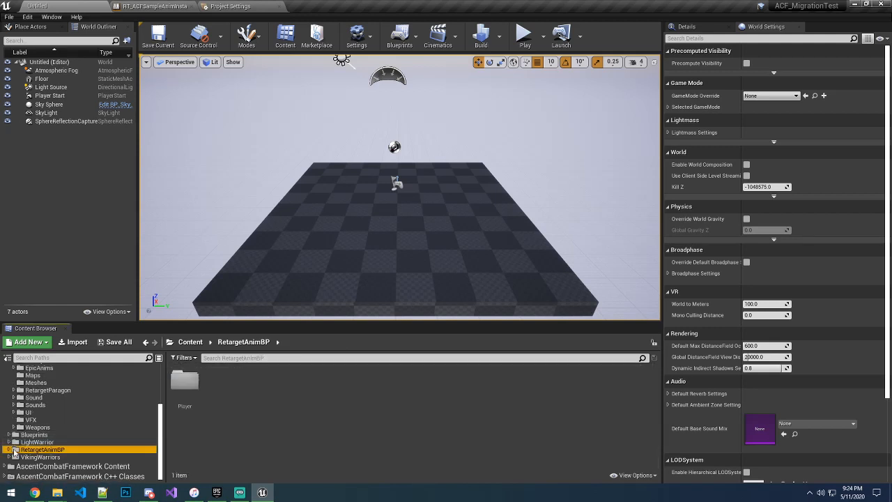
{"action": "left_click", "coordinate": [9, 457]}
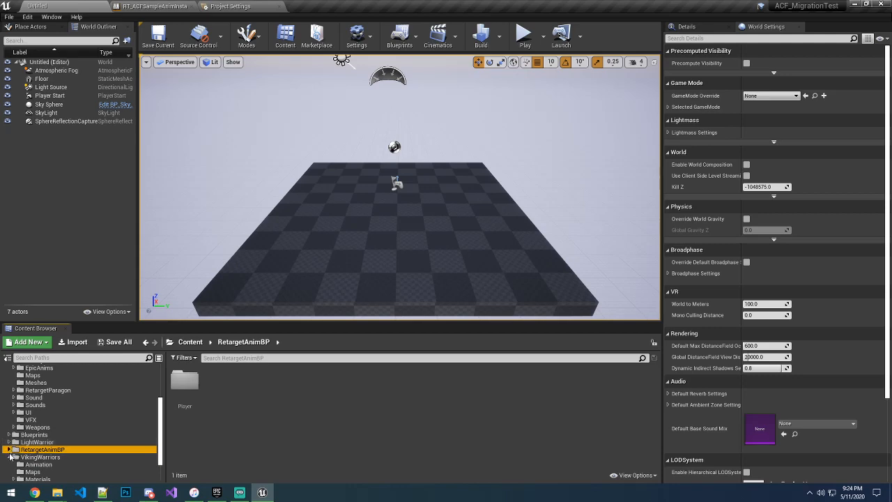
{"action": "left_click", "coordinate": [9, 449]}
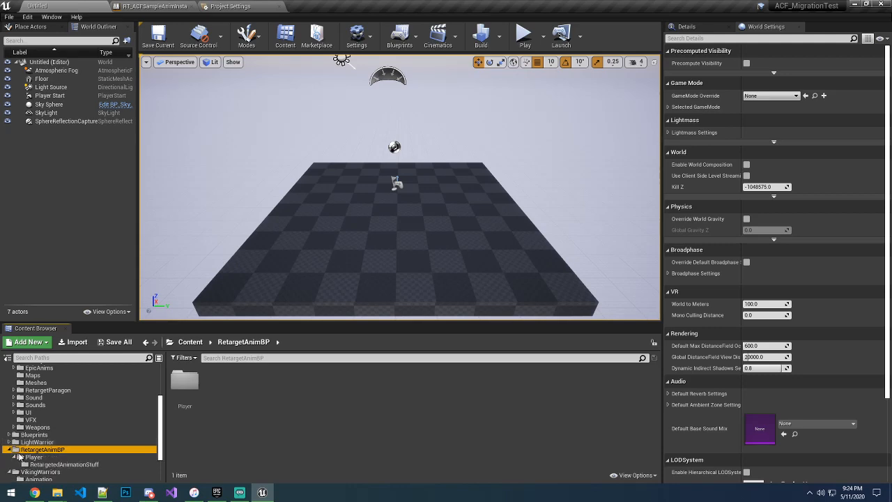
{"action": "left_click", "coordinate": [13, 457]}
{"action": "left_click", "coordinate": [35, 465]}
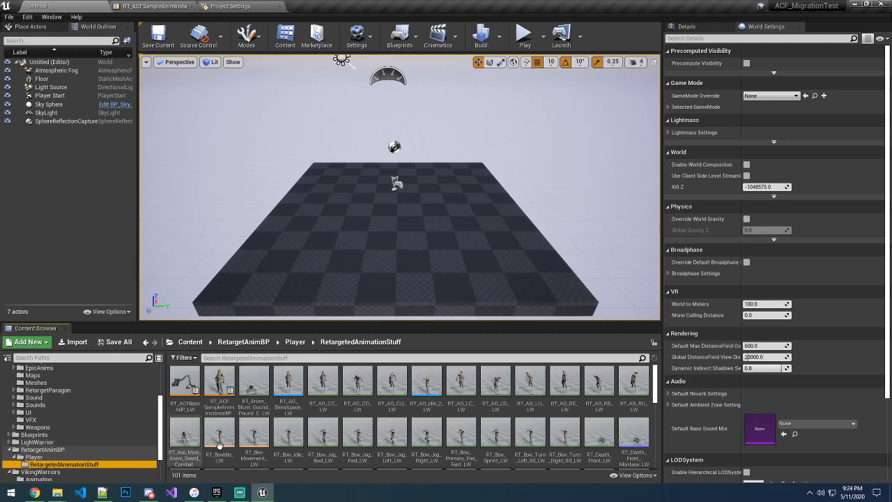
{"action": "scroll", "coordinate": [321, 439], "scroll_direction": "down", "scroll_amount": 5}
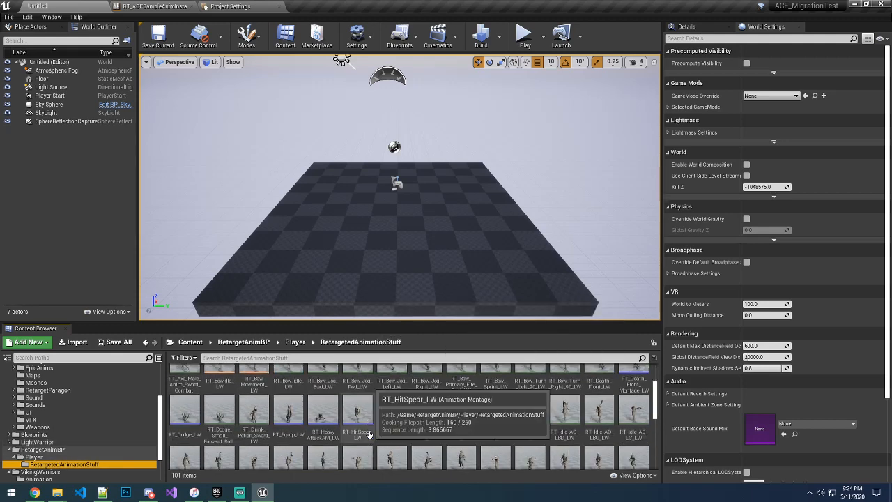
{"action": "scroll", "coordinate": [286, 418], "scroll_direction": "down", "scroll_amount": 1}
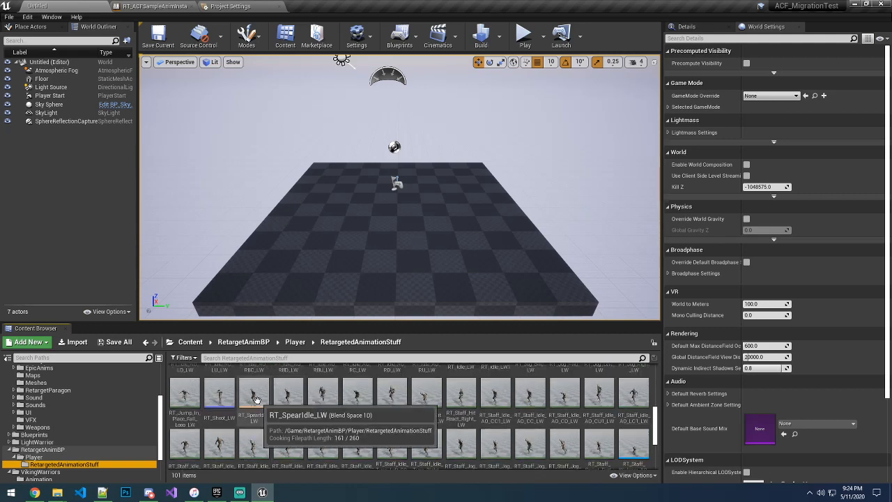
{"action": "scroll", "coordinate": [303, 422], "scroll_direction": "down", "scroll_amount": 2}
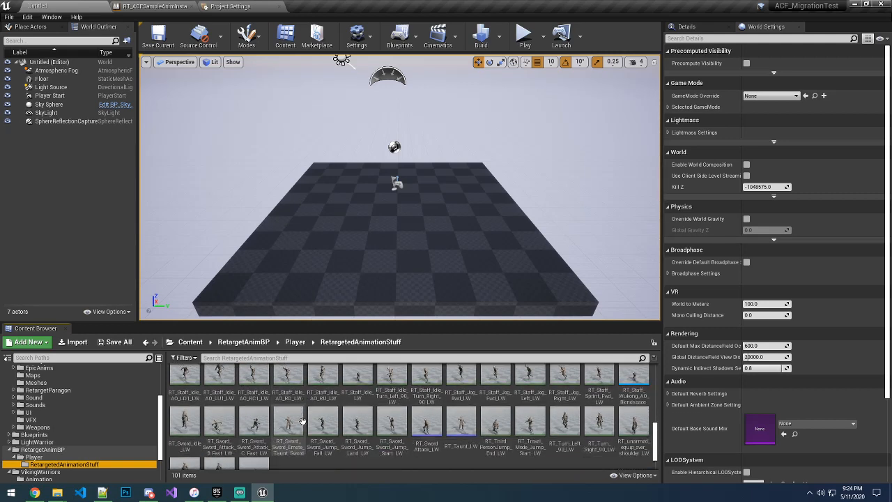
Step: Look through the full list of retargeted animation assets, return to the RetargetAnimBP folder and collapse its subfolders in the folder tree
{"action": "scroll", "coordinate": [302, 422], "scroll_direction": "up", "scroll_amount": 2}
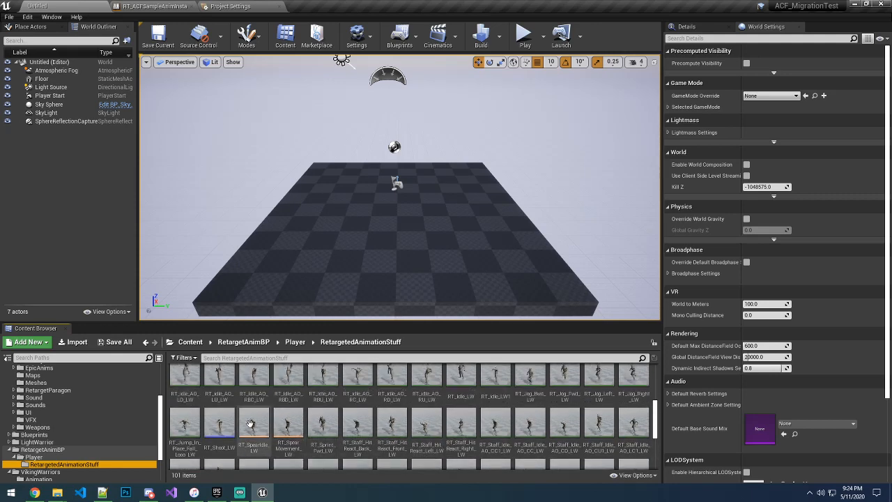
{"action": "scroll", "coordinate": [302, 430], "scroll_direction": "up", "scroll_amount": 2}
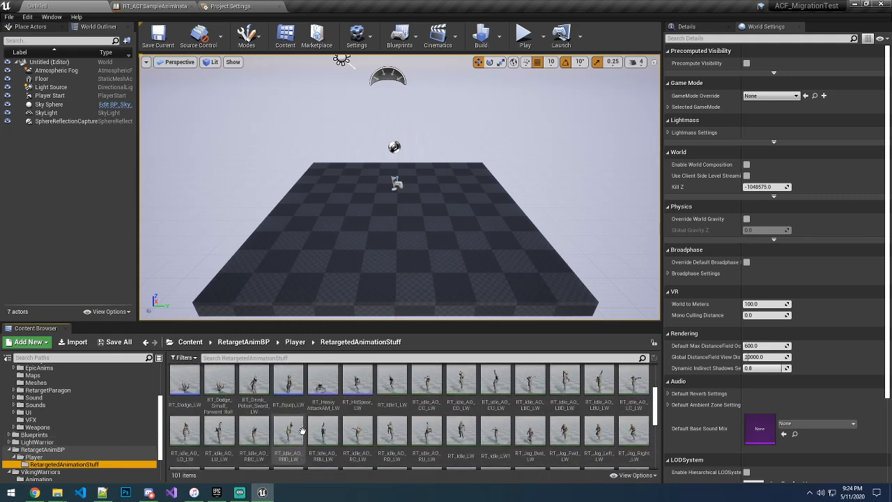
{"action": "scroll", "coordinate": [302, 431], "scroll_direction": "up", "scroll_amount": 1}
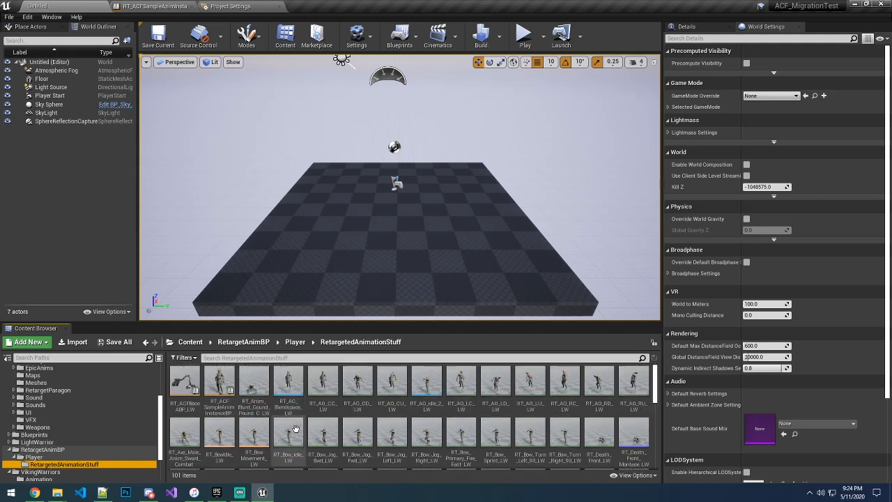
{"action": "scroll", "coordinate": [385, 408], "scroll_direction": "down", "scroll_amount": 2}
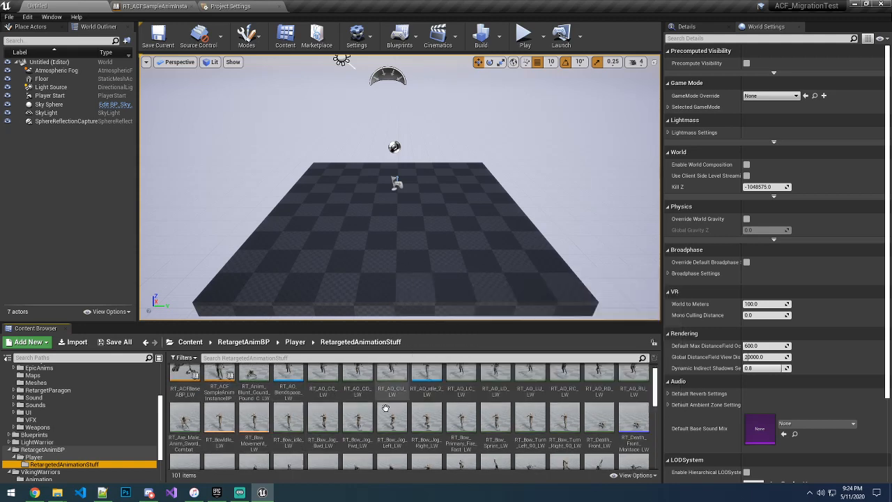
{"action": "scroll", "coordinate": [386, 408], "scroll_direction": "down", "scroll_amount": 1}
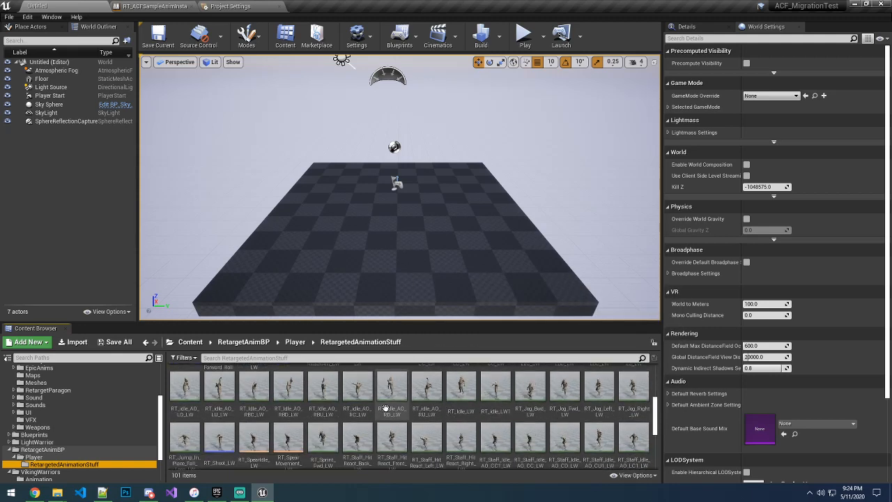
{"action": "scroll", "coordinate": [385, 408], "scroll_direction": "down", "scroll_amount": 3}
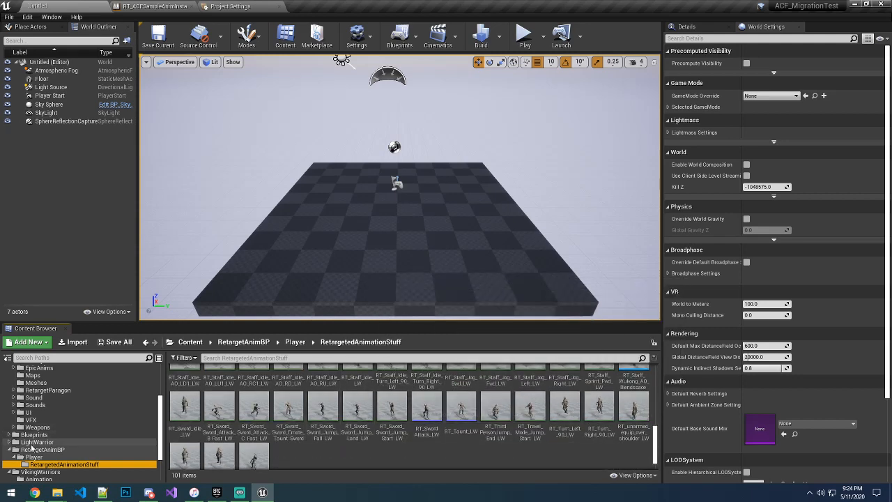
{"action": "left_click", "coordinate": [28, 450]}
{"action": "left_click", "coordinate": [9, 450]}
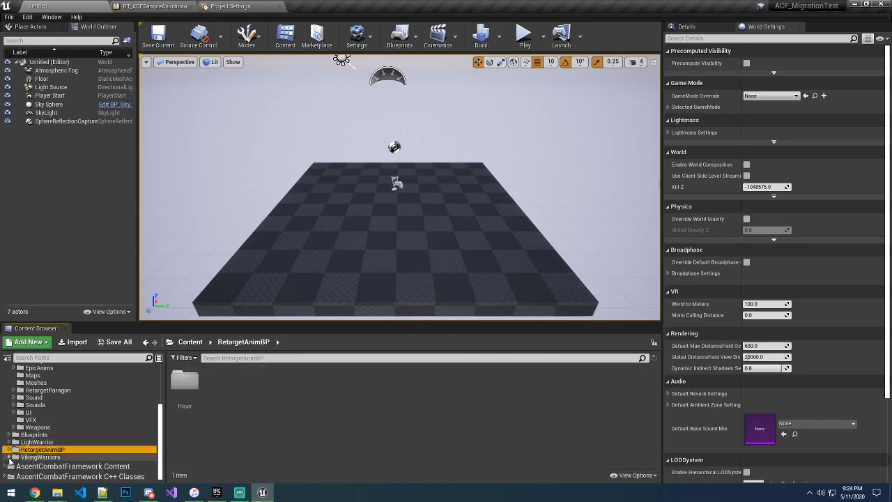